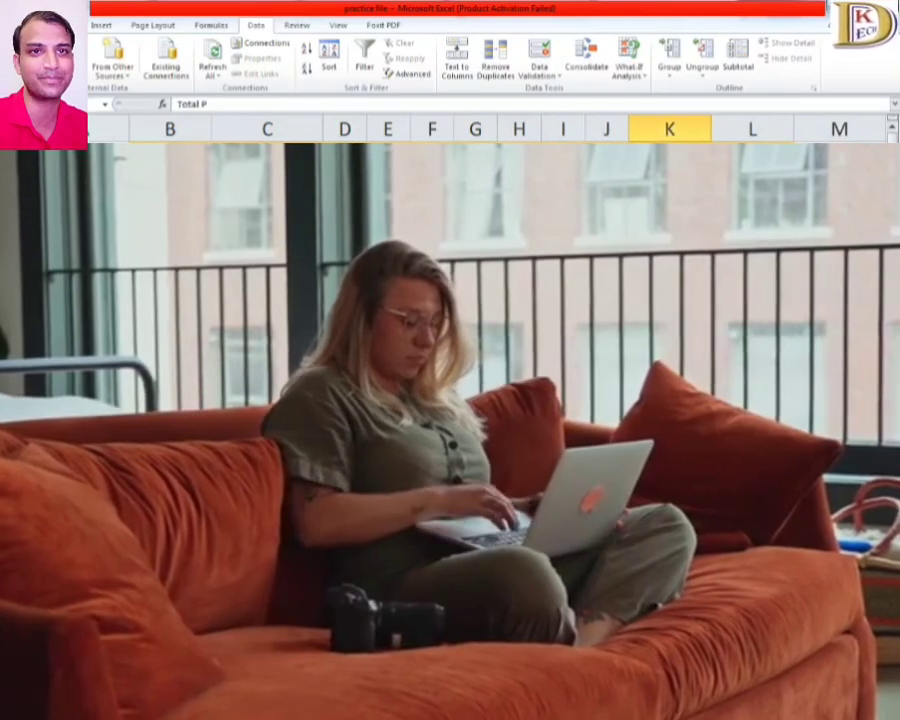
{"action": "left_click", "coordinate": [267, 300]}
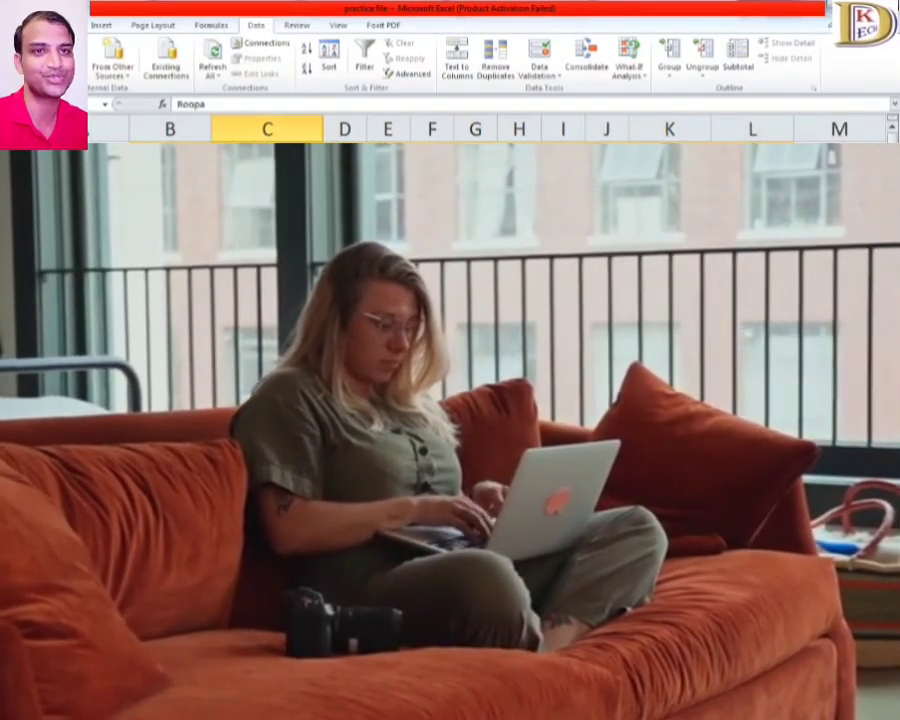
{"action": "left_click", "coordinate": [267, 350]}
{"action": "left_click", "coordinate": [475, 350]}
{"action": "key", "text": "Right"}
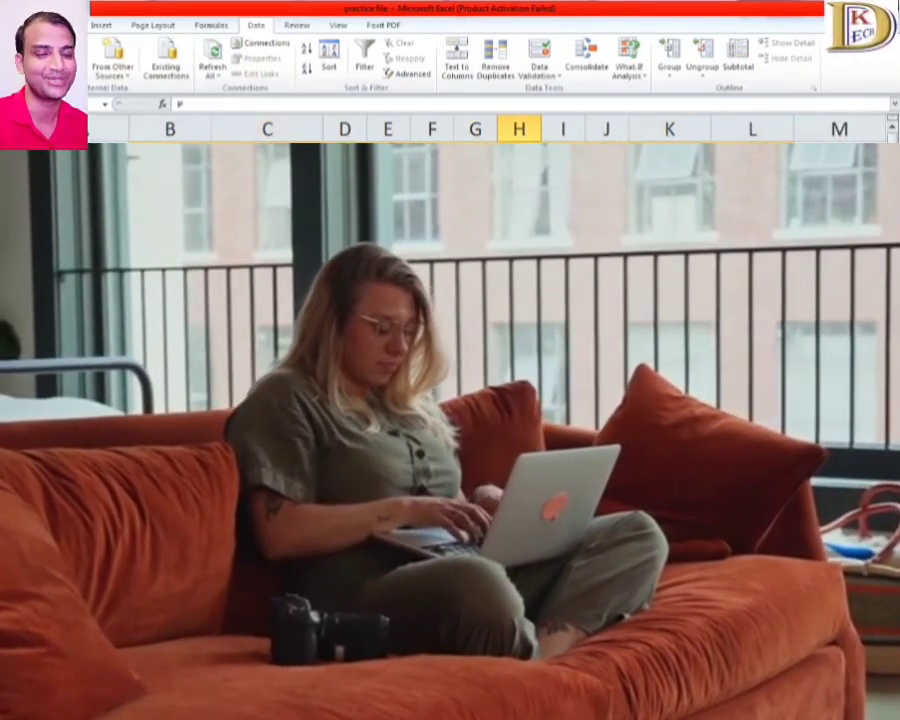
{"action": "key", "text": "Down"}
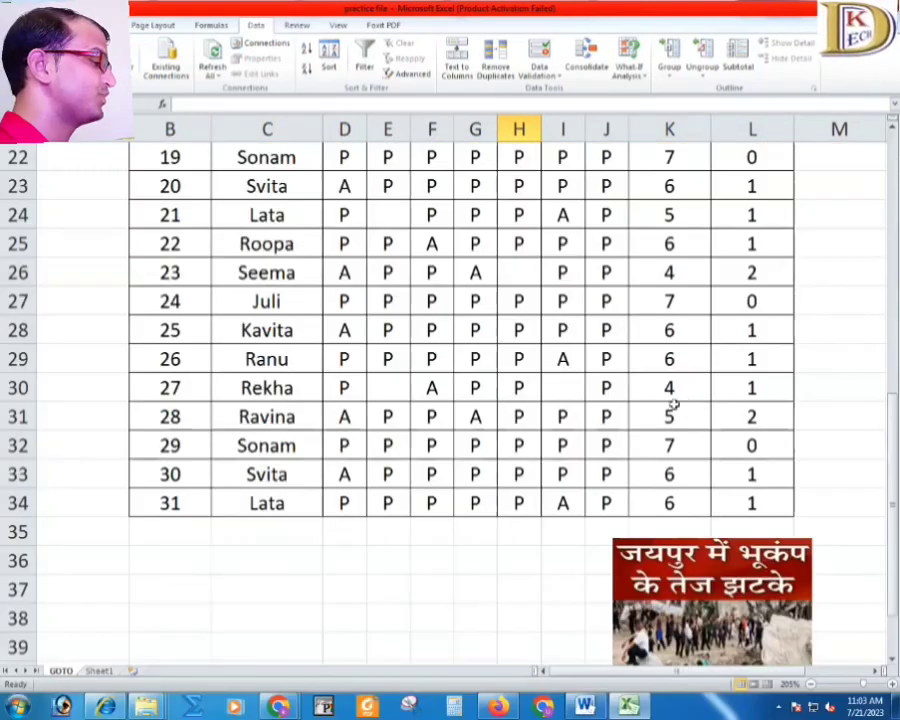
Step: Examine the attendance table's serial number, employee name, day and Total P columns, including the blank day cells
{"action": "left_click", "coordinate": [207, 485]}
{"action": "scroll", "coordinate": [212, 486], "scroll_direction": "up", "scroll_amount": 7}
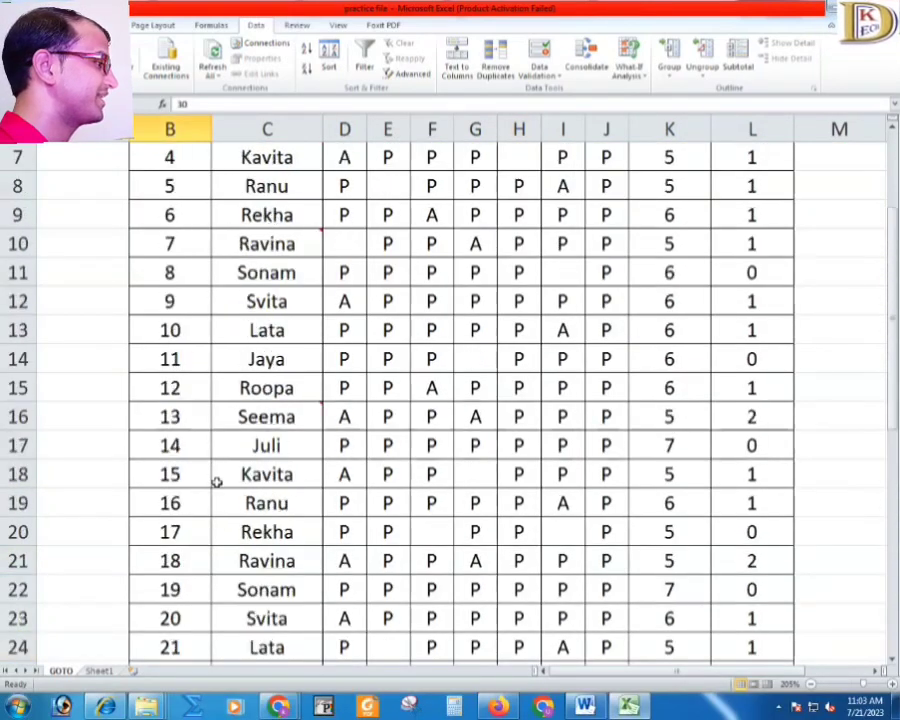
{"action": "left_click", "coordinate": [367, 386]}
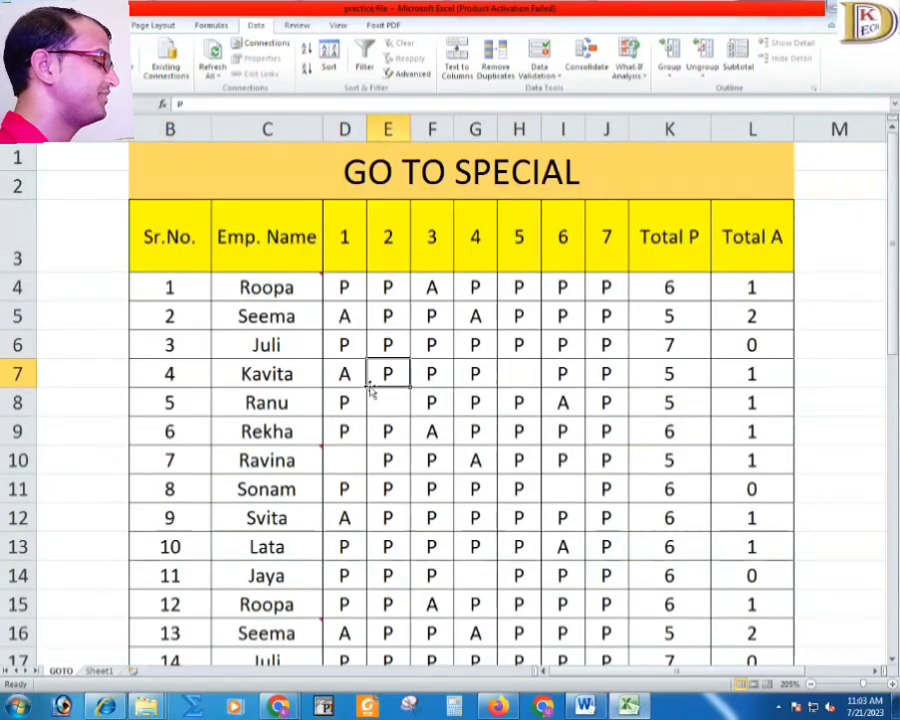
{"action": "left_click_drag", "start_coordinate": [184, 236], "coordinate": [199, 364]}
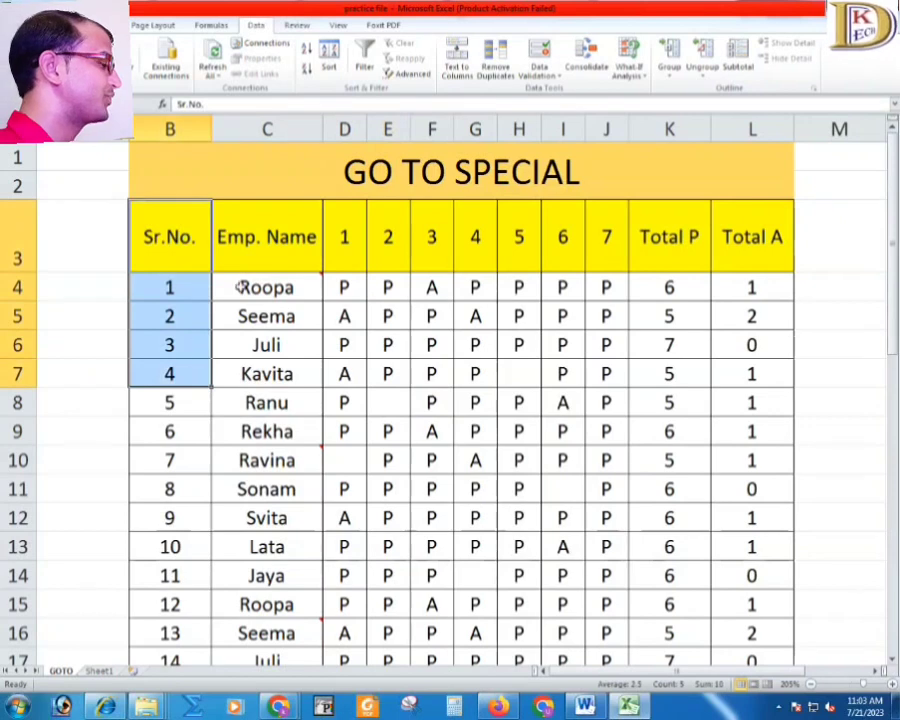
{"action": "left_click_drag", "start_coordinate": [275, 237], "coordinate": [303, 432]}
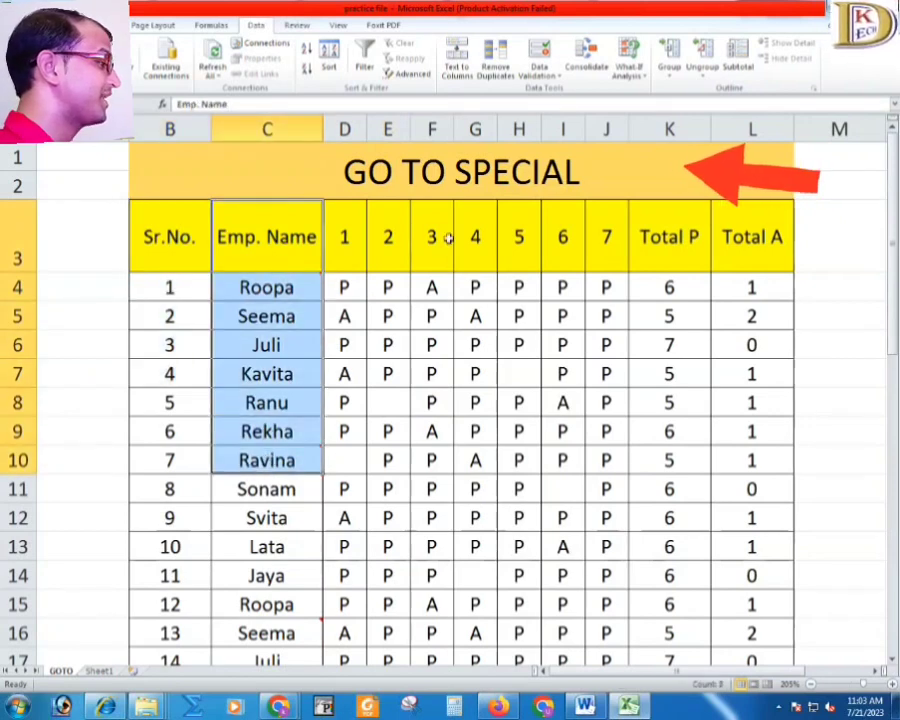
{"action": "left_click_drag", "start_coordinate": [470, 236], "coordinate": [432, 374]}
{"action": "left_click_drag", "start_coordinate": [669, 236], "coordinate": [685, 405]}
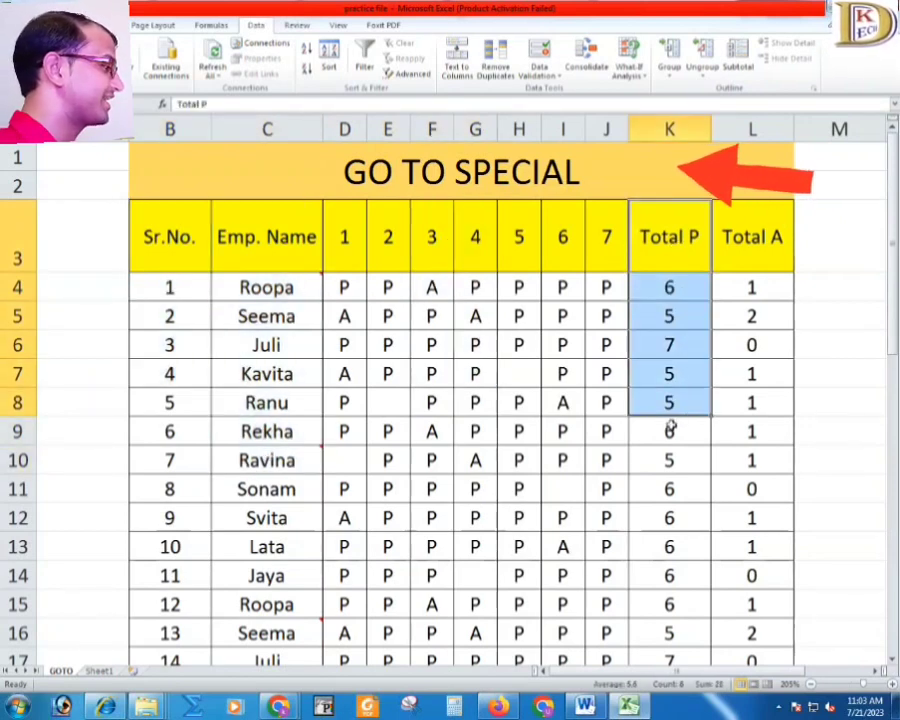
{"action": "left_click", "coordinate": [523, 372]}
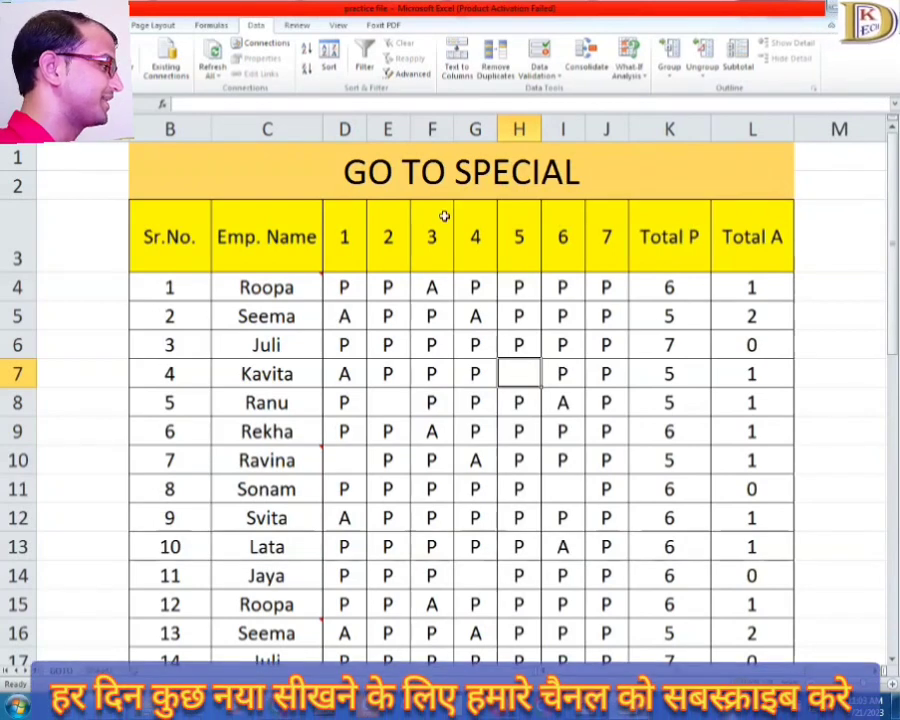
Step: Review the selection options offered in the Go To Special dialog and close it without applying any
{"action": "key", "text": "F5"}
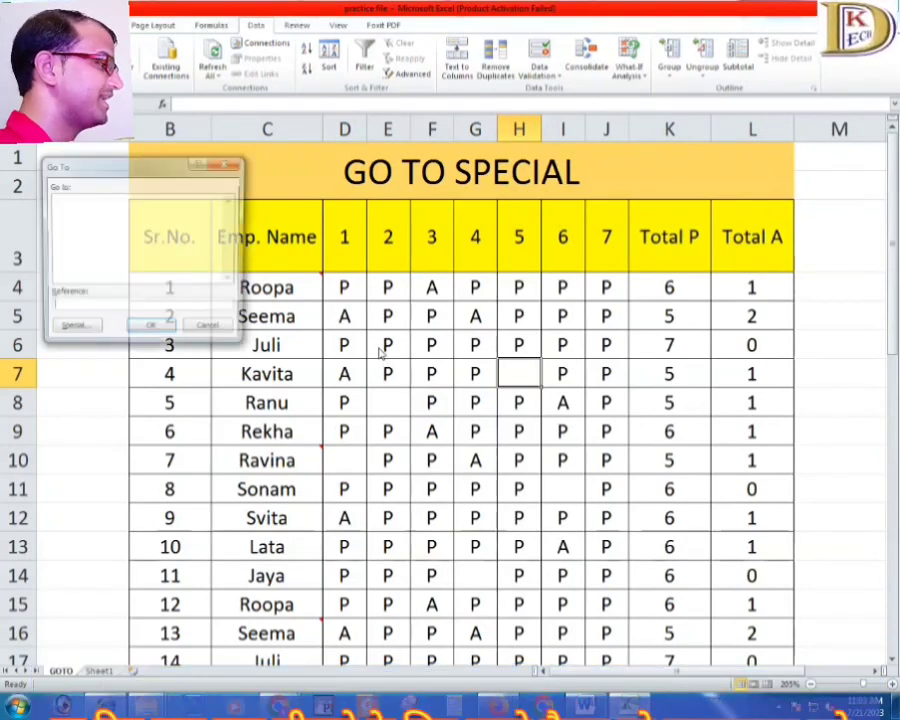
{"action": "left_click_drag", "start_coordinate": [135, 168], "coordinate": [233, 90]}
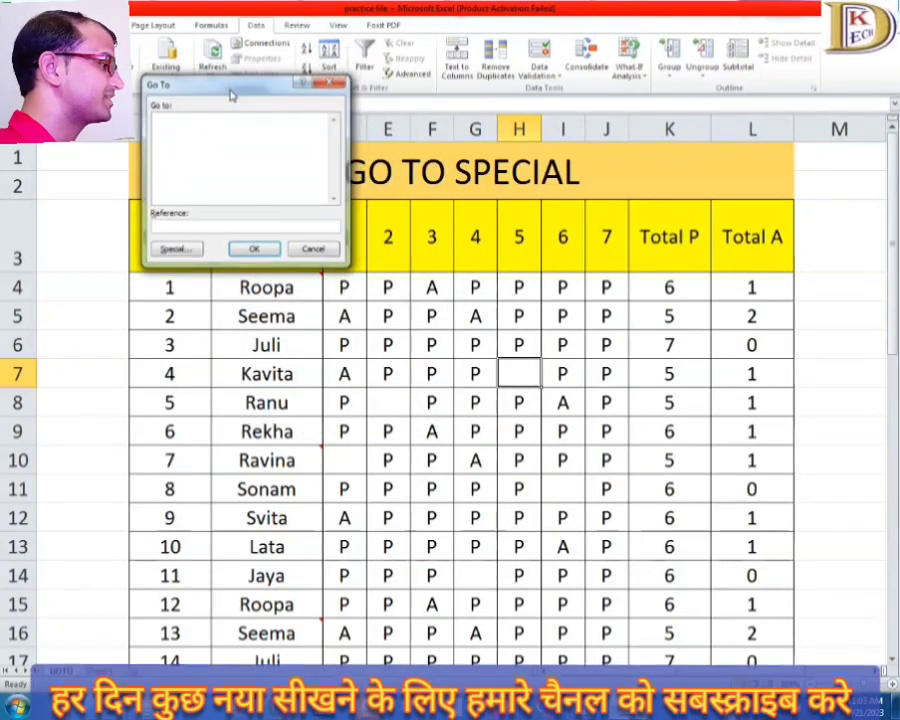
{"action": "left_click", "coordinate": [176, 248]}
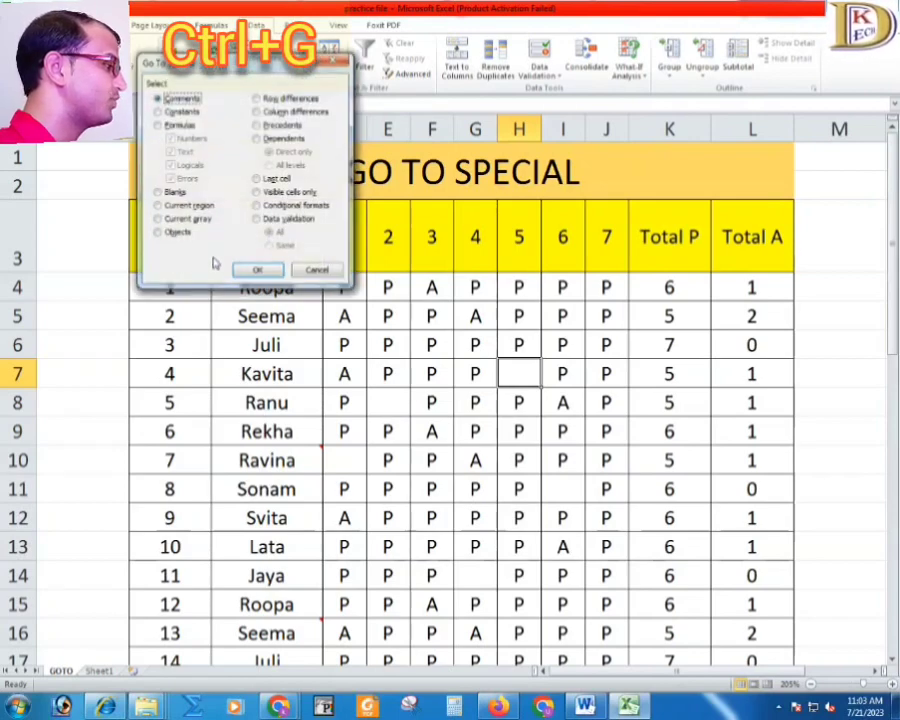
{"action": "left_click_drag", "start_coordinate": [241, 76], "coordinate": [396, 151]}
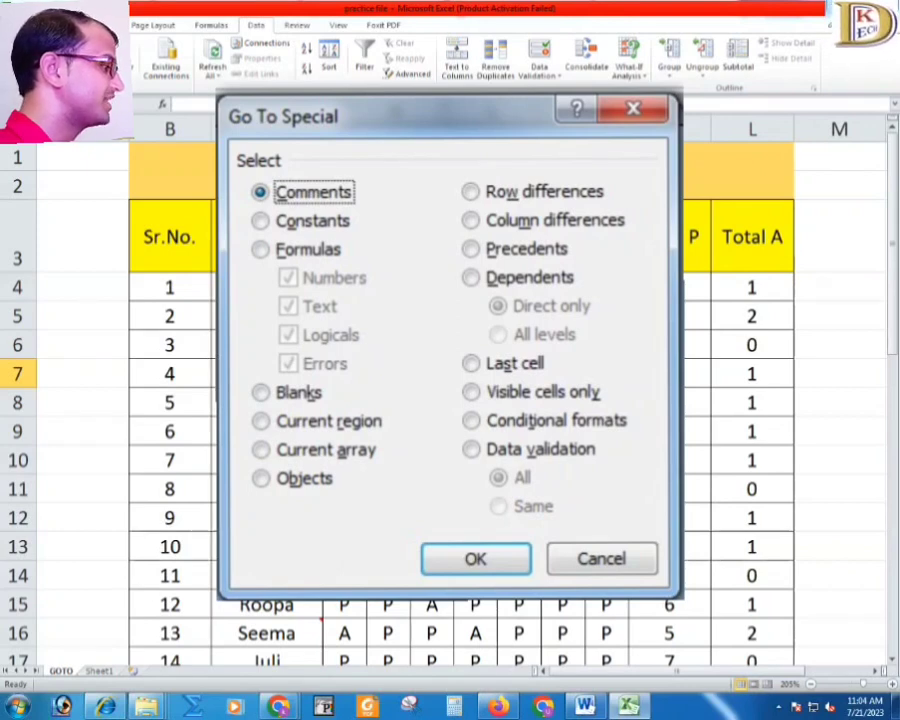
{"action": "key", "text": "Escape"}
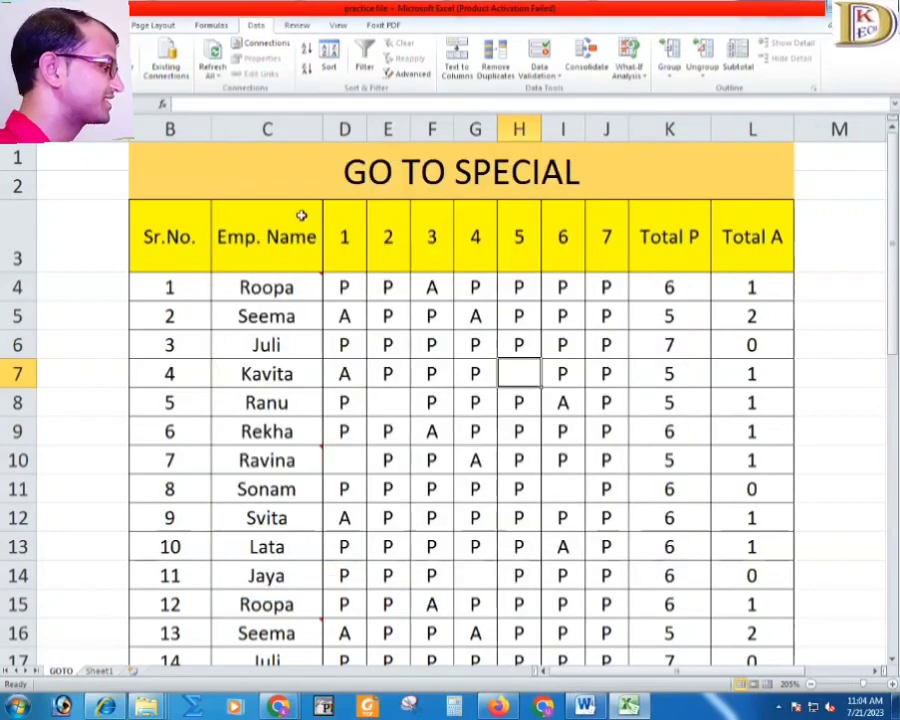
Step: Select the whole attendance table and use Go To Special to select only the cells with comments
{"action": "left_click", "coordinate": [176, 340]}
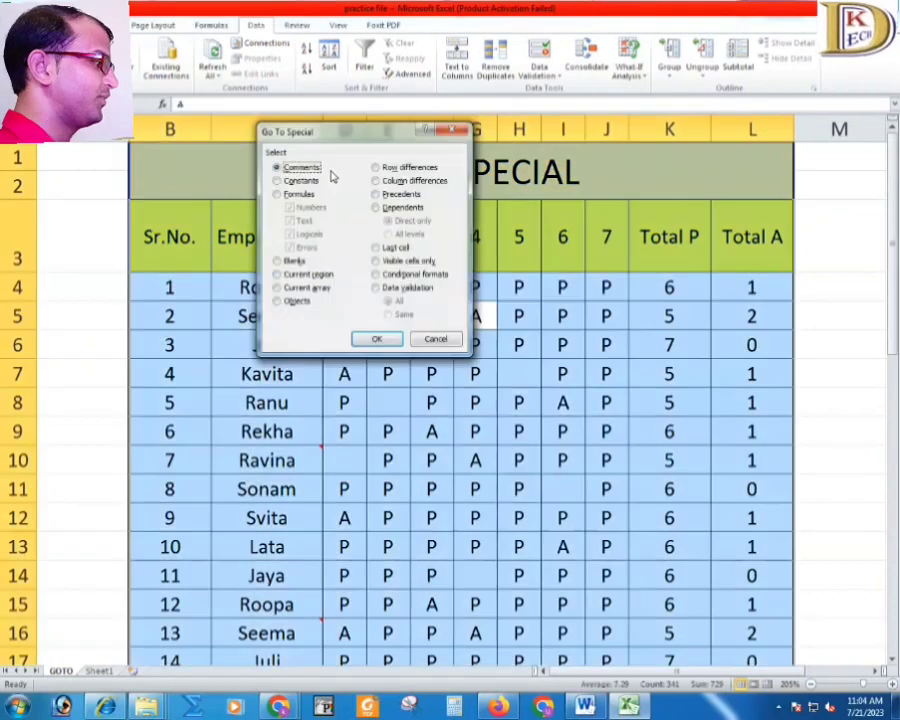
{"action": "left_click_drag", "start_coordinate": [328, 134], "coordinate": [479, 127]}
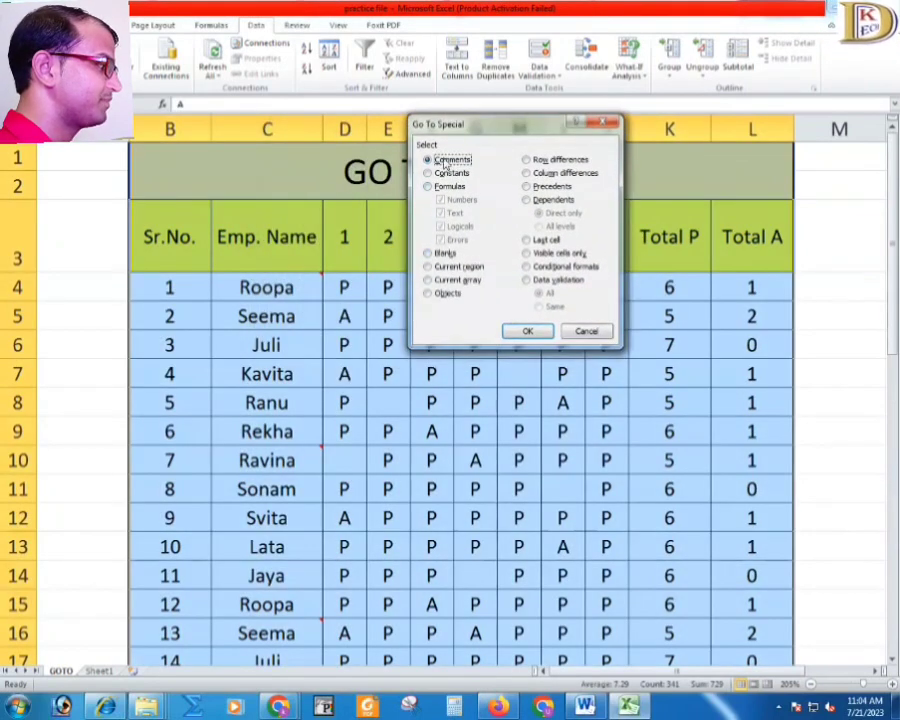
{"action": "left_click", "coordinate": [527, 331]}
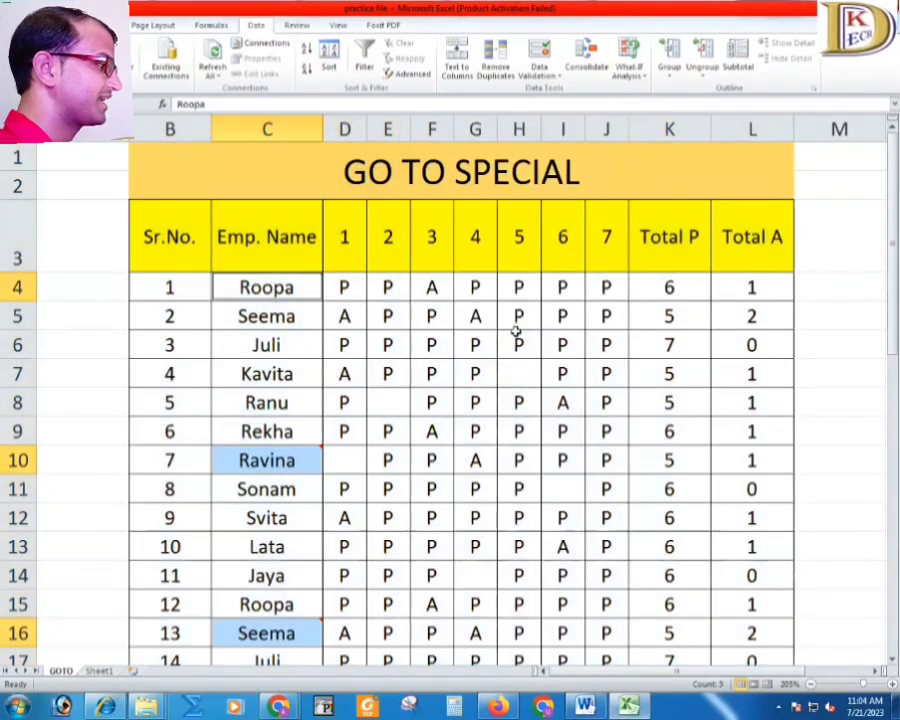
Step: Read the comments attached to the selected employee name cells C4, C10 and C16
{"action": "mouse_move", "coordinate": [284, 288]}
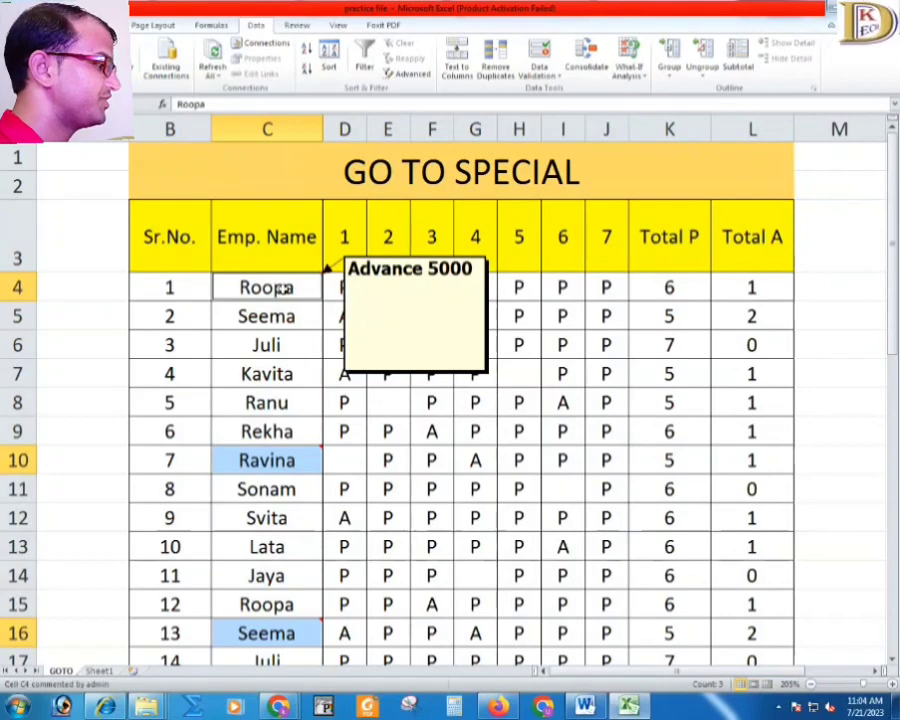
{"action": "scroll", "coordinate": [285, 290], "scroll_direction": "down", "scroll_amount": 2}
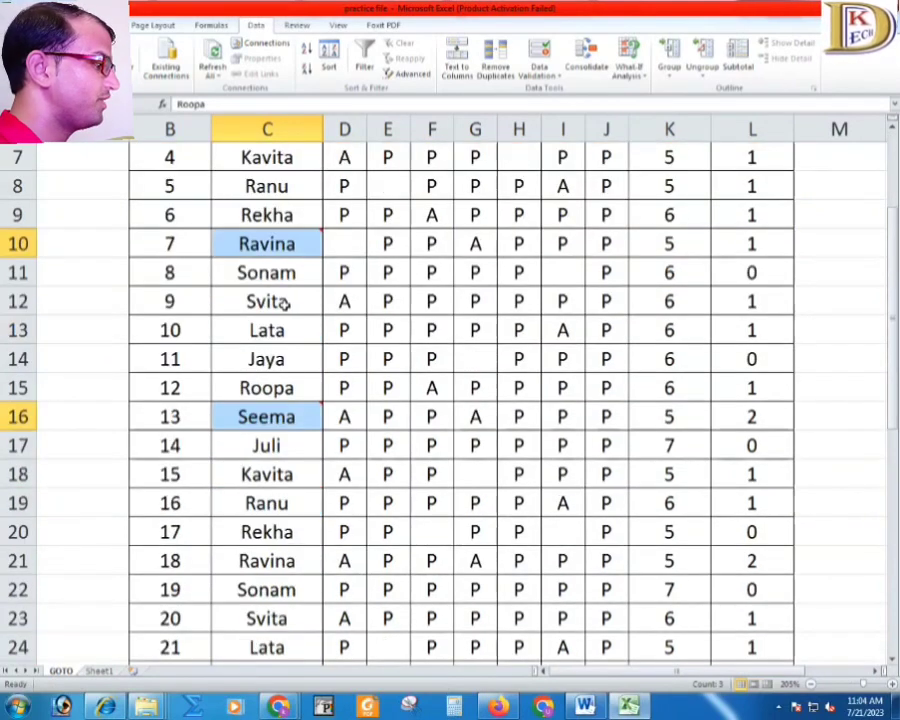
{"action": "mouse_move", "coordinate": [283, 245]}
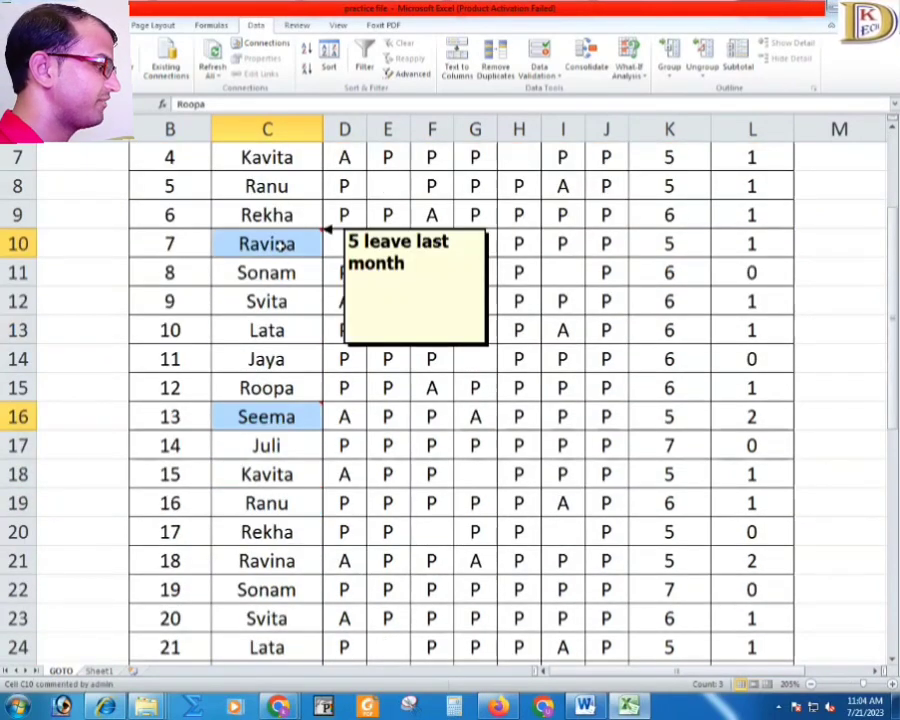
{"action": "scroll", "coordinate": [278, 248], "scroll_direction": "down", "scroll_amount": 1}
{"action": "mouse_move", "coordinate": [293, 329]}
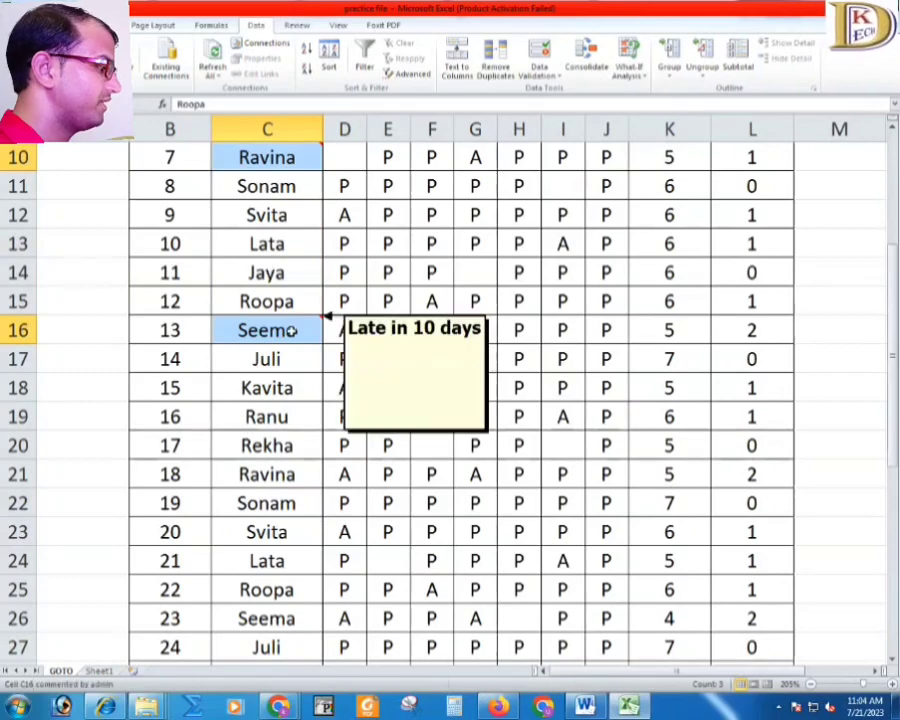
{"action": "scroll", "coordinate": [293, 331], "scroll_direction": "down", "scroll_amount": 5}
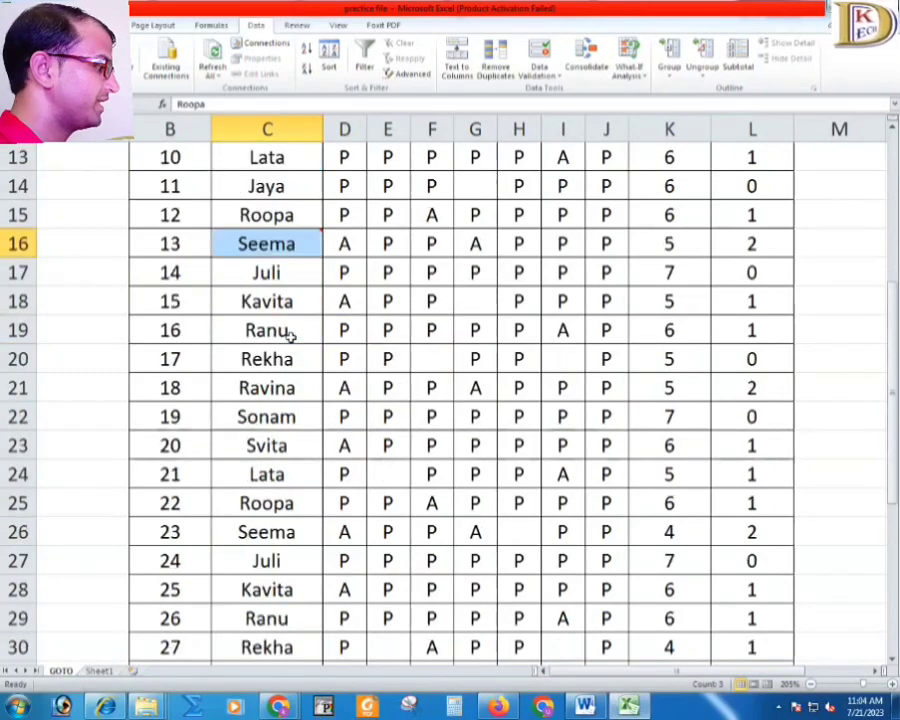
{"action": "scroll", "coordinate": [290, 338], "scroll_direction": "up", "scroll_amount": 8}
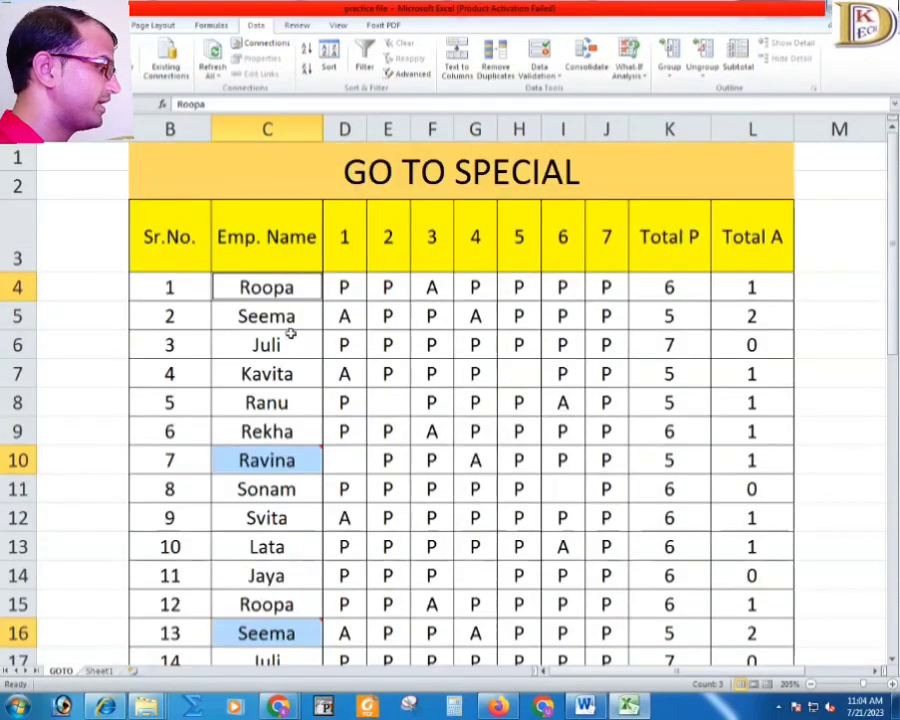
Step: Select the whole table and use Go To Special to select its constants, limited to Numbers with Text, Logicals and Errors excluded
{"action": "left_click", "coordinate": [328, 313]}
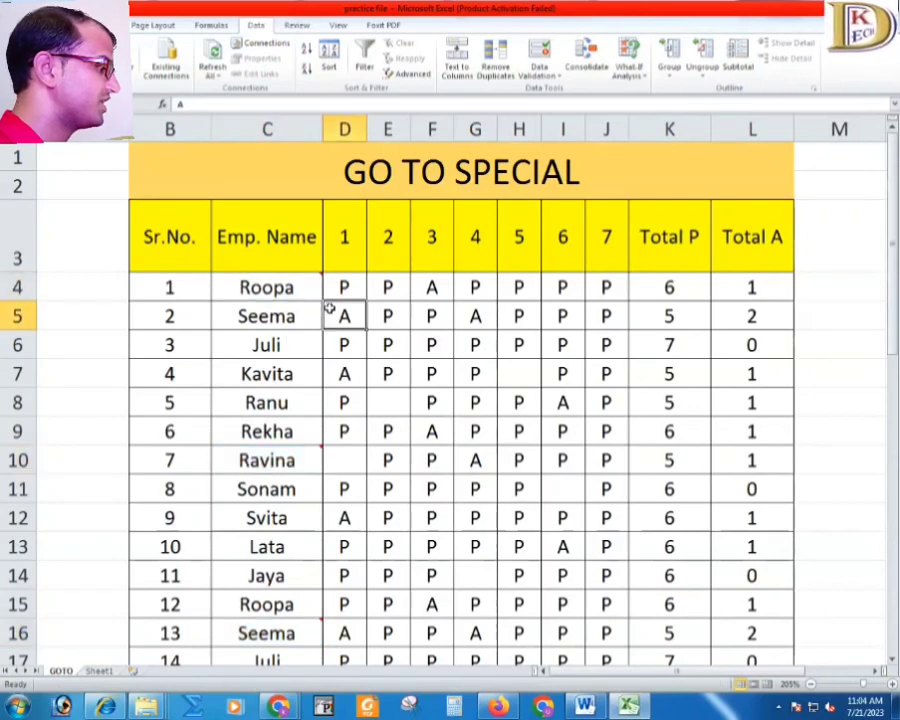
{"action": "key", "text": "ctrl+a"}
{"action": "key", "text": "ctrl+g"}
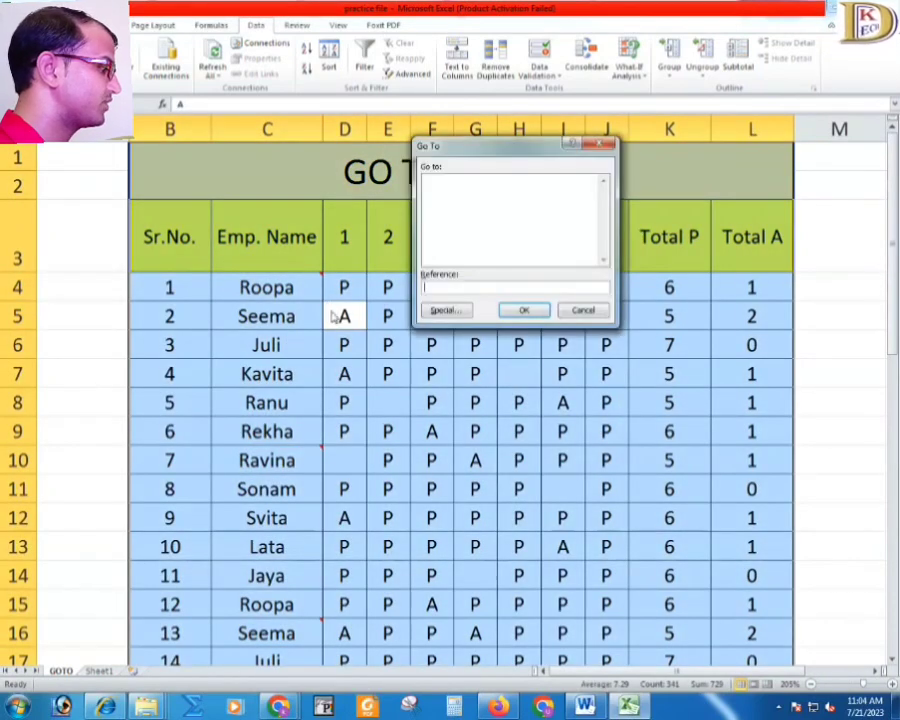
{"action": "left_click", "coordinate": [454, 308]}
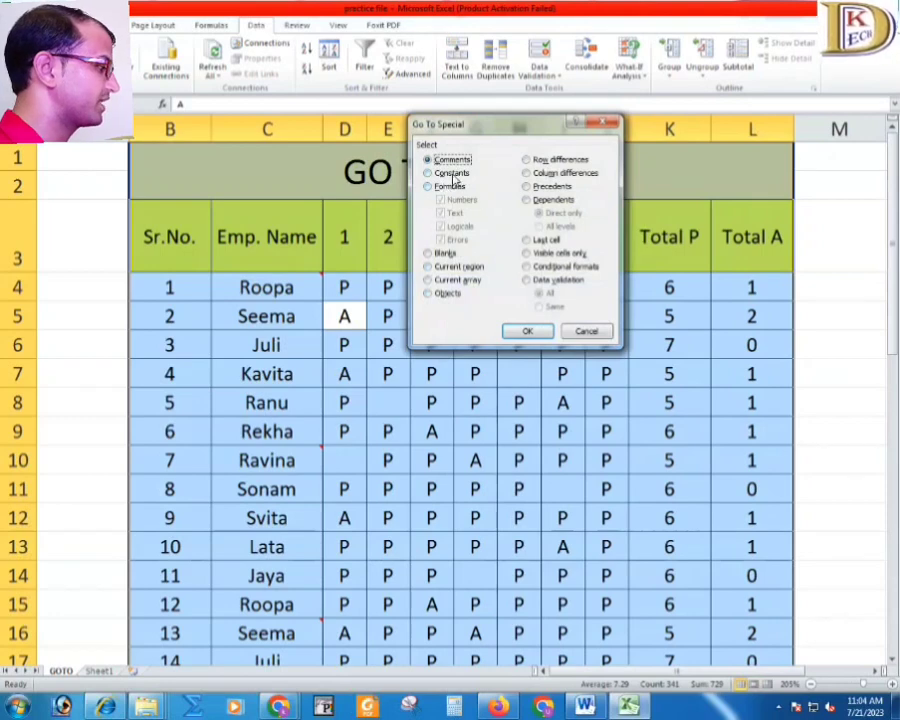
{"action": "left_click", "coordinate": [452, 174]}
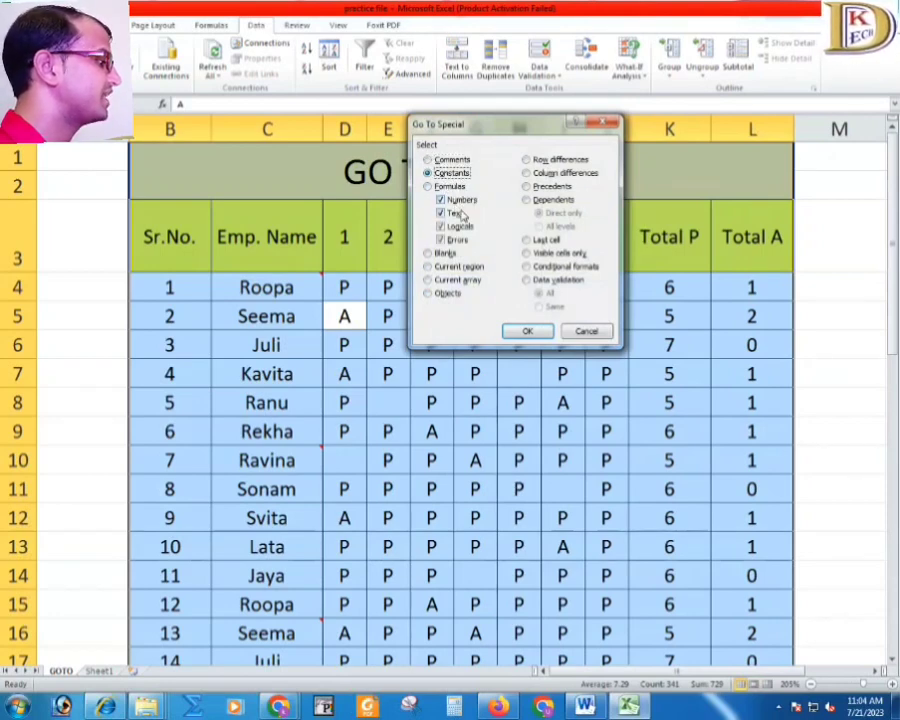
{"action": "left_click", "coordinate": [441, 240]}
{"action": "left_click", "coordinate": [441, 226]}
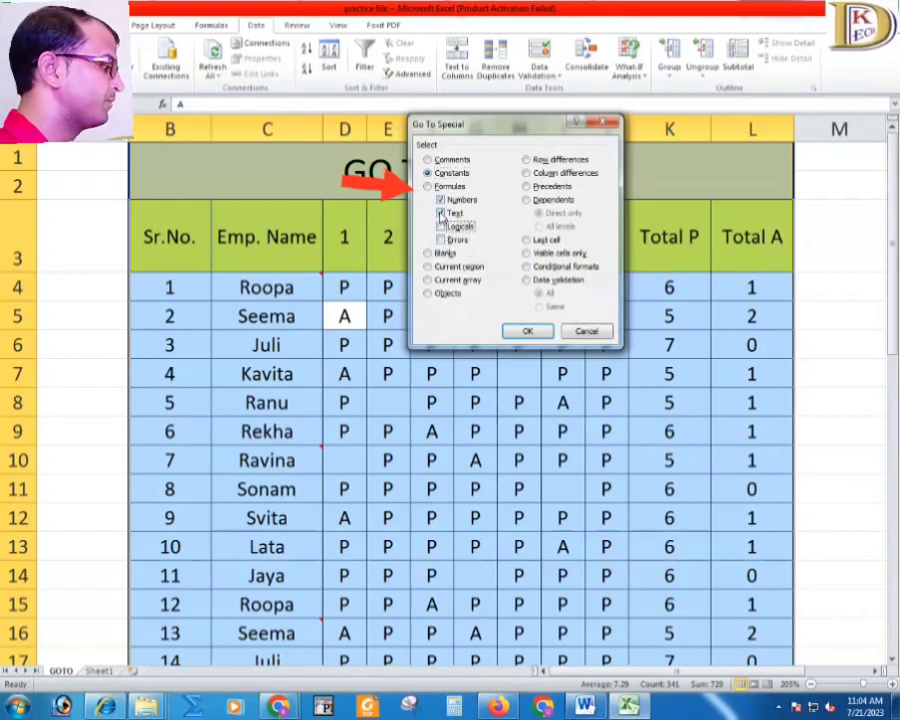
{"action": "left_click", "coordinate": [441, 213]}
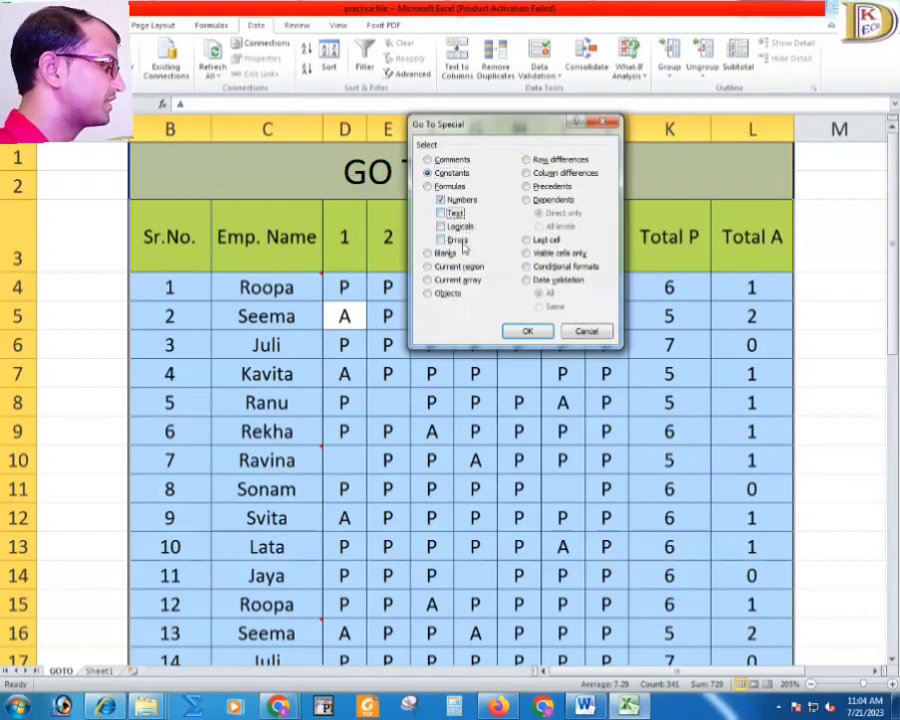
{"action": "left_click", "coordinate": [528, 331]}
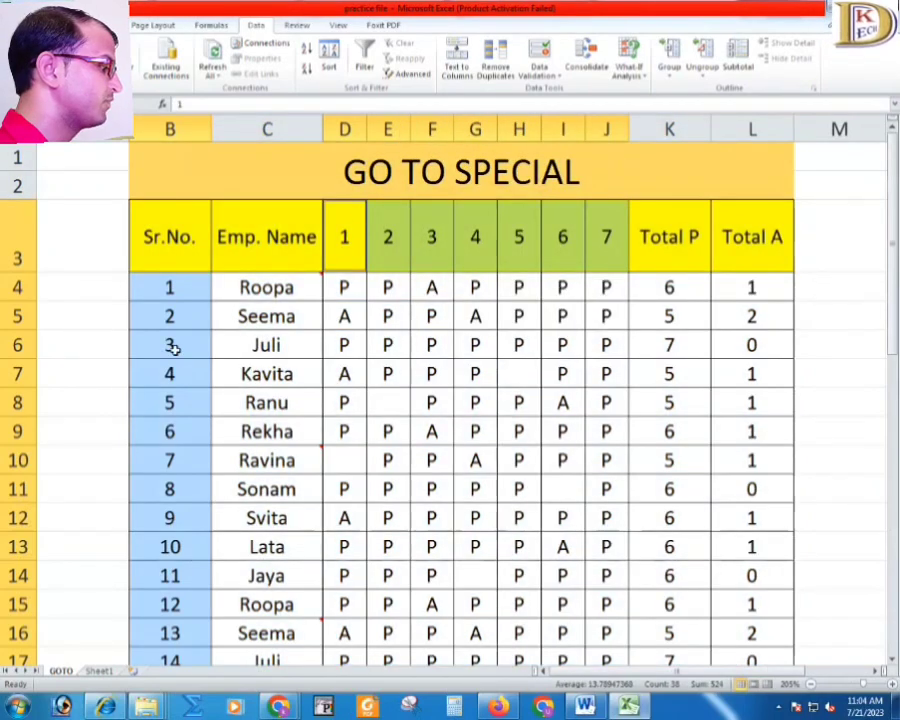
Step: Check which number cells are selected down the table and inspect the formula in Total P cell K4
{"action": "scroll", "coordinate": [186, 355], "scroll_direction": "down", "scroll_amount": 7}
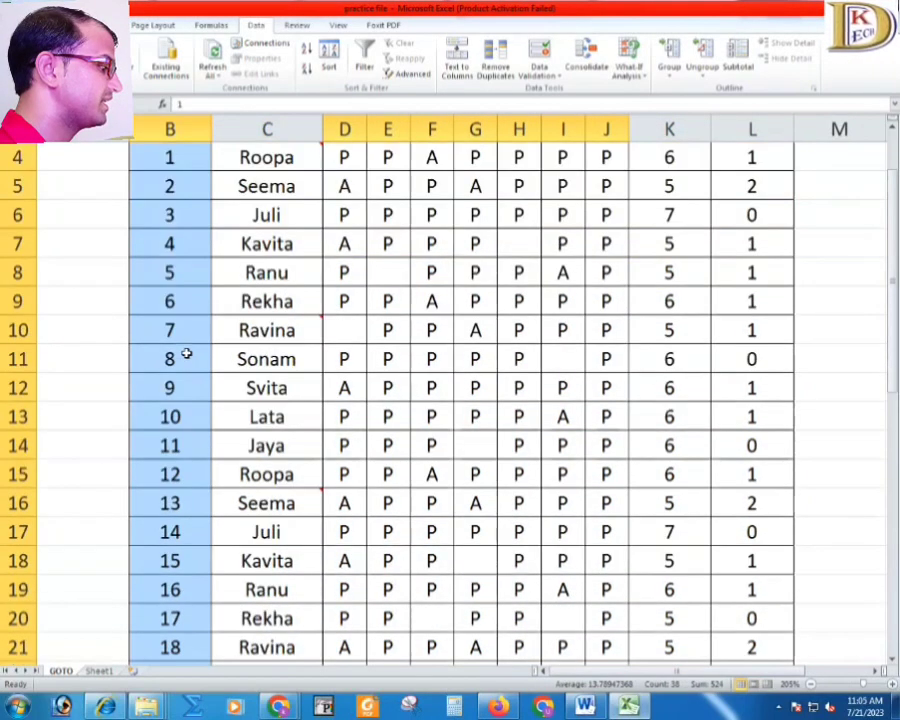
{"action": "scroll", "coordinate": [180, 368], "scroll_direction": "up", "scroll_amount": 7}
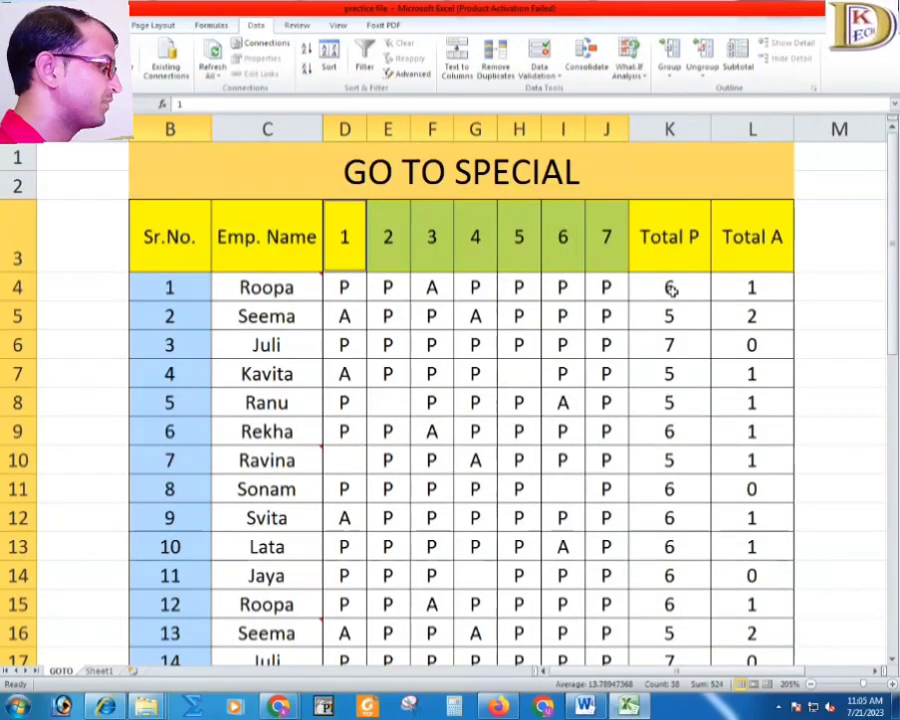
{"action": "left_click", "coordinate": [672, 289]}
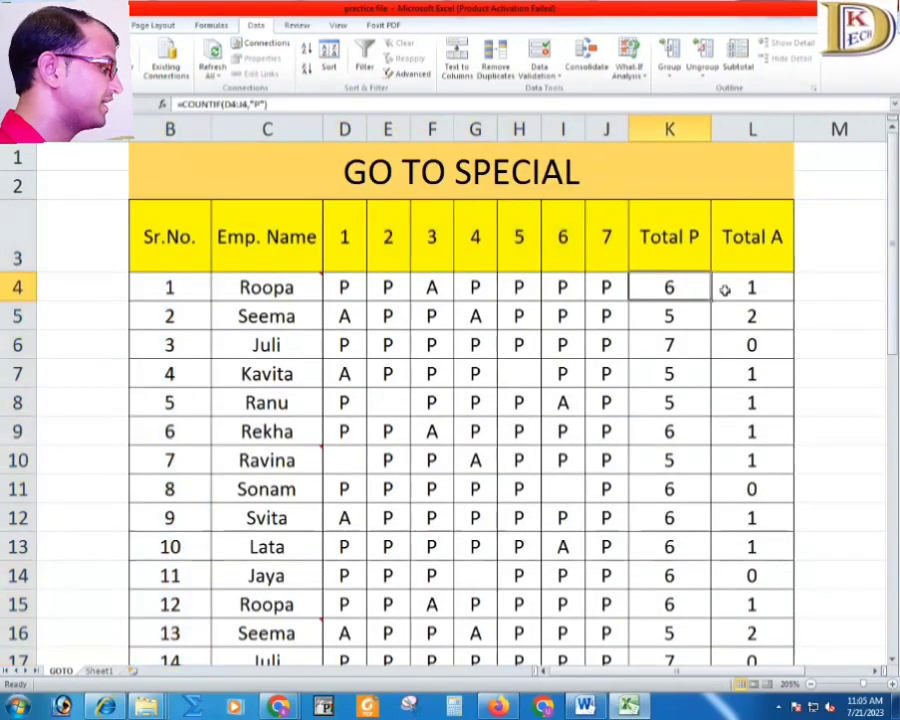
{"action": "double_click", "coordinate": [695, 293]}
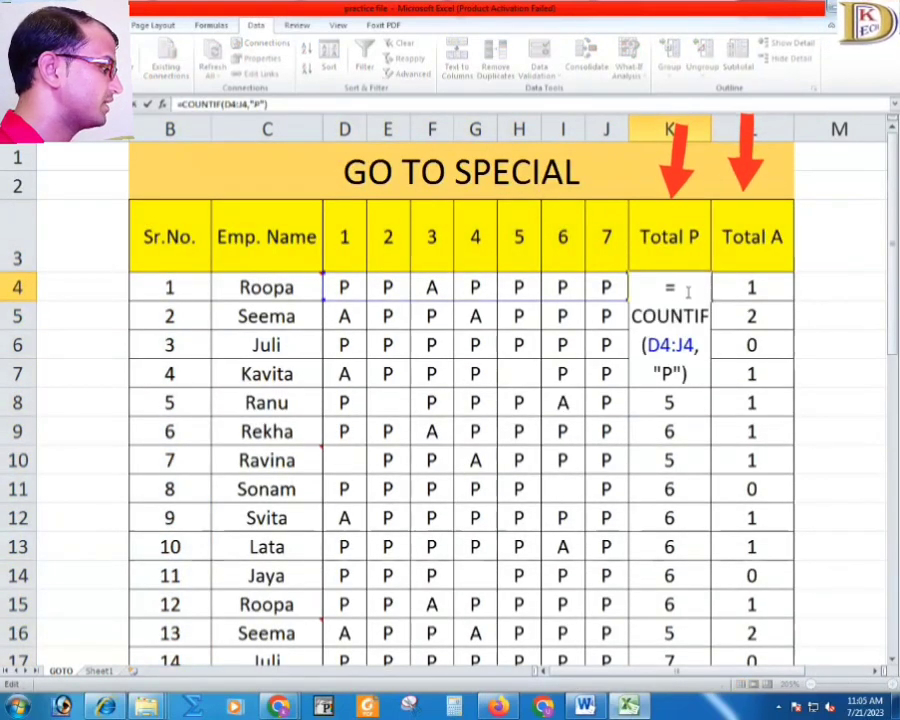
{"action": "key", "text": "Return"}
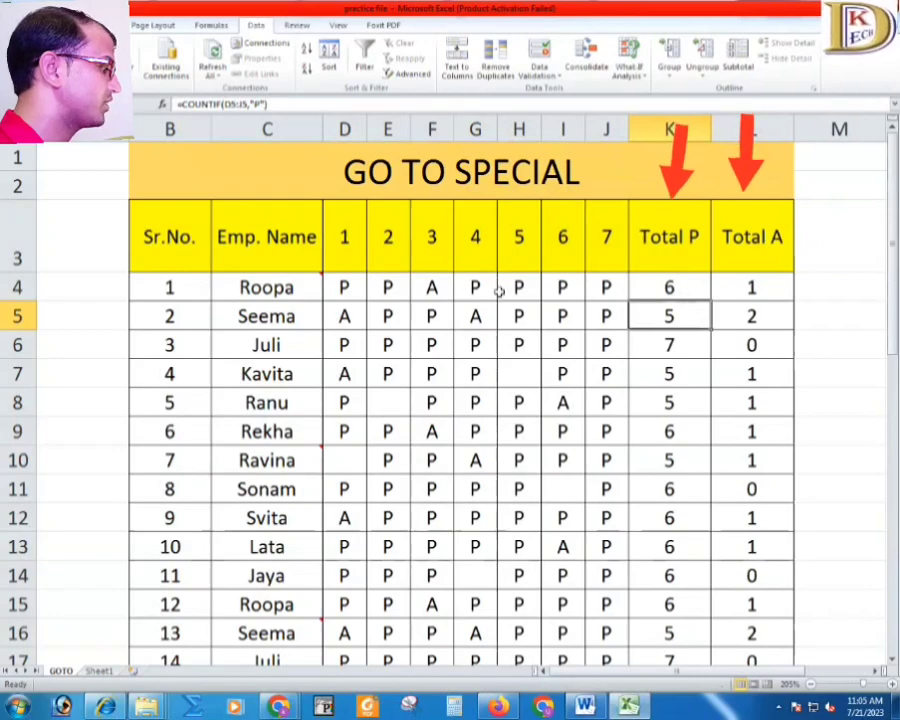
Step: Select the whole attendance table and use Go To Special to select its constants, limited to Text with Numbers, Logicals and Errors excluded
{"action": "left_click_drag", "start_coordinate": [200, 295], "coordinate": [177, 447]}
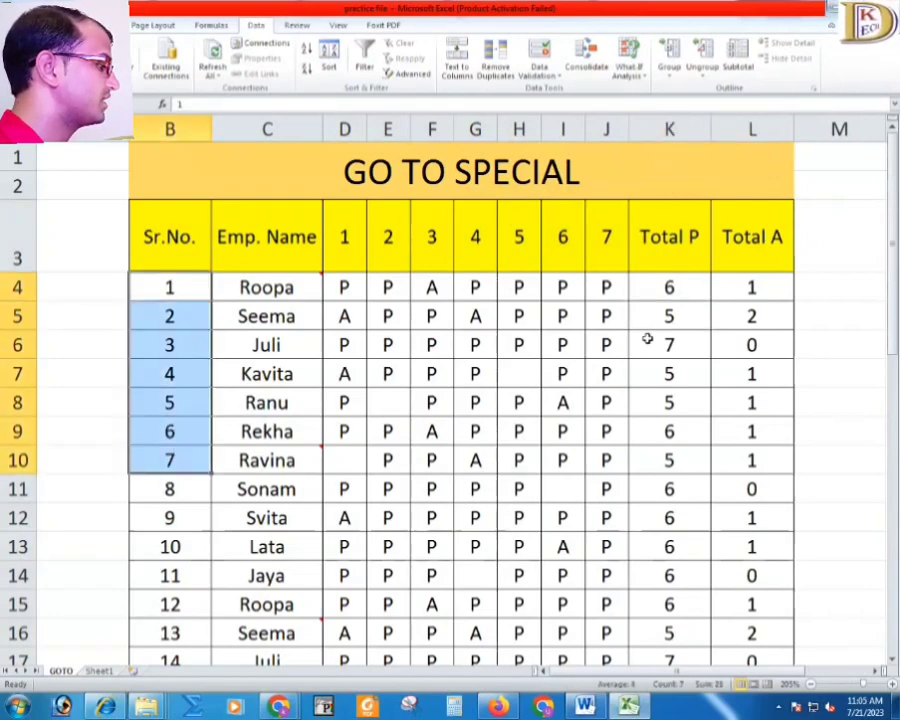
{"action": "left_click", "coordinate": [352, 313]}
{"action": "key", "text": "ctrl+a"}
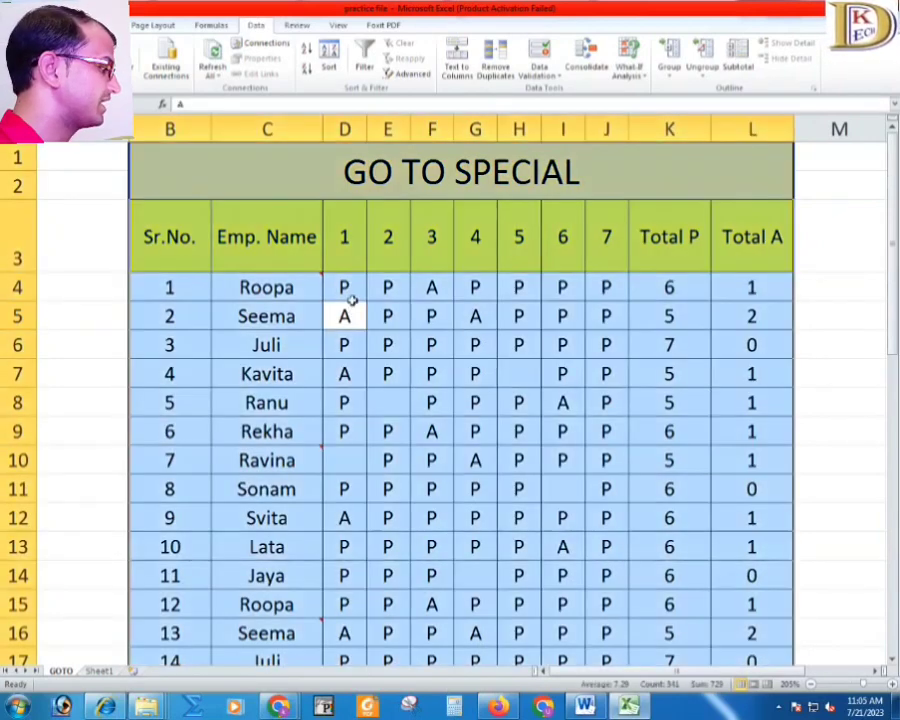
{"action": "key", "text": "ctrl+g"}
{"action": "left_click", "coordinate": [444, 310]}
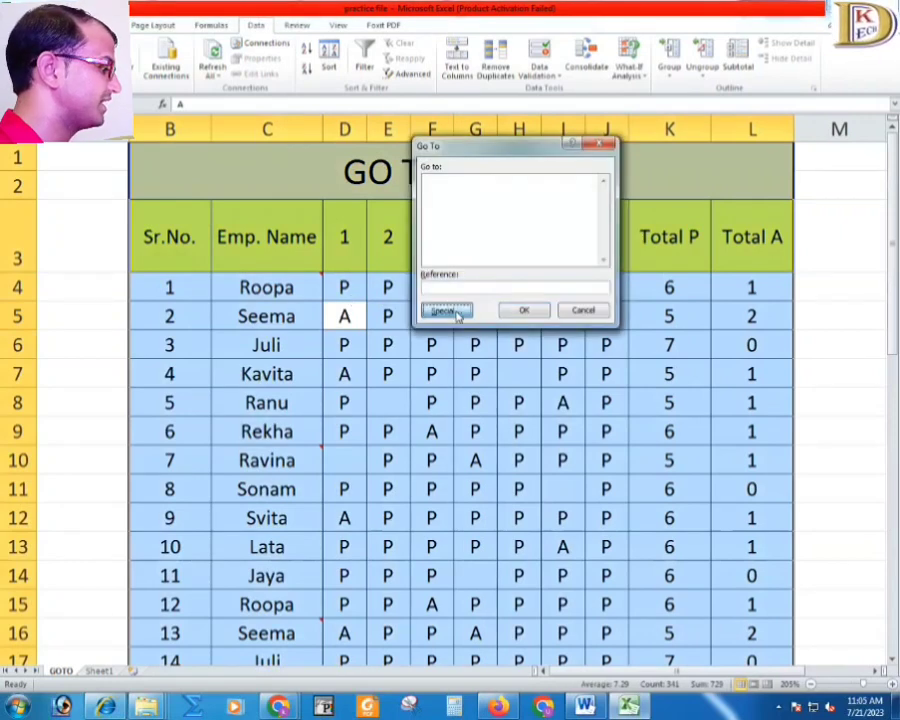
{"action": "left_click", "coordinate": [429, 173]}
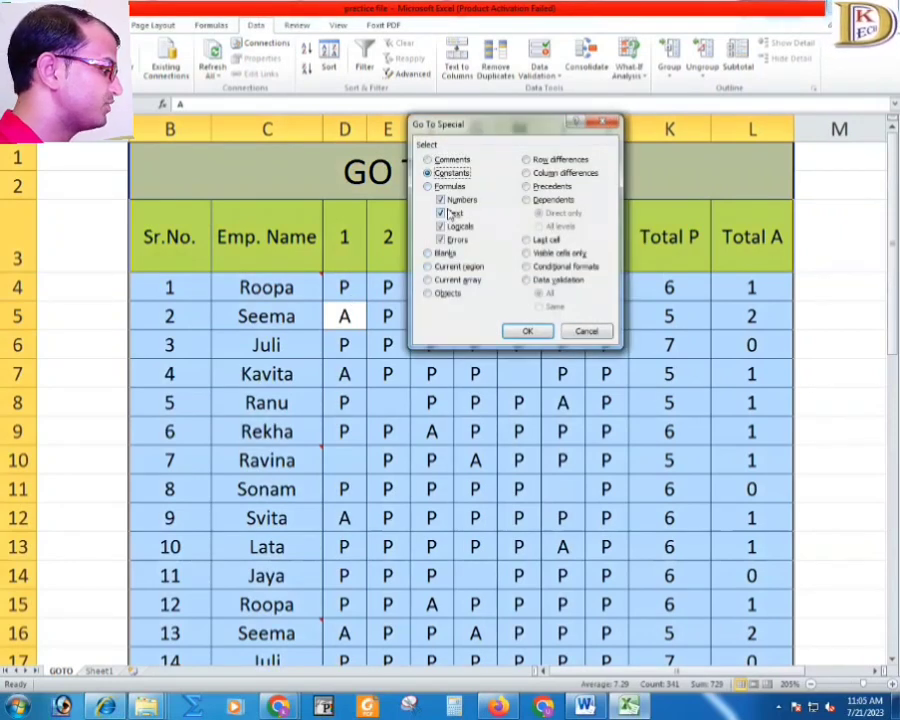
{"action": "left_click", "coordinate": [440, 200]}
{"action": "left_click", "coordinate": [440, 226]}
{"action": "left_click", "coordinate": [441, 239]}
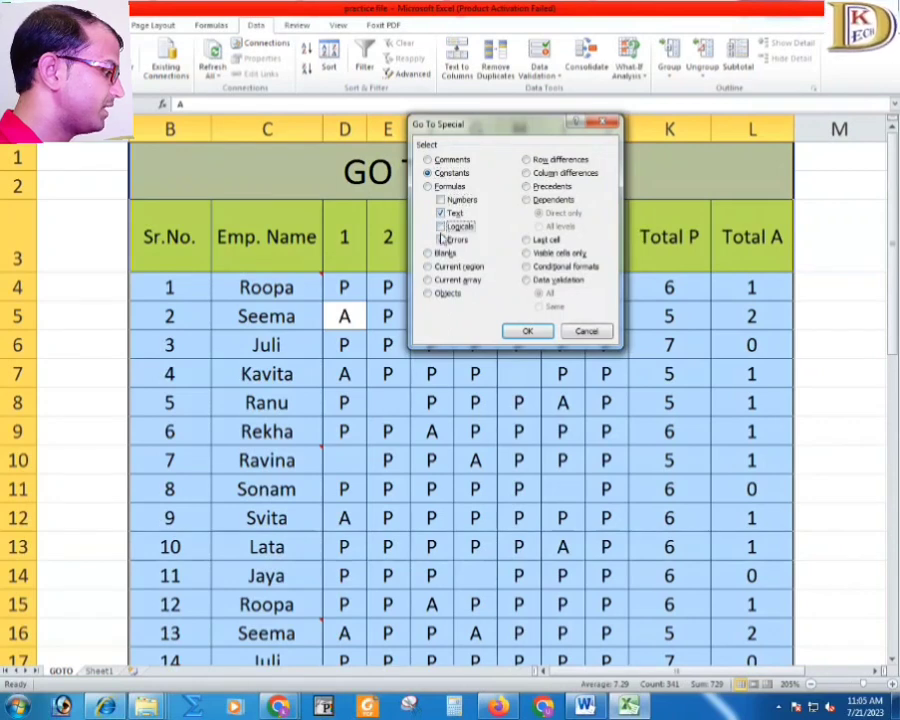
{"action": "left_click", "coordinate": [527, 331]}
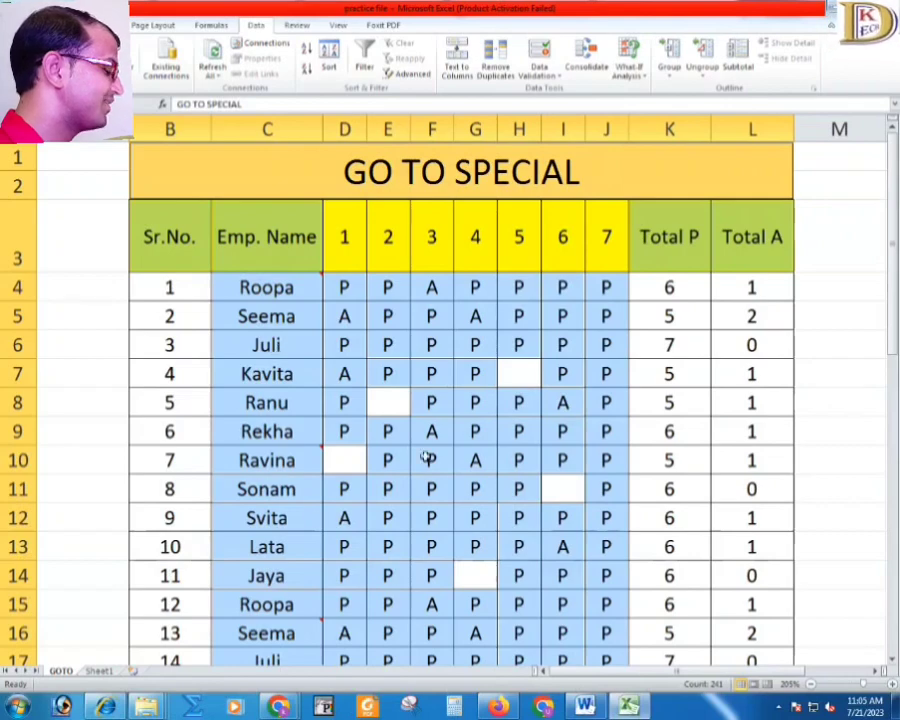
{"action": "scroll", "coordinate": [495, 430], "scroll_direction": "down", "scroll_amount": 7}
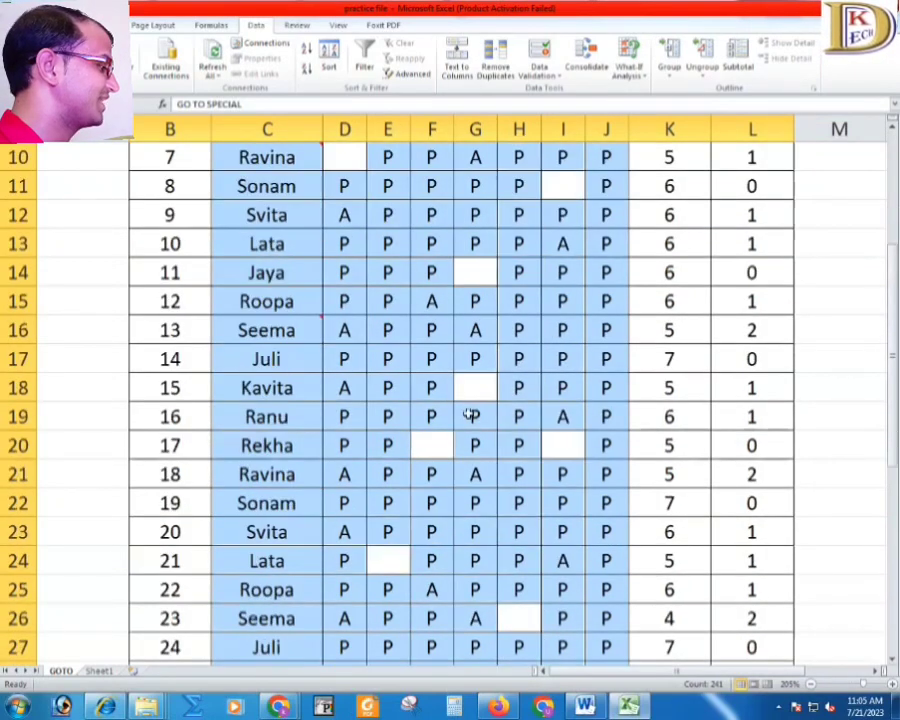
{"action": "scroll", "coordinate": [475, 490], "scroll_direction": "up", "scroll_amount": 7}
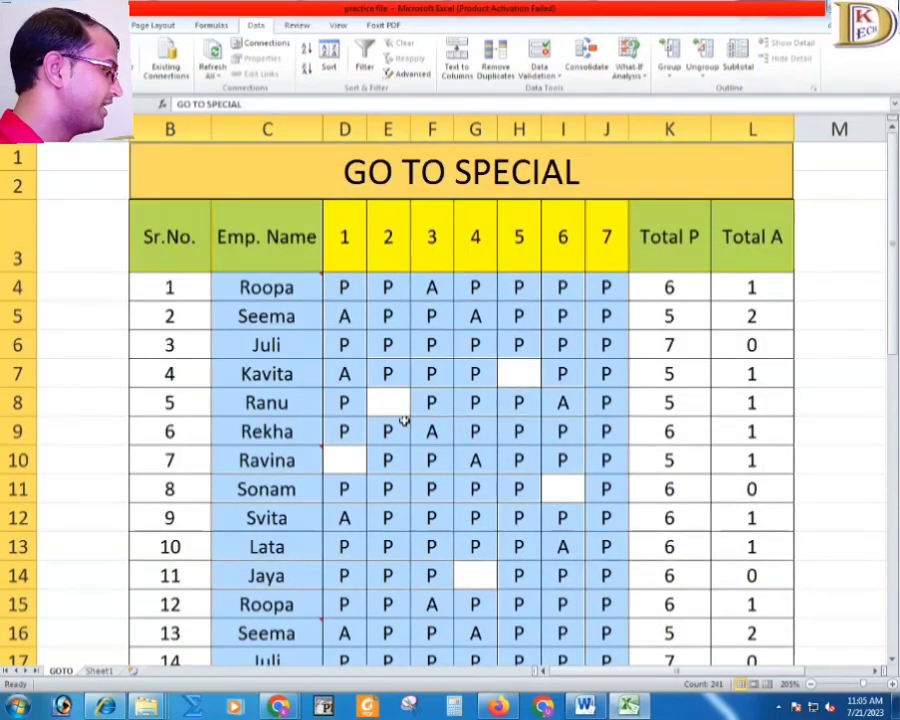
Step: Select the whole table and use Go To Special to select its formula cells, with Numbers, Text, Logicals and Errors all included
{"action": "left_click", "coordinate": [440, 402]}
{"action": "key", "text": "ctrl+a"}
{"action": "key", "text": "ctrl+g"}
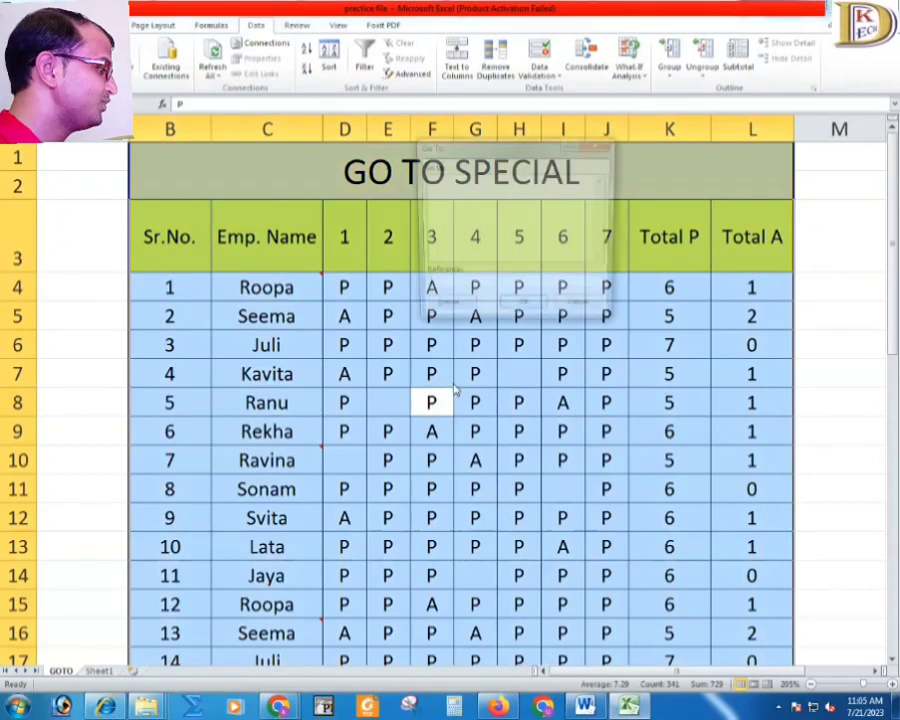
{"action": "left_click", "coordinate": [442, 306]}
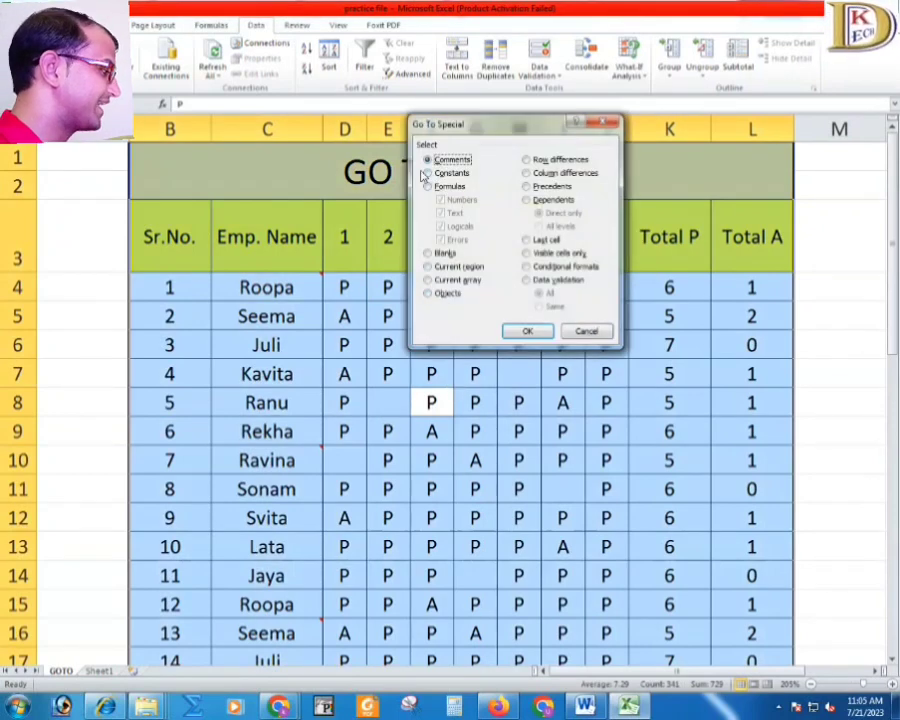
{"action": "left_click", "coordinate": [429, 174]}
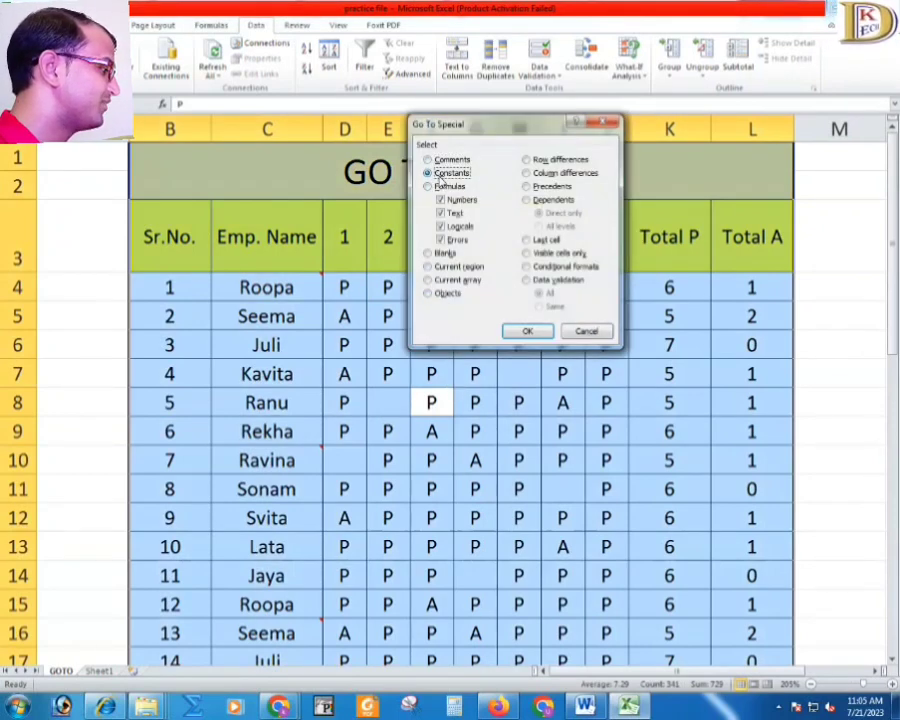
{"action": "left_click", "coordinate": [430, 187]}
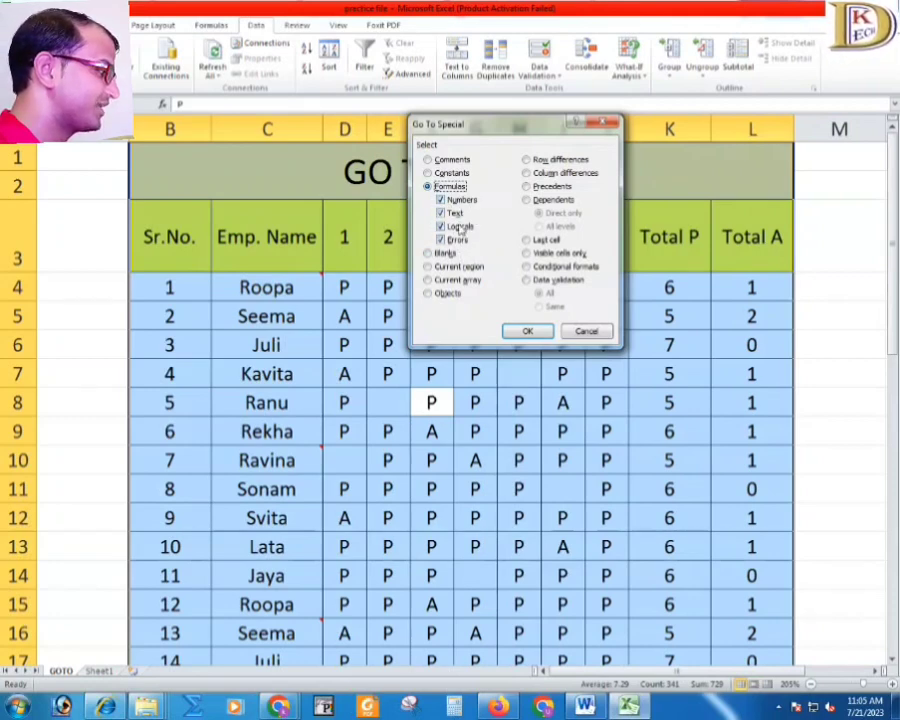
{"action": "left_click", "coordinate": [528, 332]}
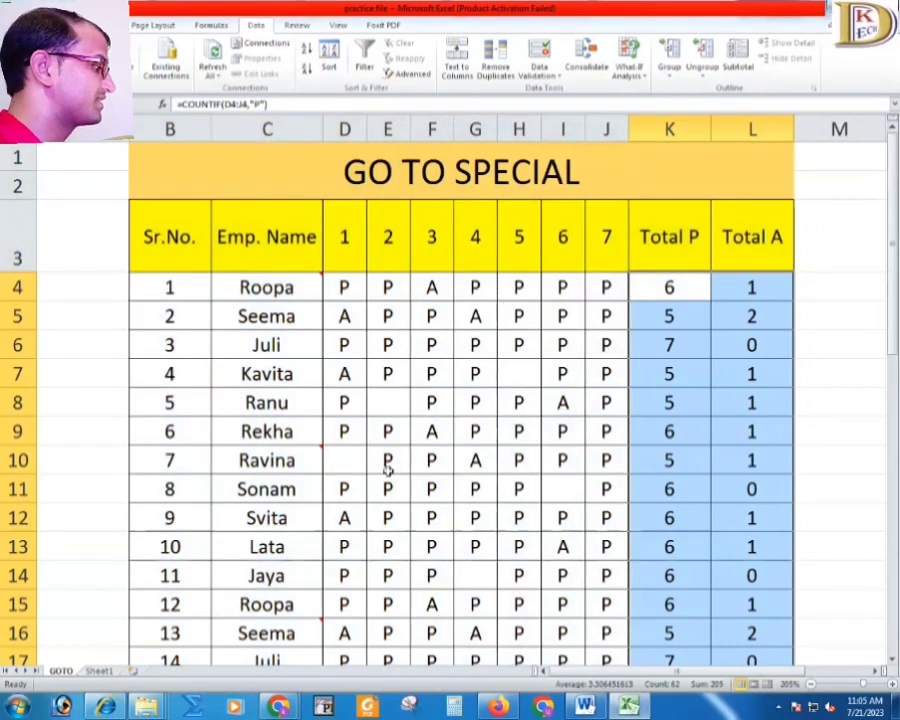
{"action": "scroll", "coordinate": [709, 315], "scroll_direction": "down", "scroll_amount": 6}
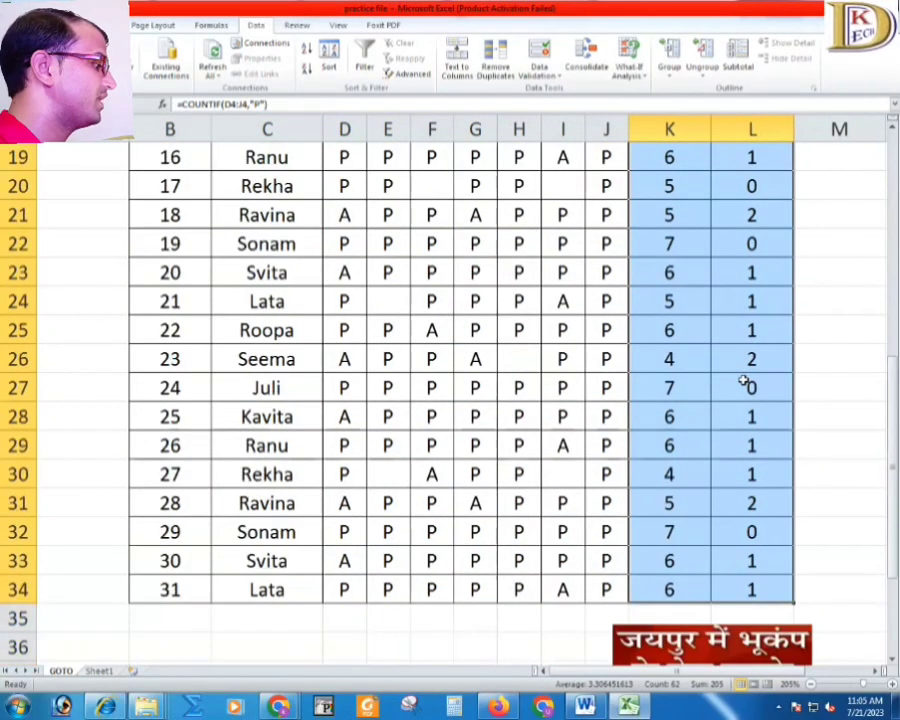
{"action": "scroll", "coordinate": [714, 435], "scroll_direction": "up", "scroll_amount": 6}
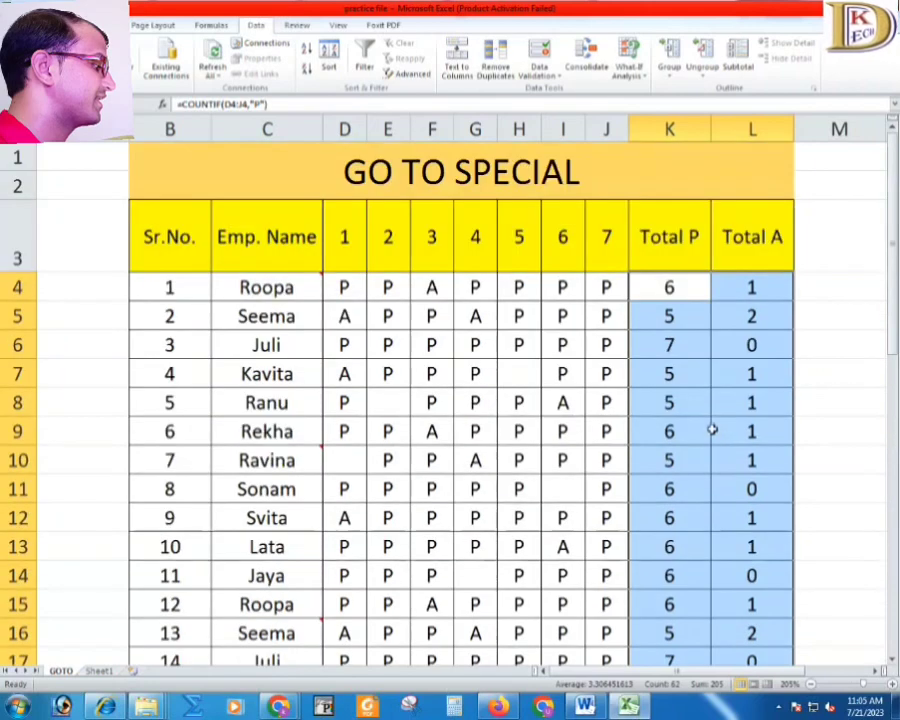
Step: Inspect the formulas in Total P cells K4 and K19 and in Total A cells L8 and L28
{"action": "double_click", "coordinate": [672, 289]}
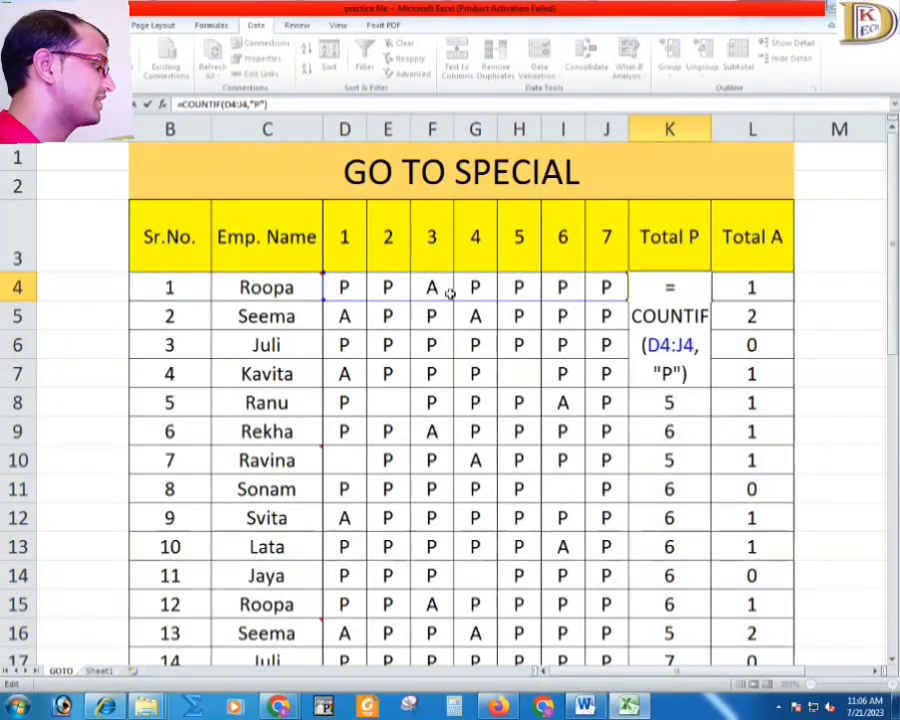
{"action": "key", "text": "Return"}
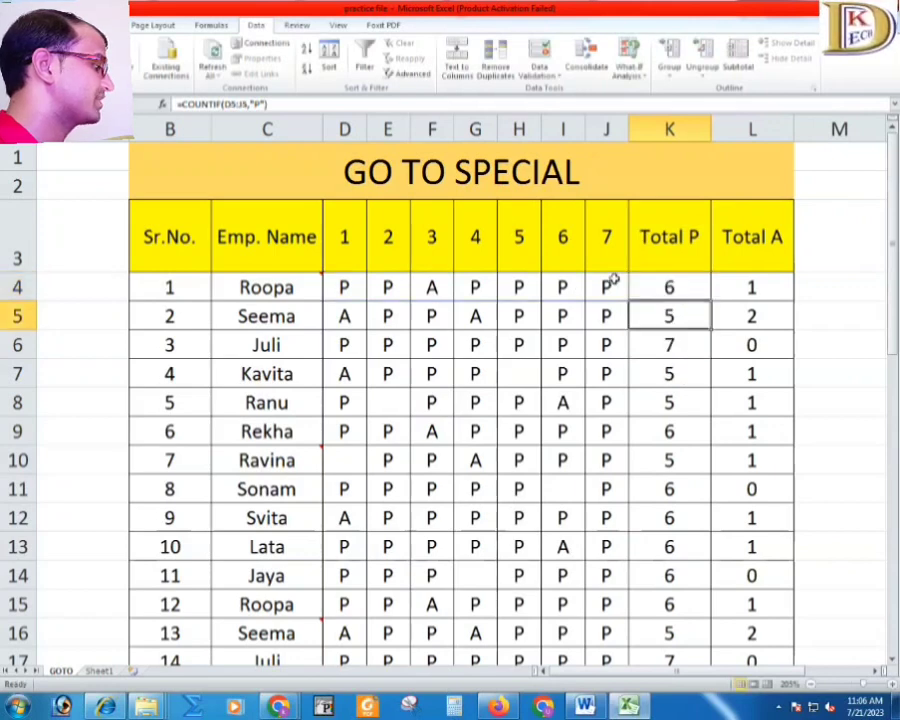
{"action": "left_click", "coordinate": [732, 403]}
{"action": "double_click", "coordinate": [732, 403]}
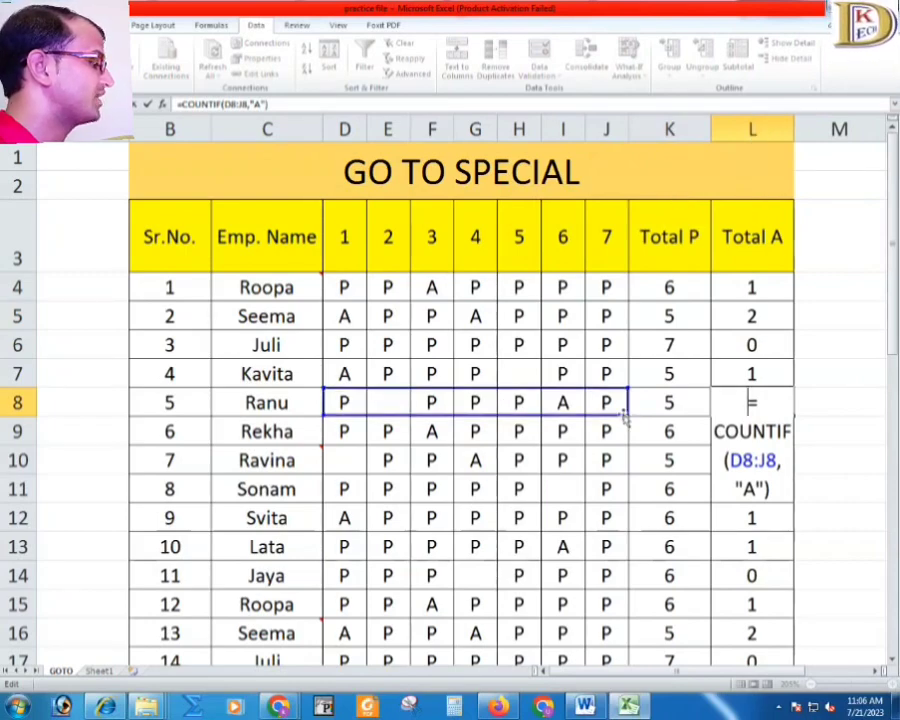
{"action": "key", "text": "Return"}
{"action": "scroll", "coordinate": [686, 414], "scroll_direction": "down", "scroll_amount": 3}
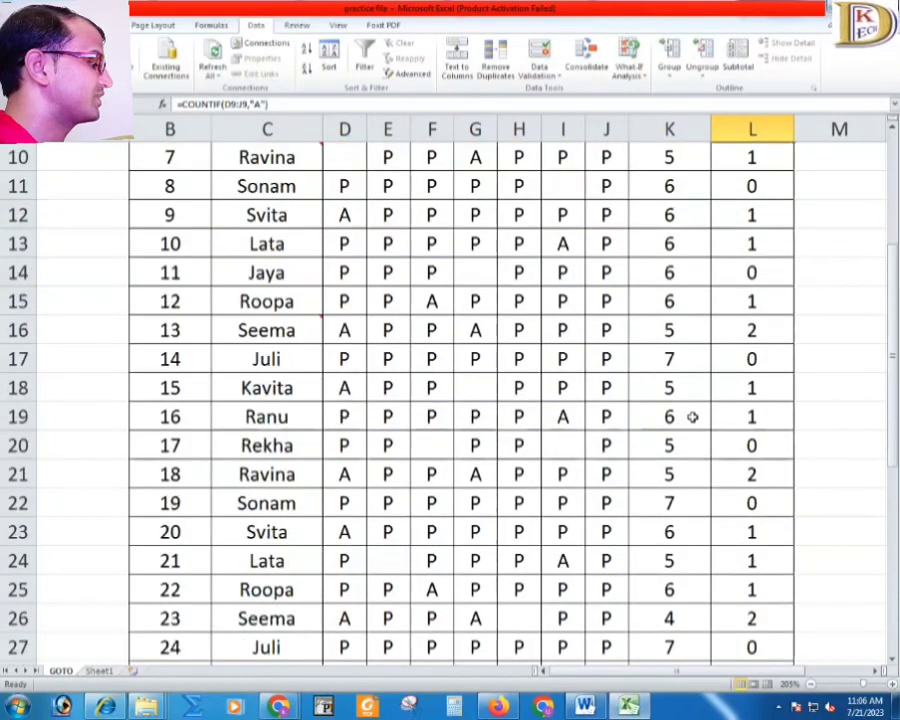
{"action": "double_click", "coordinate": [679, 414]}
{"action": "key", "text": "Return"}
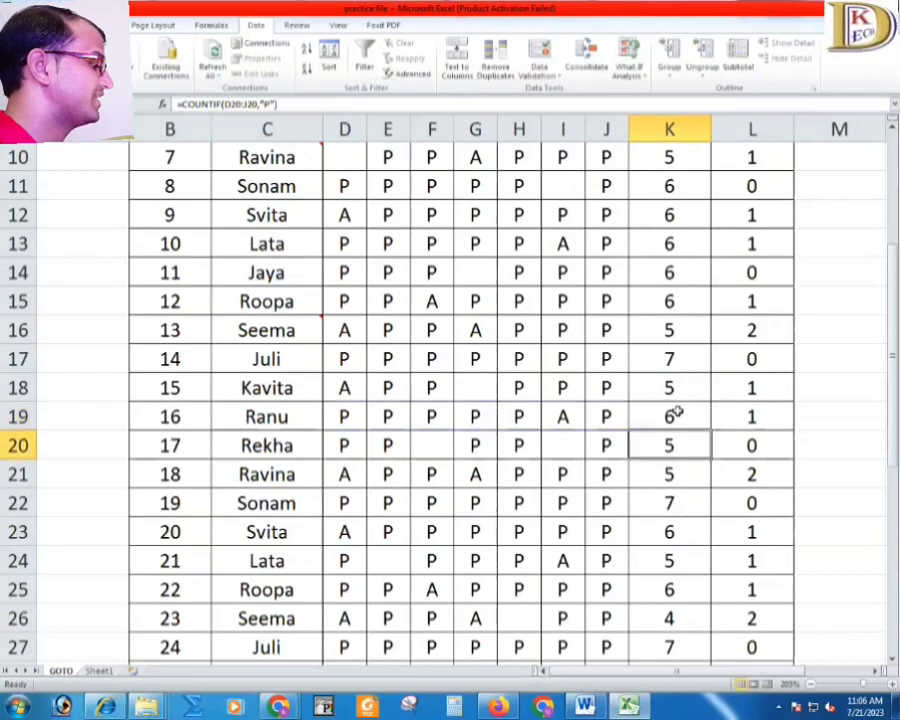
{"action": "scroll", "coordinate": [712, 420], "scroll_direction": "down", "scroll_amount": 2}
{"action": "double_click", "coordinate": [743, 502]}
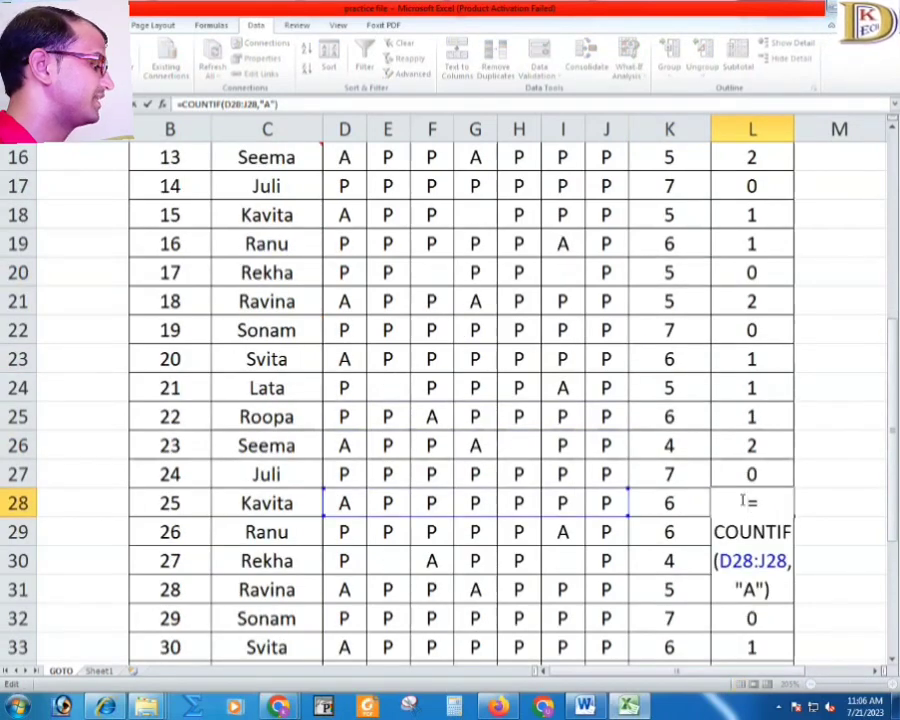
{"action": "key", "text": "Return"}
Step: Compare the contents of employee name cell C6 and attendance cells F6, H6 and G8 with the formula in Total P cell K6
{"action": "scroll", "coordinate": [734, 460], "scroll_direction": "up", "scroll_amount": 5}
{"action": "left_click", "coordinate": [271, 342]}
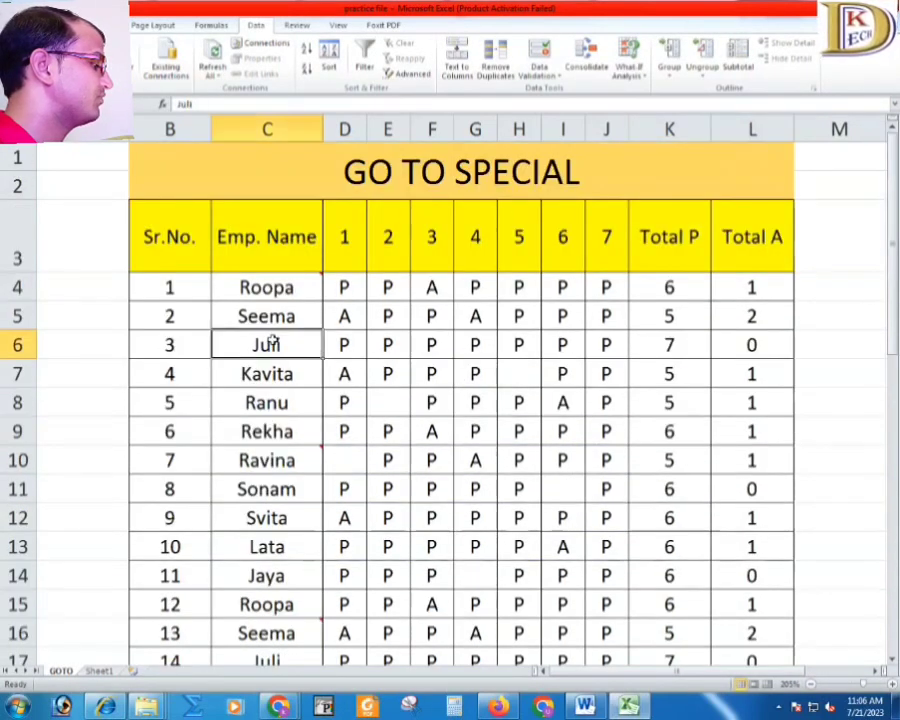
{"action": "double_click", "coordinate": [428, 340]}
{"action": "double_click", "coordinate": [512, 348]}
{"action": "double_click", "coordinate": [476, 402]}
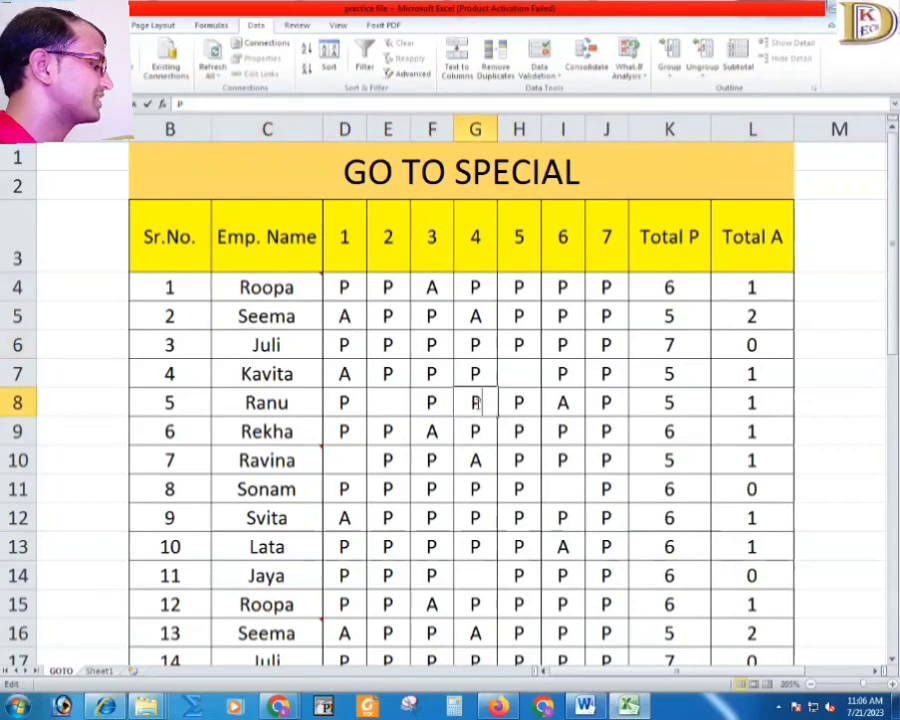
{"action": "double_click", "coordinate": [679, 346]}
{"action": "scroll", "coordinate": [680, 349], "scroll_direction": "down", "scroll_amount": 1}
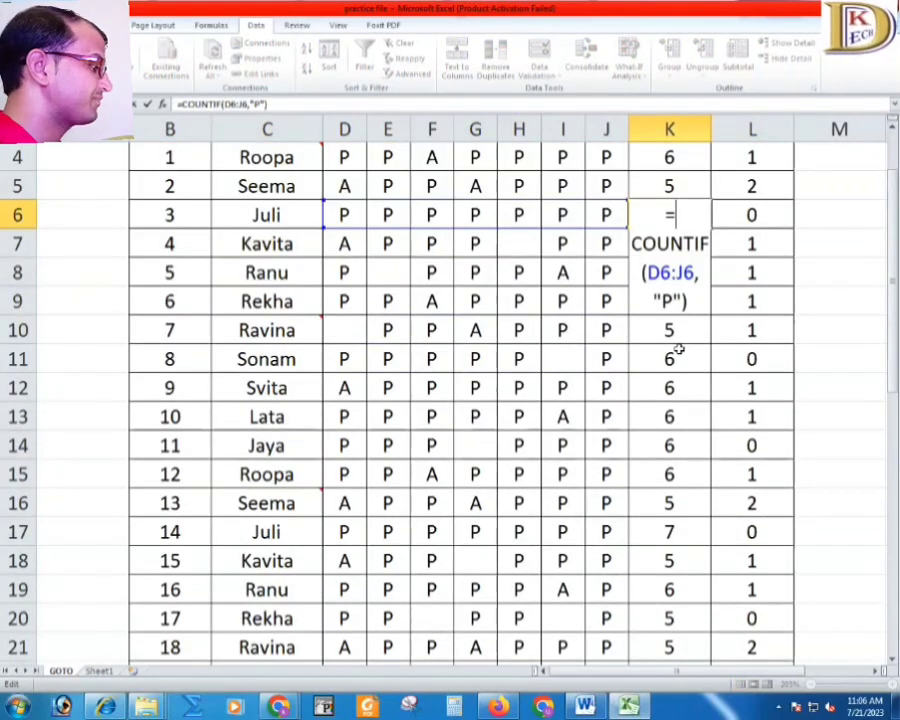
{"action": "key", "text": "Return"}
{"action": "scroll", "coordinate": [680, 348], "scroll_direction": "up", "scroll_amount": 1}
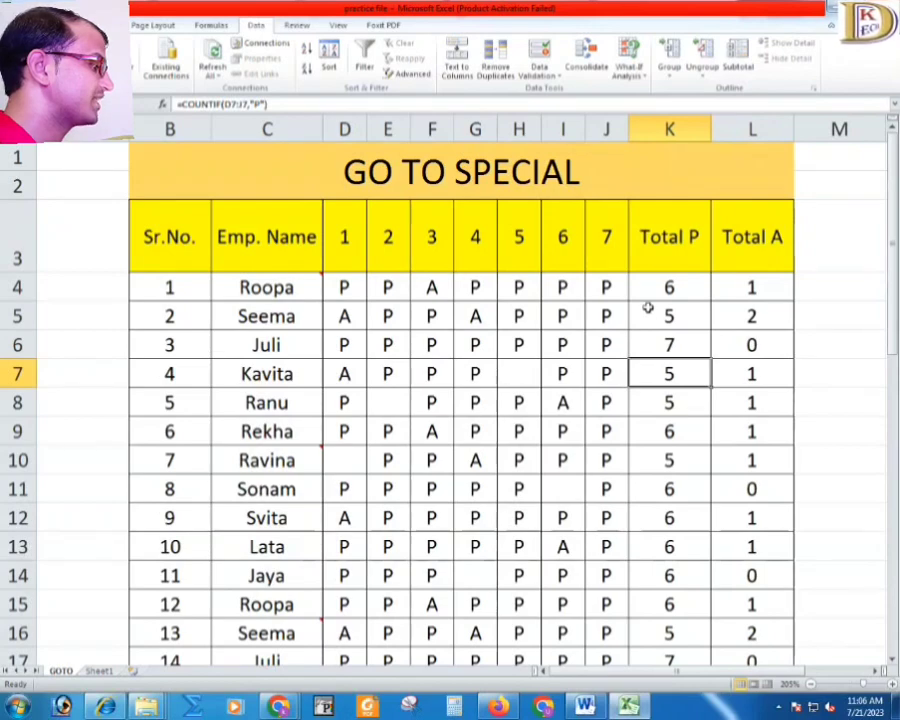
Step: Select the whole table and use Go To Special to select only its blank cells
{"action": "key", "text": "ctrl+a"}
{"action": "key", "text": "ctrl+g"}
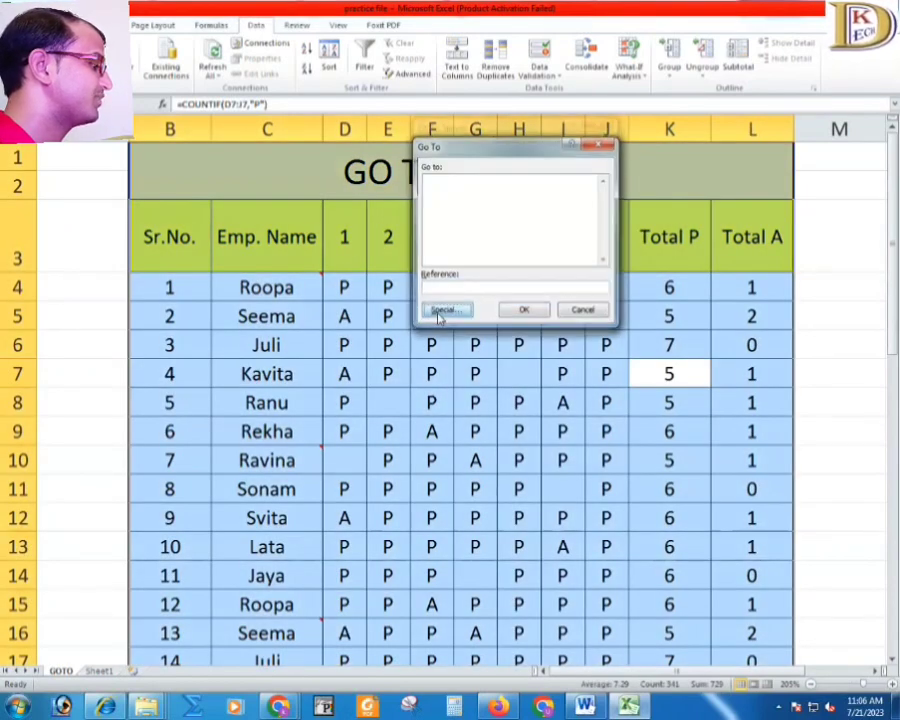
{"action": "left_click", "coordinate": [442, 309]}
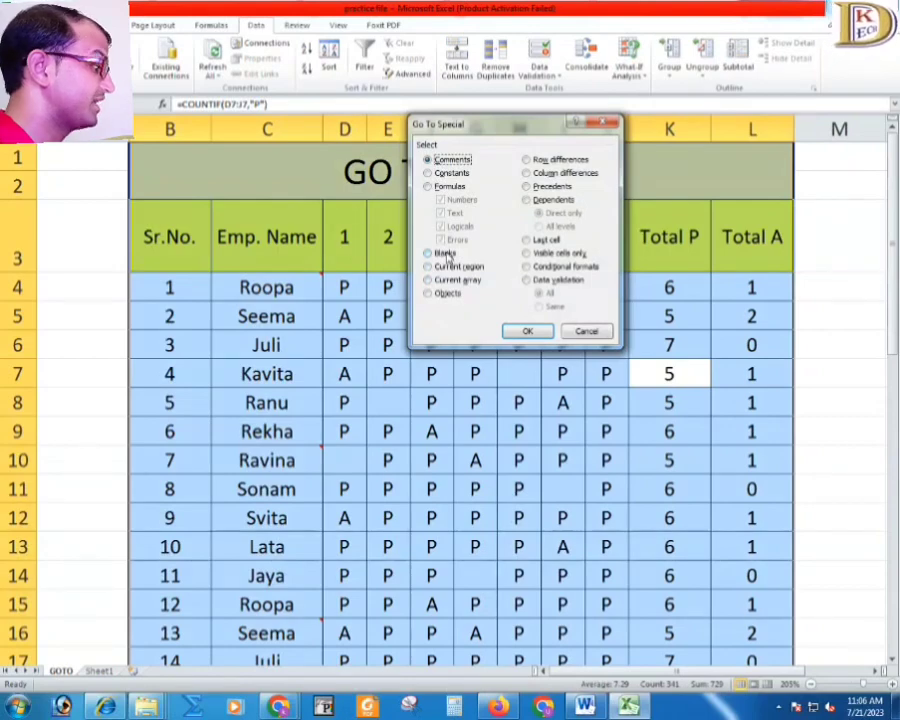
{"action": "left_click", "coordinate": [445, 254]}
{"action": "left_click", "coordinate": [527, 330]}
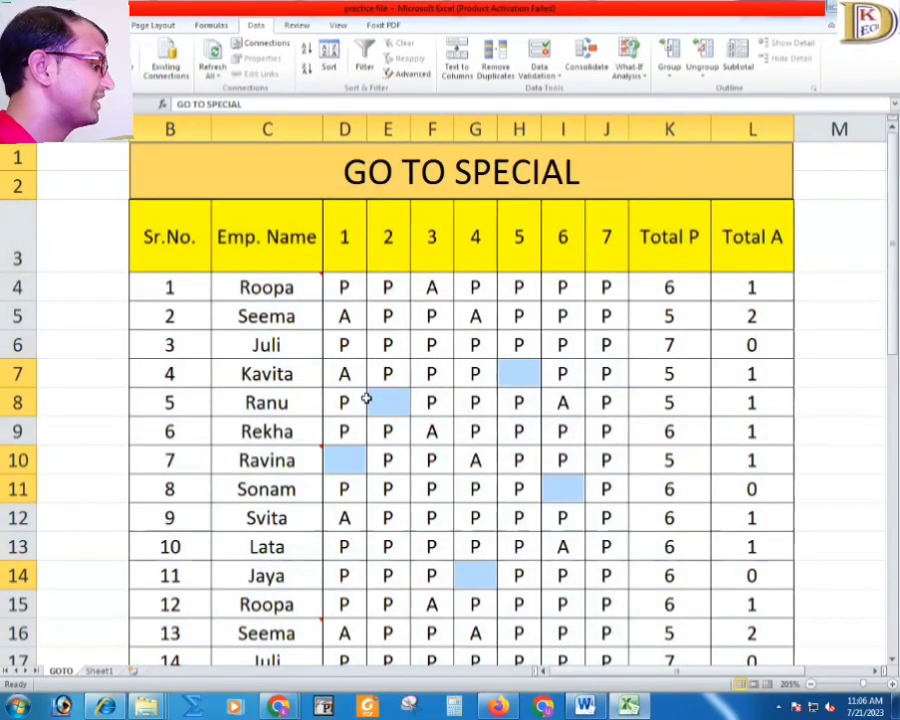
Step: Make D10 the active cell within the blank-cell selection, fill all selected cells with P at once, and check the entries down the table
{"action": "scroll", "coordinate": [366, 400], "scroll_direction": "down", "scroll_amount": 1}
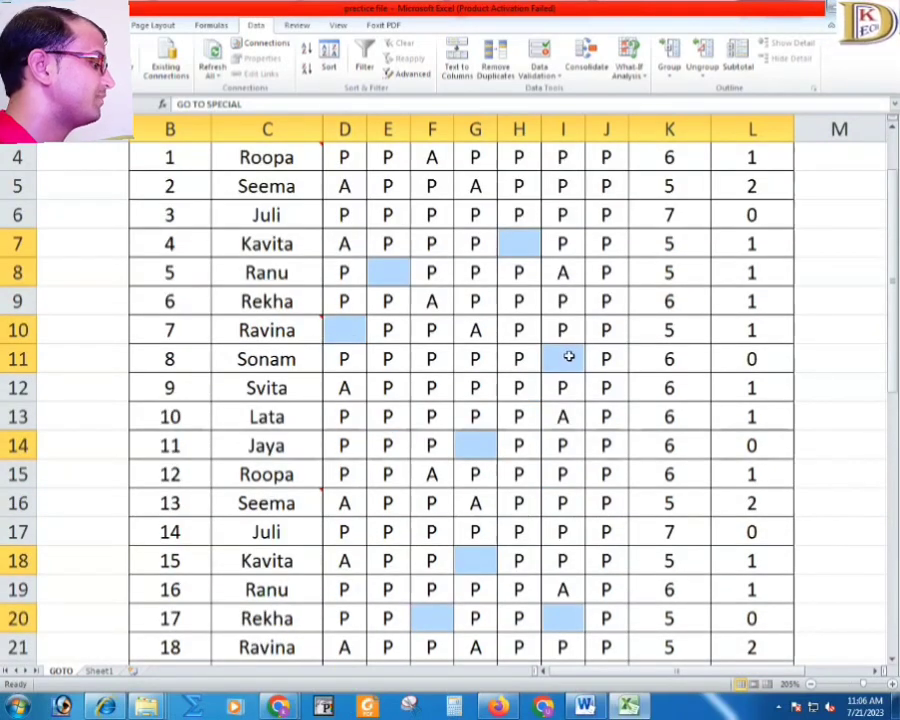
{"action": "left_click", "coordinate": [338, 332], "text": "ctrl"}
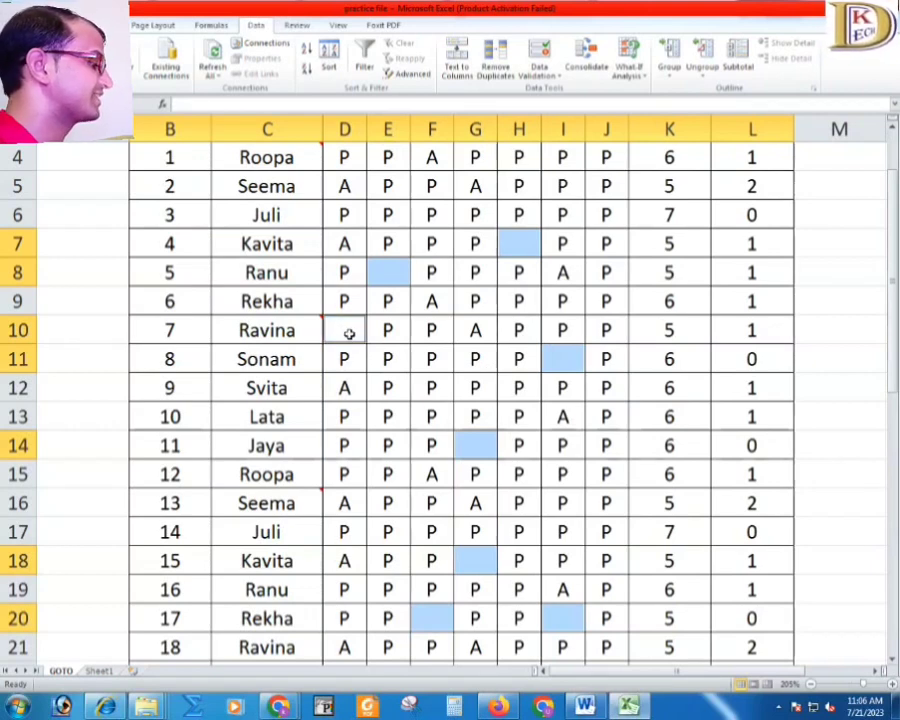
{"action": "type", "text": "P"}
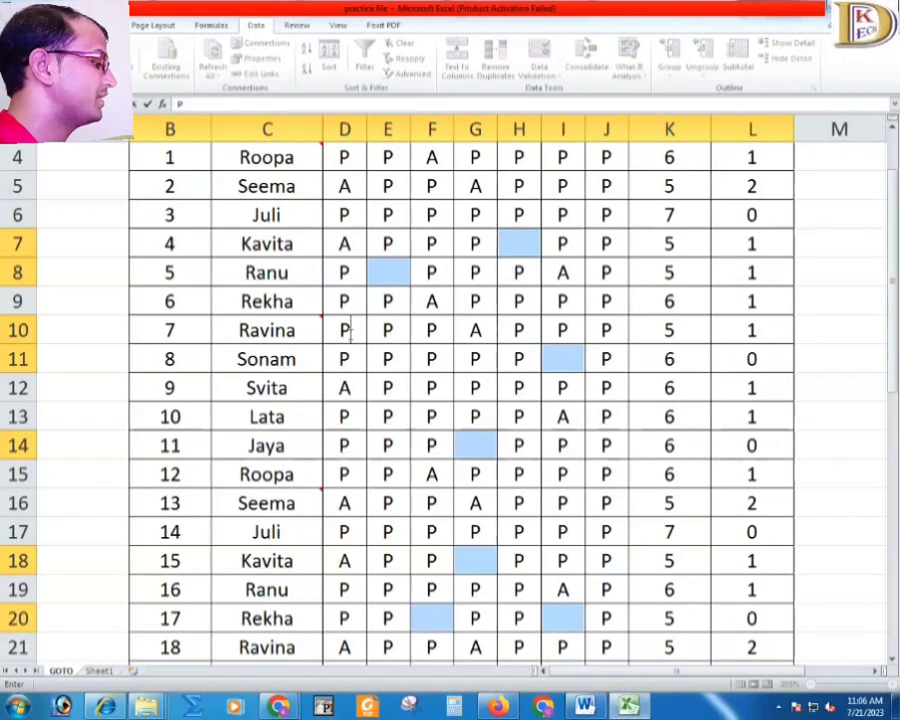
{"action": "key", "text": "ctrl+Return"}
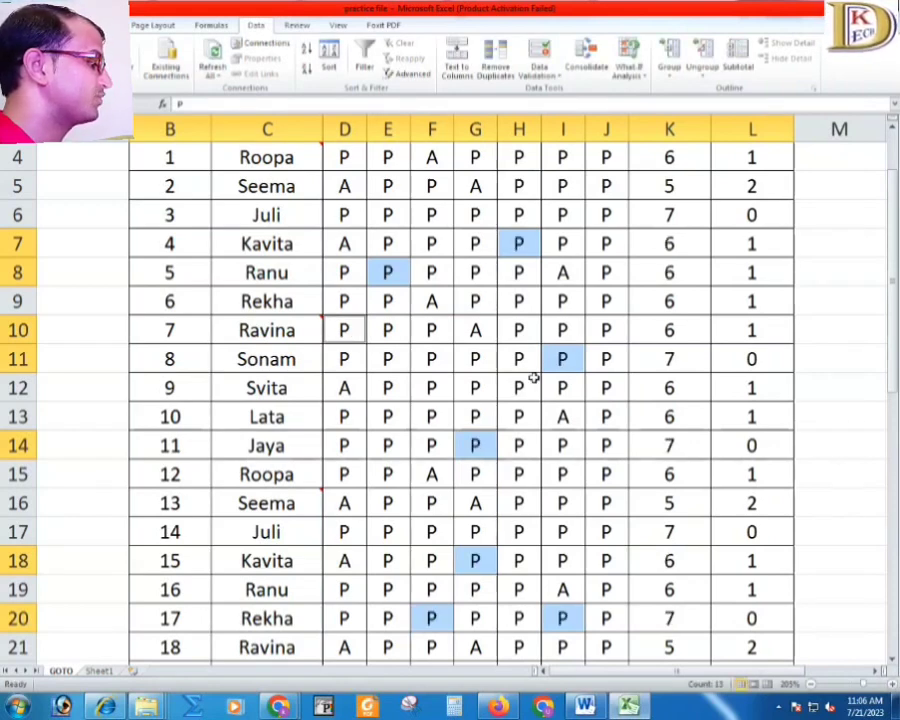
{"action": "scroll", "coordinate": [508, 551], "scroll_direction": "down", "scroll_amount": 1}
{"action": "scroll", "coordinate": [551, 601], "scroll_direction": "down", "scroll_amount": 4}
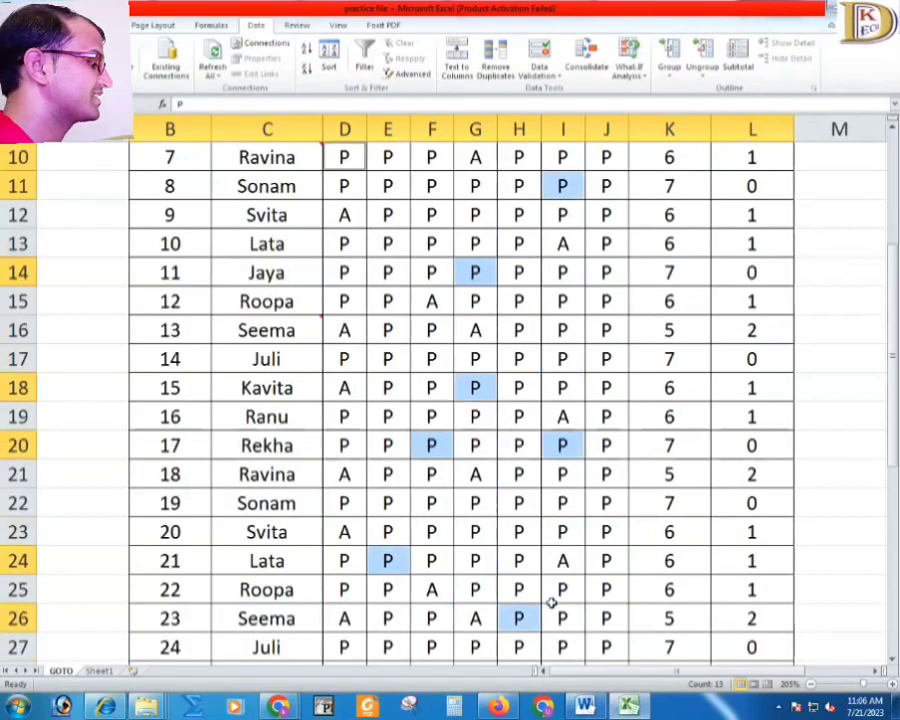
{"action": "scroll", "coordinate": [551, 601], "scroll_direction": "up", "scroll_amount": 5}
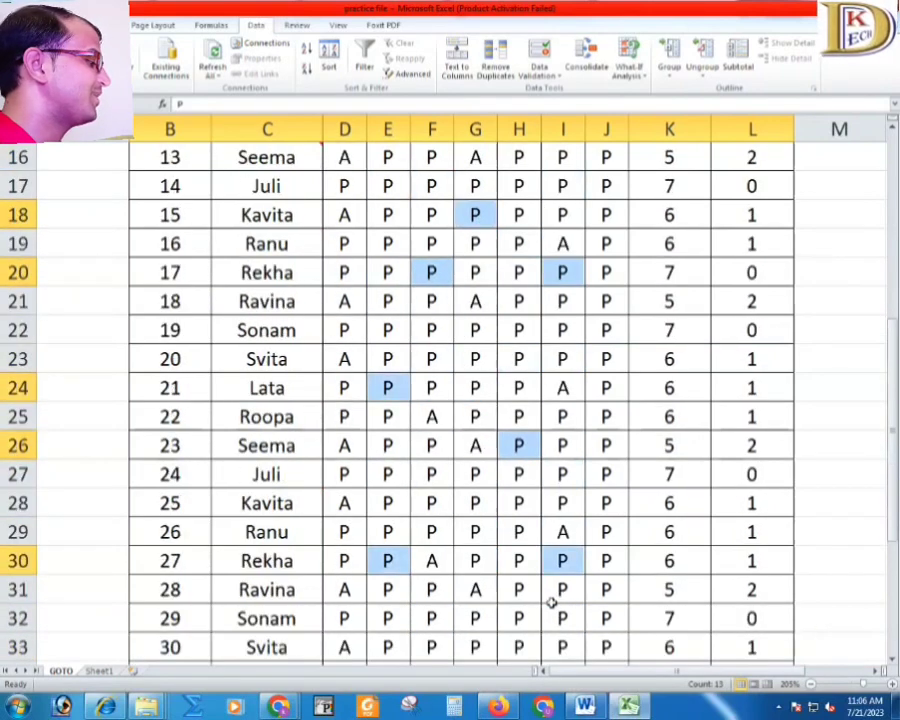
{"action": "scroll", "coordinate": [549, 603], "scroll_direction": "up", "scroll_amount": 1}
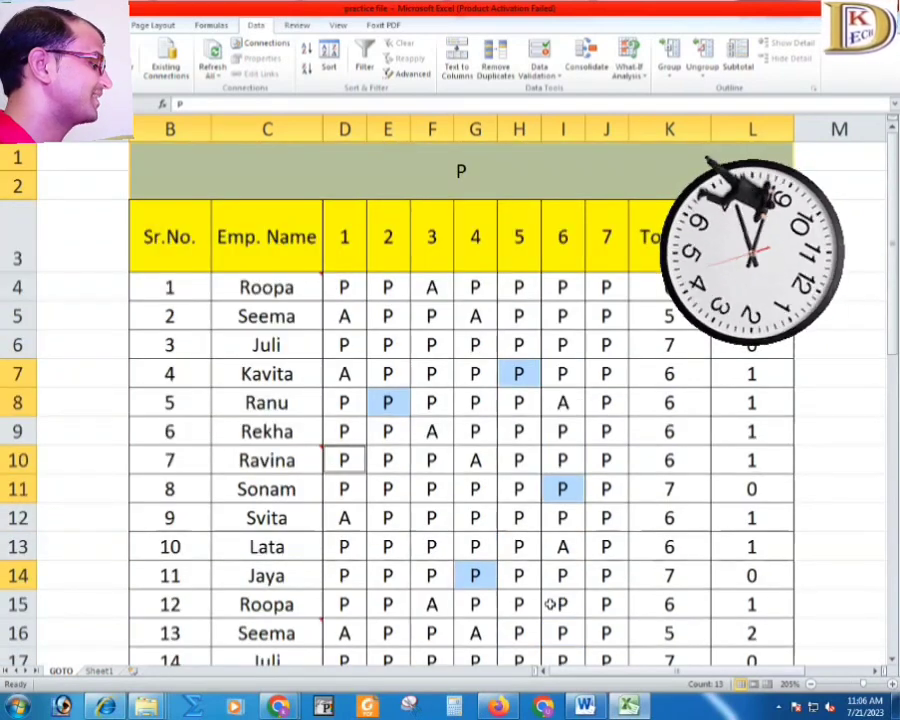
Step: Check the filled P entries down to the last row of the attendance table, and clear the multiple selection by selecting G15
{"action": "scroll", "coordinate": [550, 605], "scroll_direction": "down", "scroll_amount": 1}
{"action": "scroll", "coordinate": [550, 607], "scroll_direction": "down", "scroll_amount": 4}
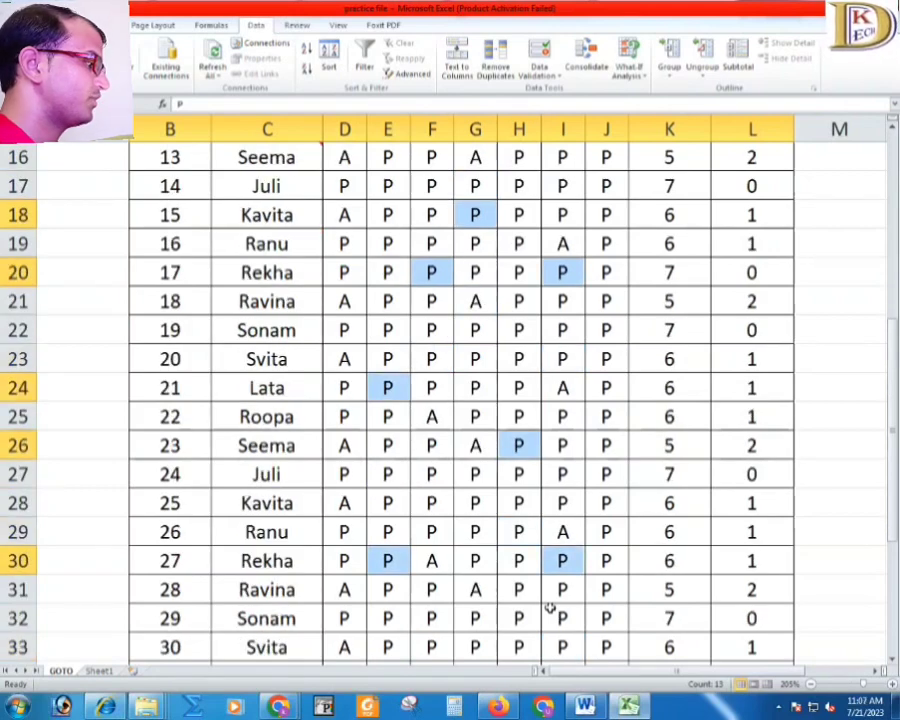
{"action": "scroll", "coordinate": [545, 600], "scroll_direction": "down", "scroll_amount": 1}
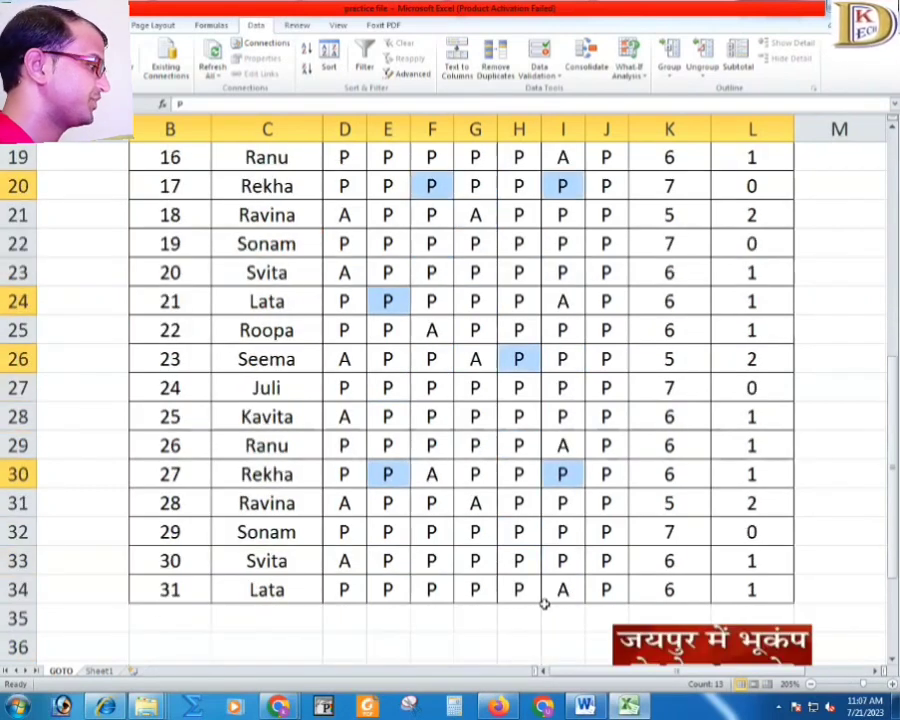
{"action": "scroll", "coordinate": [542, 596], "scroll_direction": "up", "scroll_amount": 5}
{"action": "left_click", "coordinate": [470, 468]}
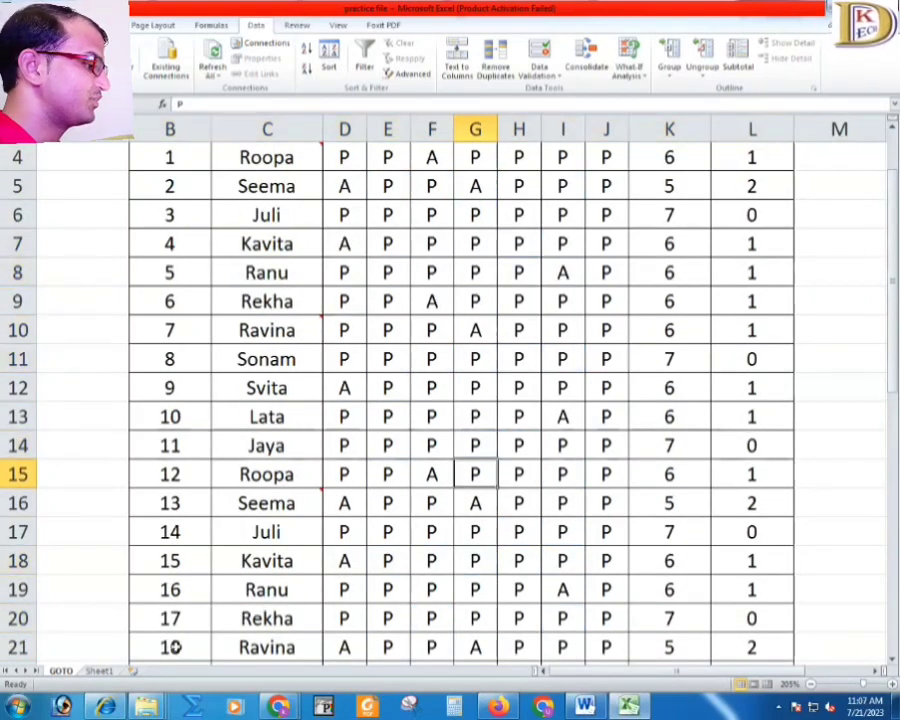
Step: Open Sheet1 and inspect the empty Sales cells C6 and C10
{"action": "left_click", "coordinate": [98, 670]}
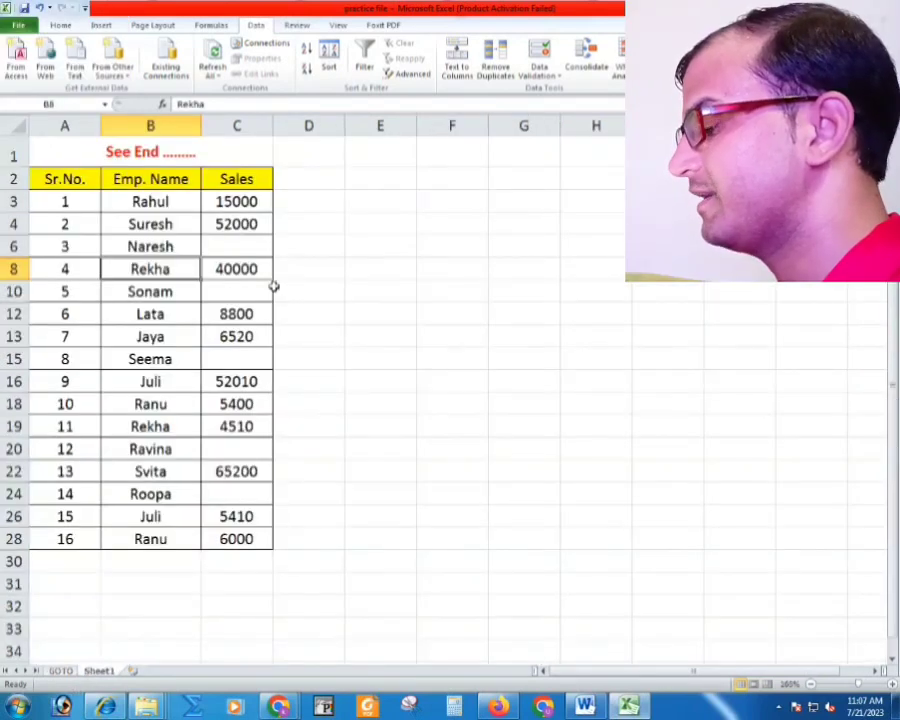
{"action": "left_click", "coordinate": [243, 240]}
{"action": "left_click", "coordinate": [243, 288]}
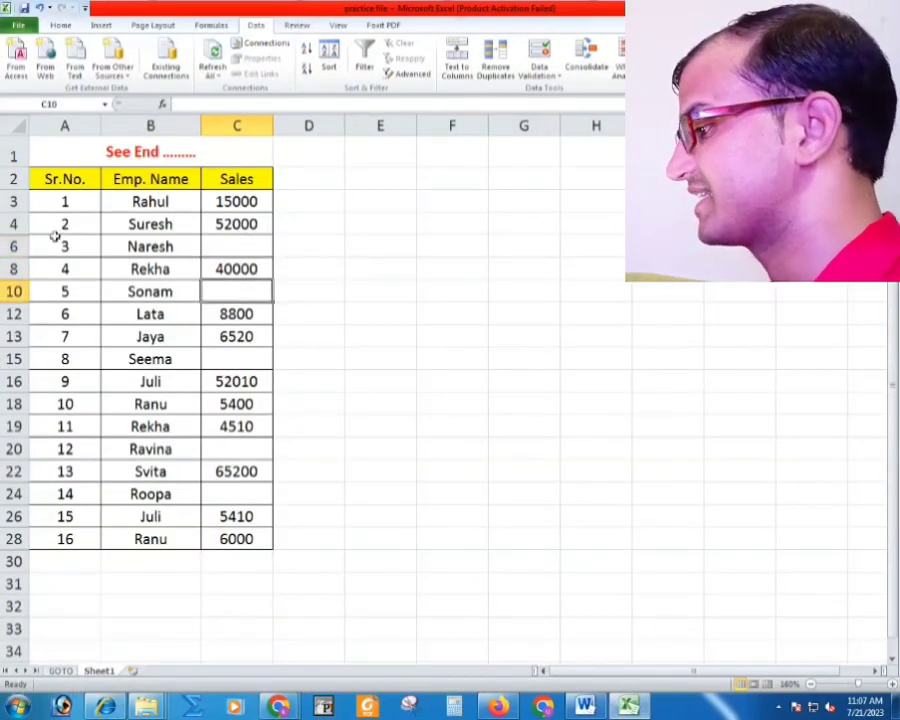
Step: Delete the whole of row 6, which has an empty Sales cell
{"action": "left_click", "coordinate": [6, 248]}
{"action": "right_click", "coordinate": [9, 248]}
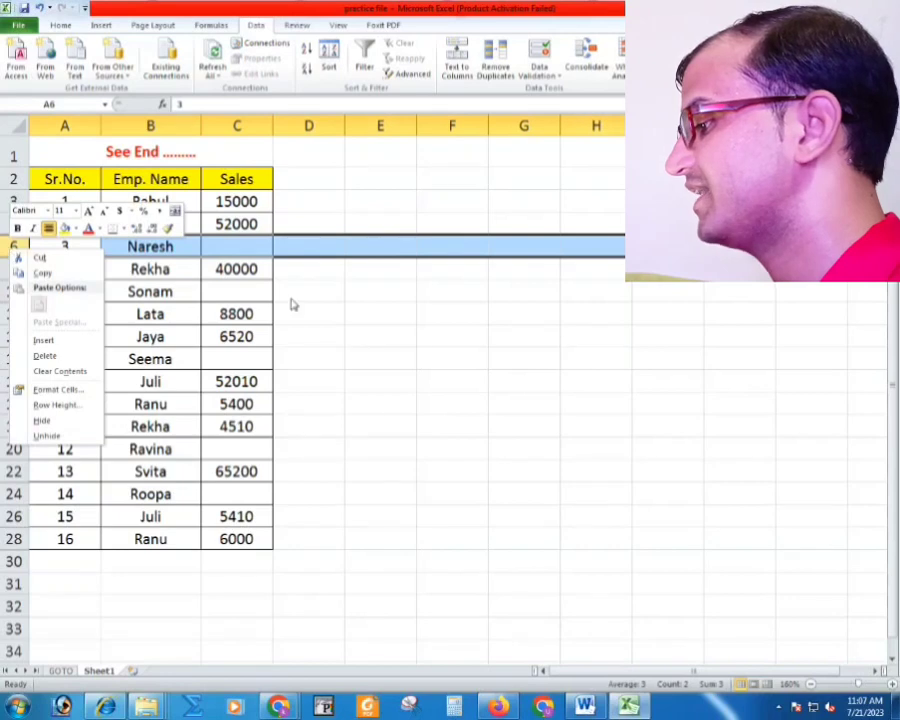
{"action": "left_click", "coordinate": [291, 303]}
{"action": "scroll", "coordinate": [243, 291], "scroll_direction": "up", "scroll_amount": 1}
{"action": "scroll", "coordinate": [243, 291], "scroll_direction": "up", "scroll_amount": 3}
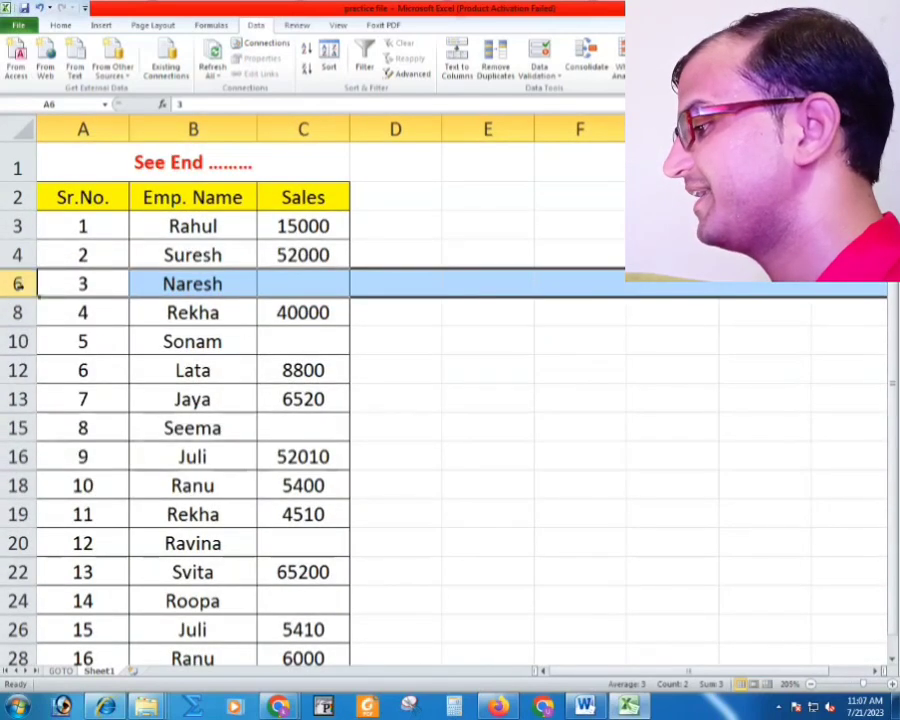
{"action": "right_click", "coordinate": [18, 284]}
{"action": "left_click", "coordinate": [61, 394]}
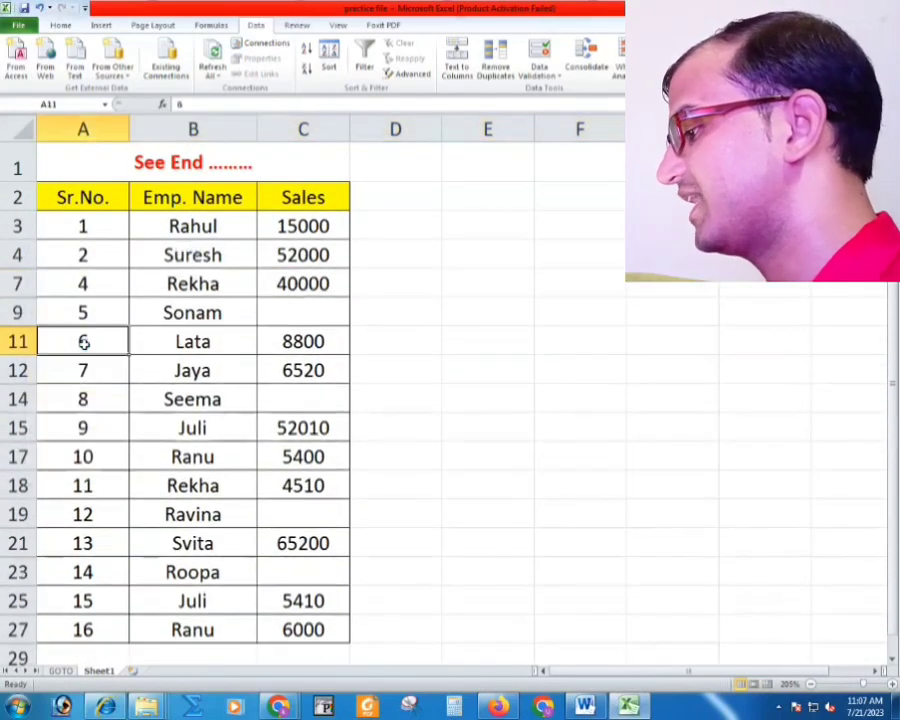
Step: Delete row 9, which also has an empty Sales cell, and undo both row deletions
{"action": "left_click", "coordinate": [16, 312]}
{"action": "right_click", "coordinate": [16, 312]}
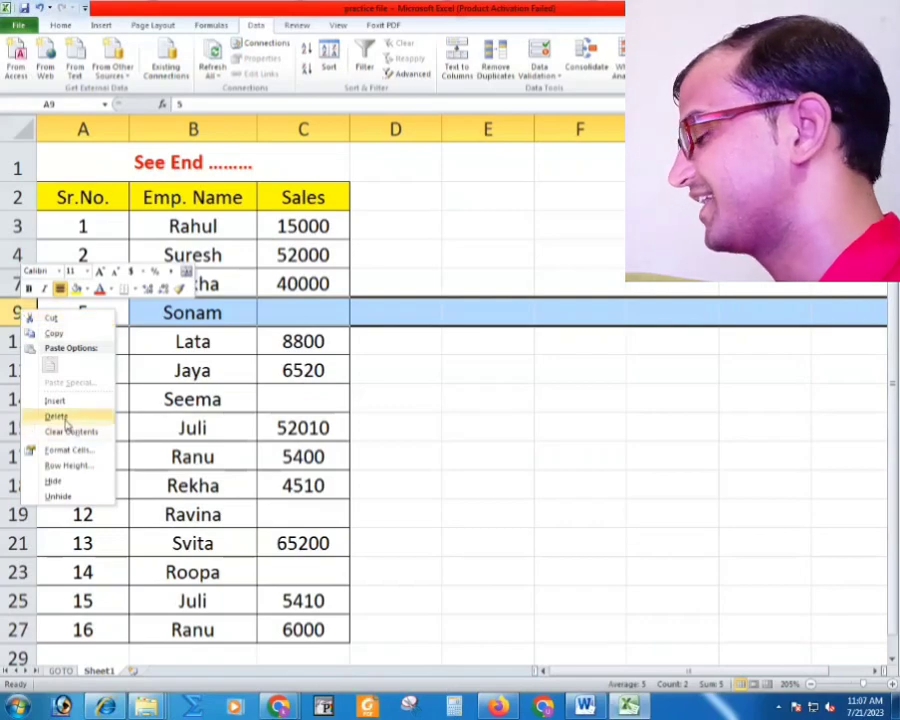
{"action": "left_click", "coordinate": [60, 416]}
{"action": "left_click", "coordinate": [20, 370]}
{"action": "left_click", "coordinate": [20, 427]}
{"action": "left_click", "coordinate": [20, 485]}
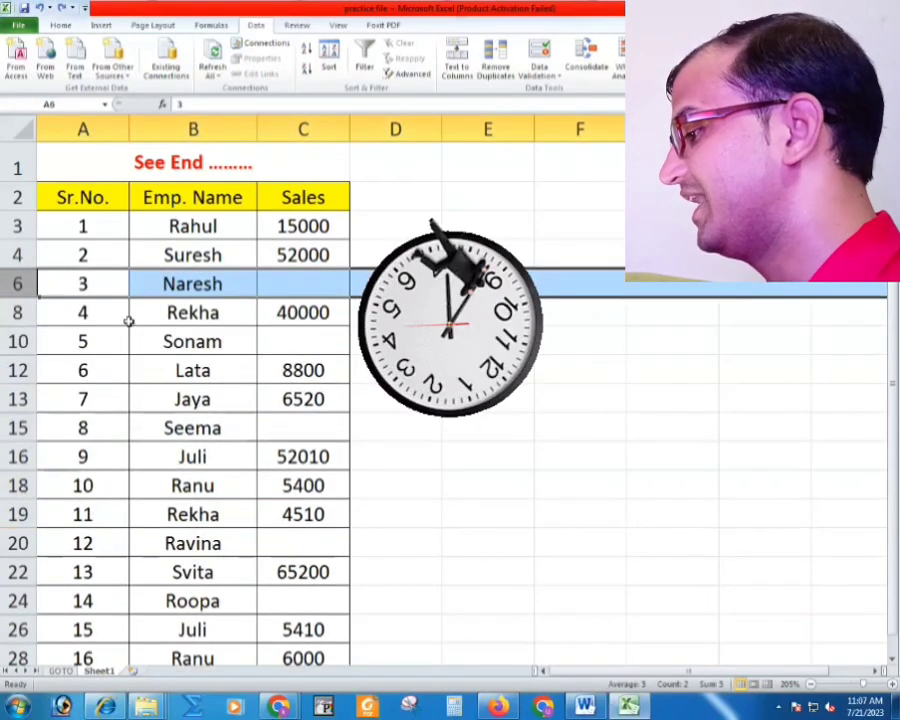
Step: Select the whole sales table on Sheet1 and use Go To Special to select only its blank cells
{"action": "left_click", "coordinate": [98, 283]}
{"action": "key", "text": "ctrl+a"}
{"action": "key", "text": "ctrl+g"}
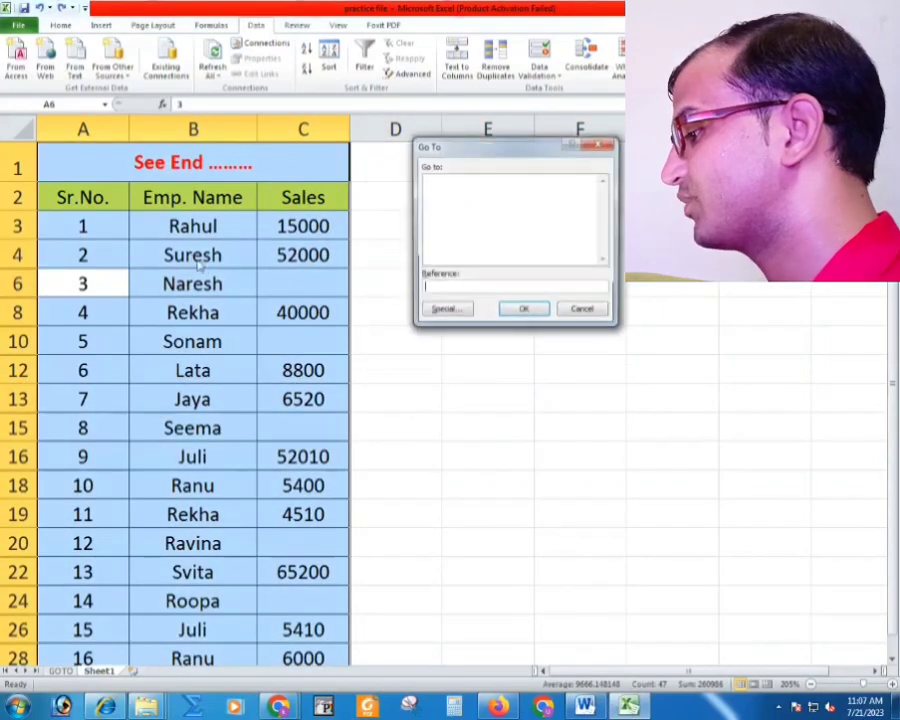
{"action": "left_click", "coordinate": [445, 311]}
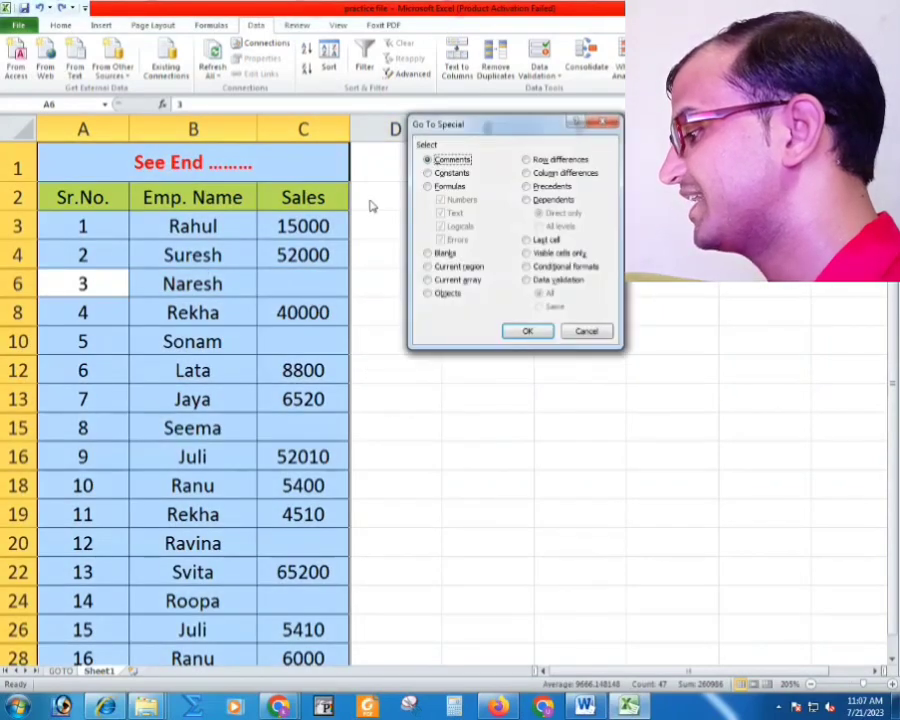
{"action": "left_click", "coordinate": [447, 256]}
{"action": "left_click", "coordinate": [527, 331]}
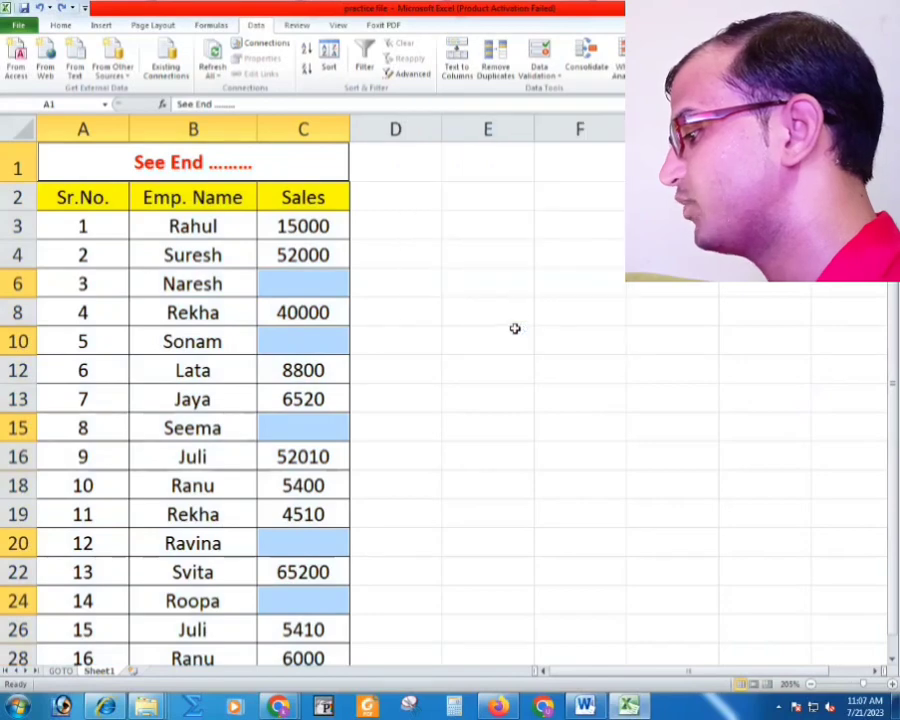
{"action": "scroll", "coordinate": [306, 344], "scroll_direction": "down", "scroll_amount": 2}
{"action": "scroll", "coordinate": [300, 356], "scroll_direction": "up", "scroll_amount": 2}
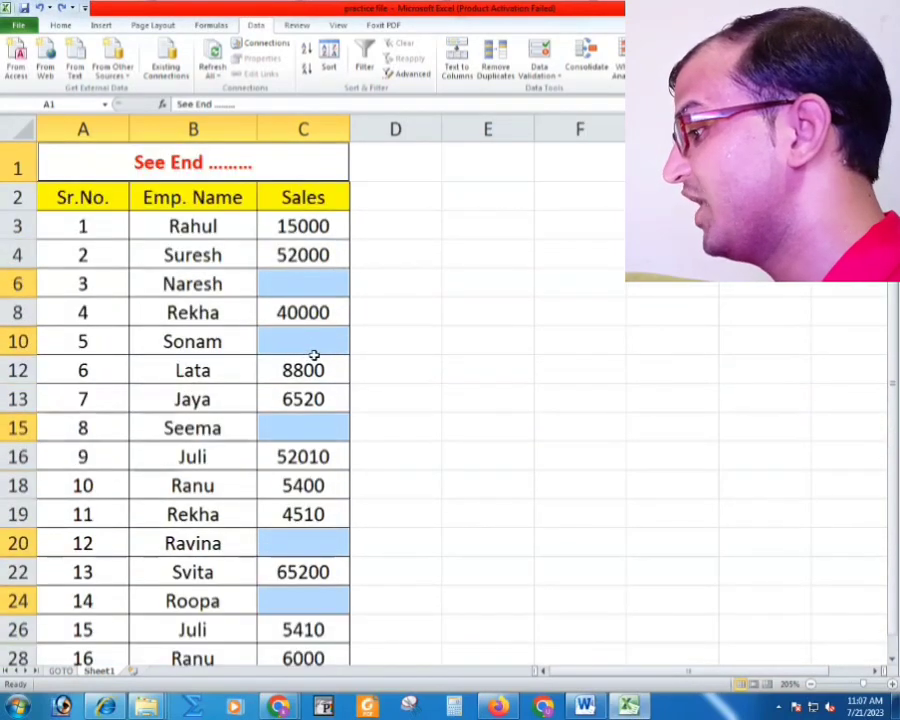
Step: Hide the rows containing the selected blank cells, move through the remaining records to A12, and undo the hiding
{"action": "key", "text": "ctrl+9"}
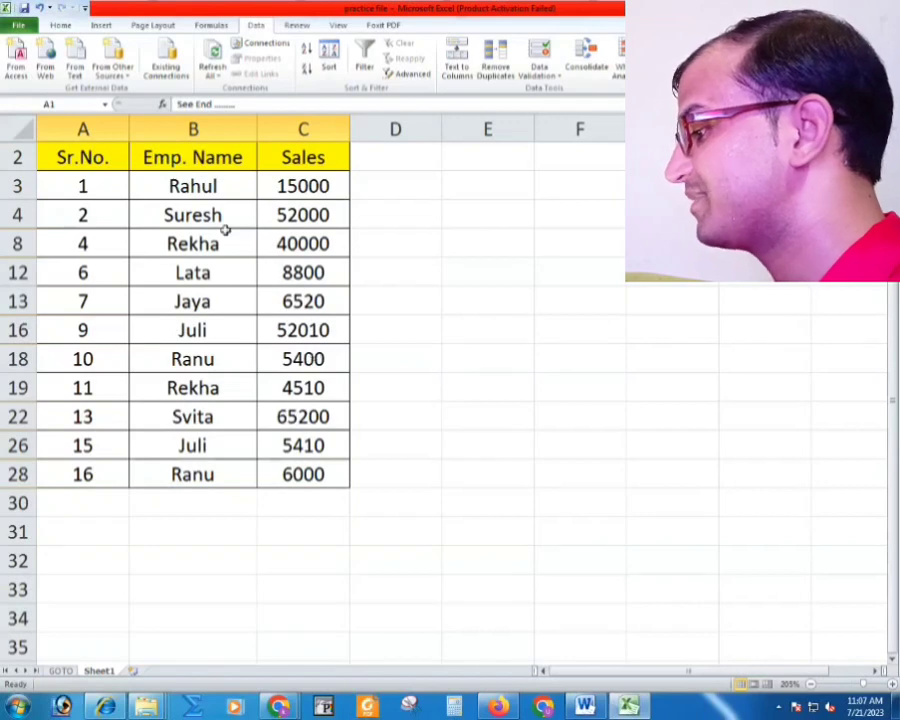
{"action": "key", "text": "Down"}
{"action": "key", "text": "Down"}
{"action": "key", "text": "Down"}
{"action": "key", "text": "Down"}
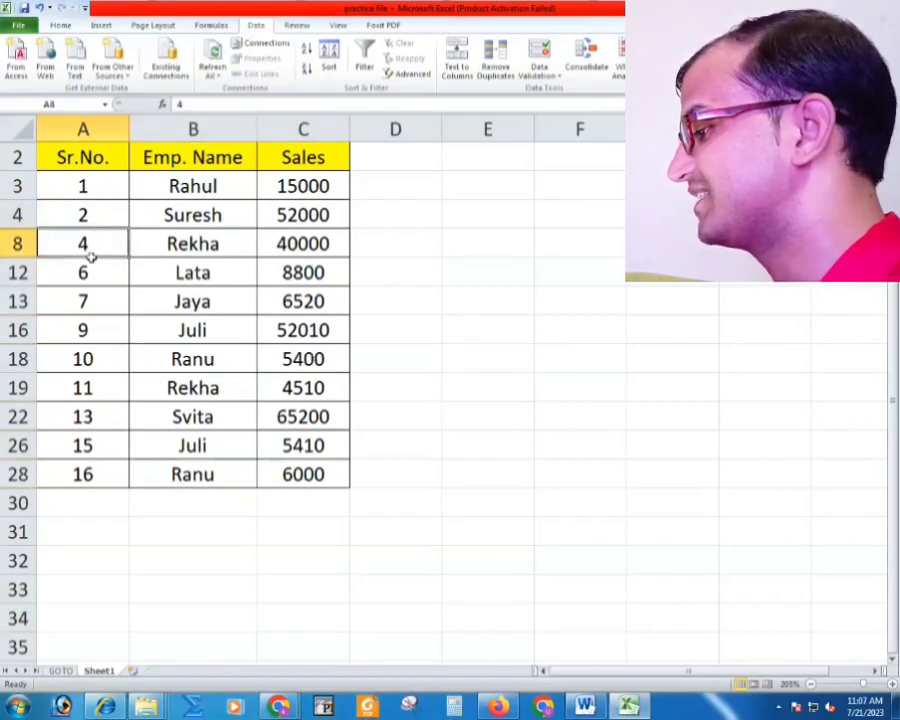
{"action": "key", "text": "Down"}
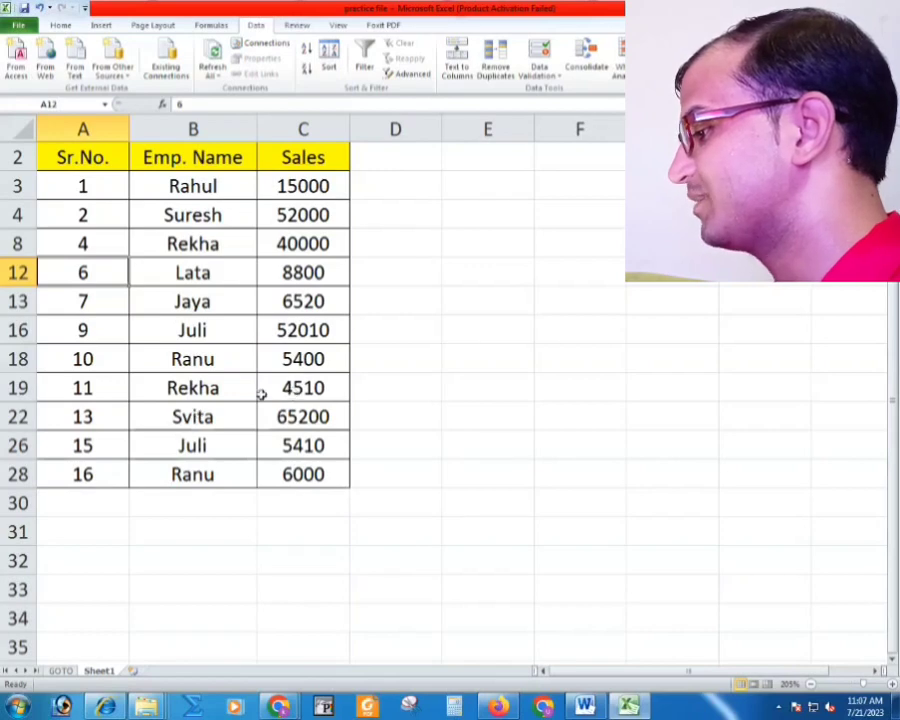
{"action": "key", "text": "ctrl+z"}
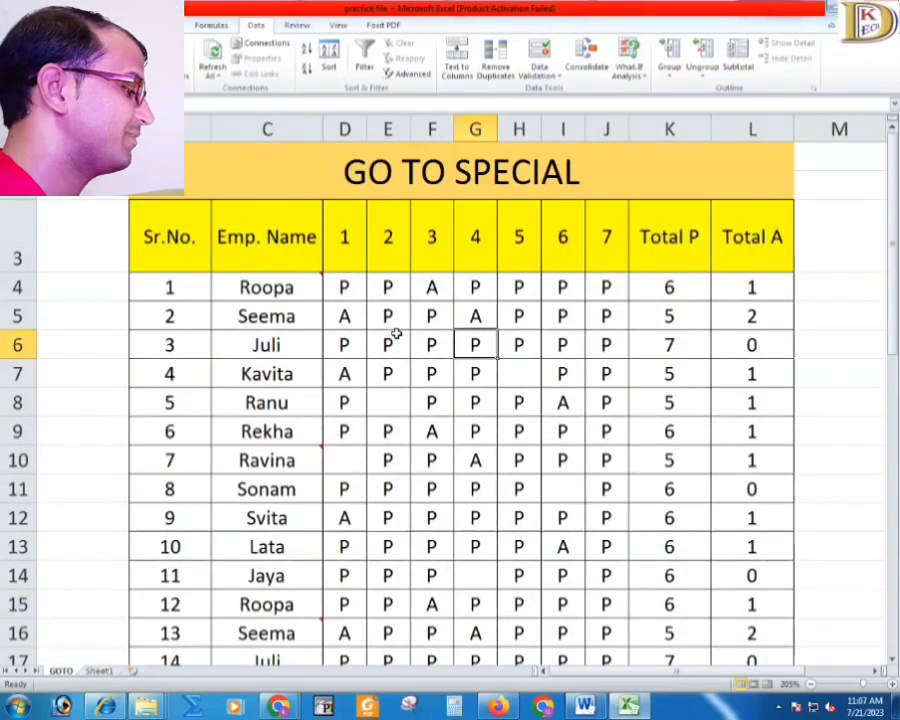
Step: On the GOTO sheet, select the whole attendance table, apply Go To Special with Current region, and check the extent of the selection
{"action": "key", "text": "ctrl+a"}
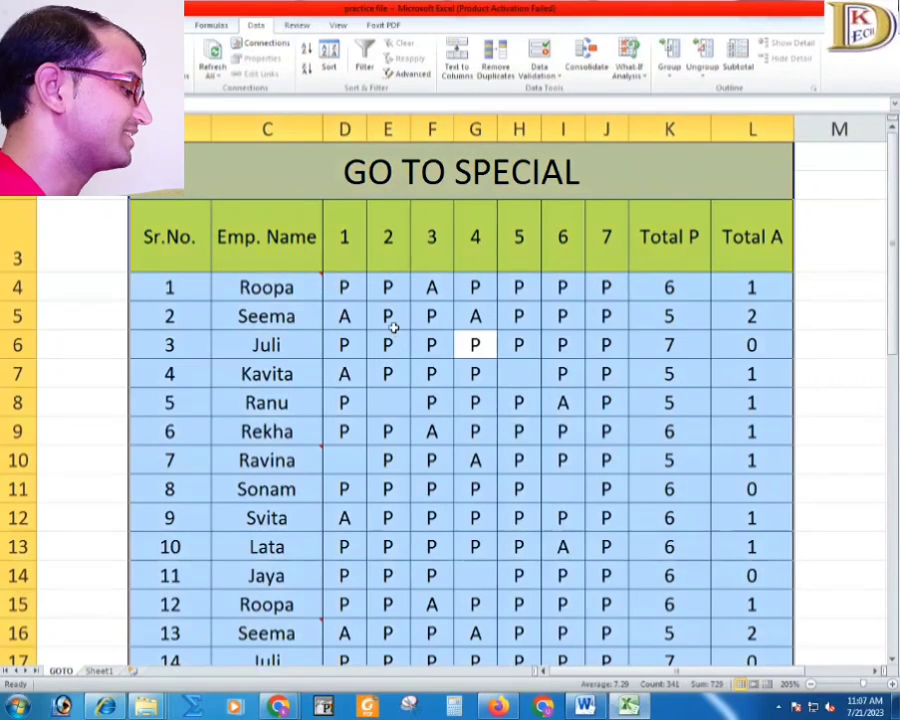
{"action": "key", "text": "ctrl+g"}
{"action": "left_click", "coordinate": [440, 311]}
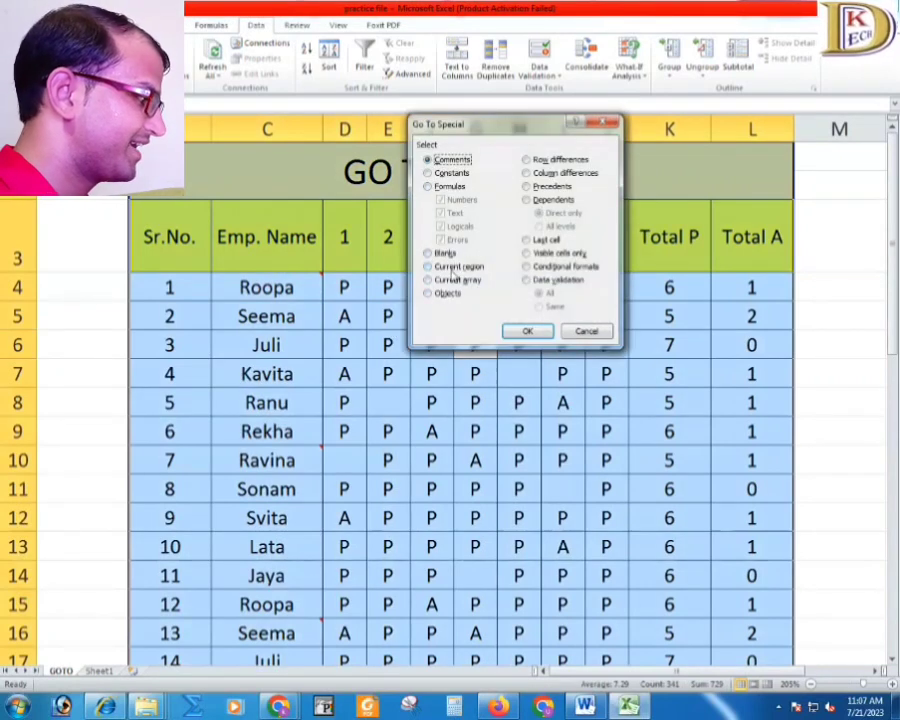
{"action": "left_click", "coordinate": [450, 267]}
{"action": "left_click", "coordinate": [517, 331]}
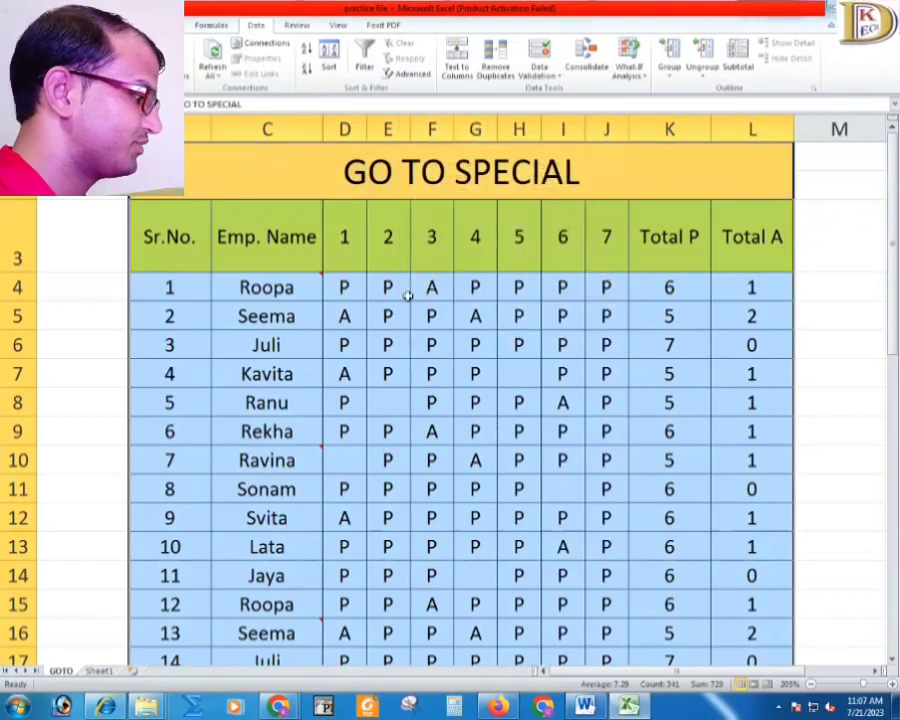
{"action": "scroll", "coordinate": [410, 317], "scroll_direction": "down", "scroll_amount": 8}
{"action": "scroll", "coordinate": [410, 317], "scroll_direction": "up", "scroll_amount": 6}
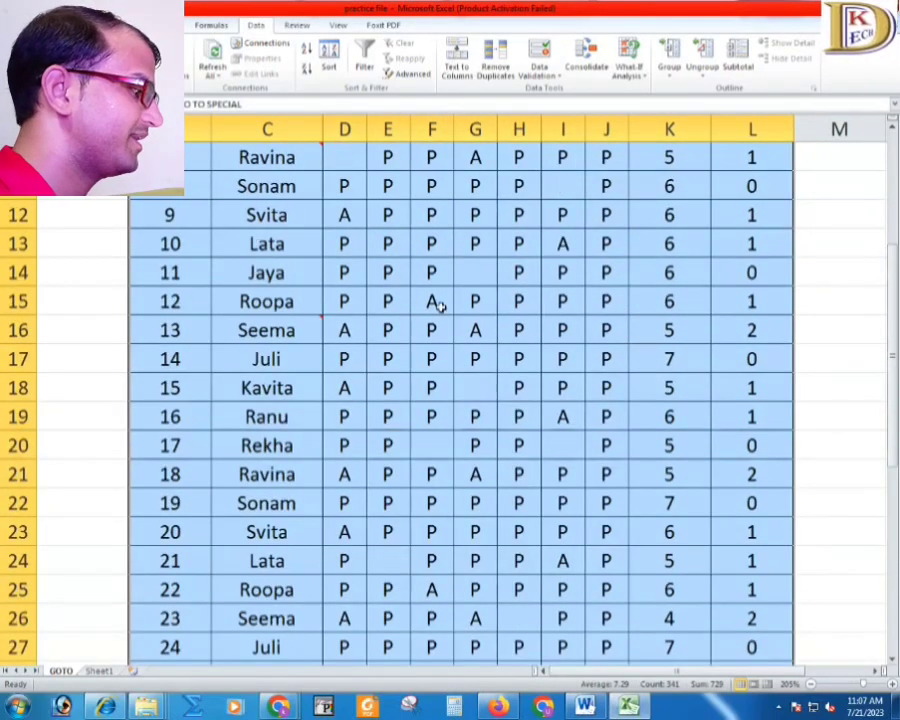
{"action": "scroll", "coordinate": [439, 306], "scroll_direction": "up", "scroll_amount": 3}
Step: Try to select the current array of the attendance table with Go To Special
{"action": "key", "text": "F5"}
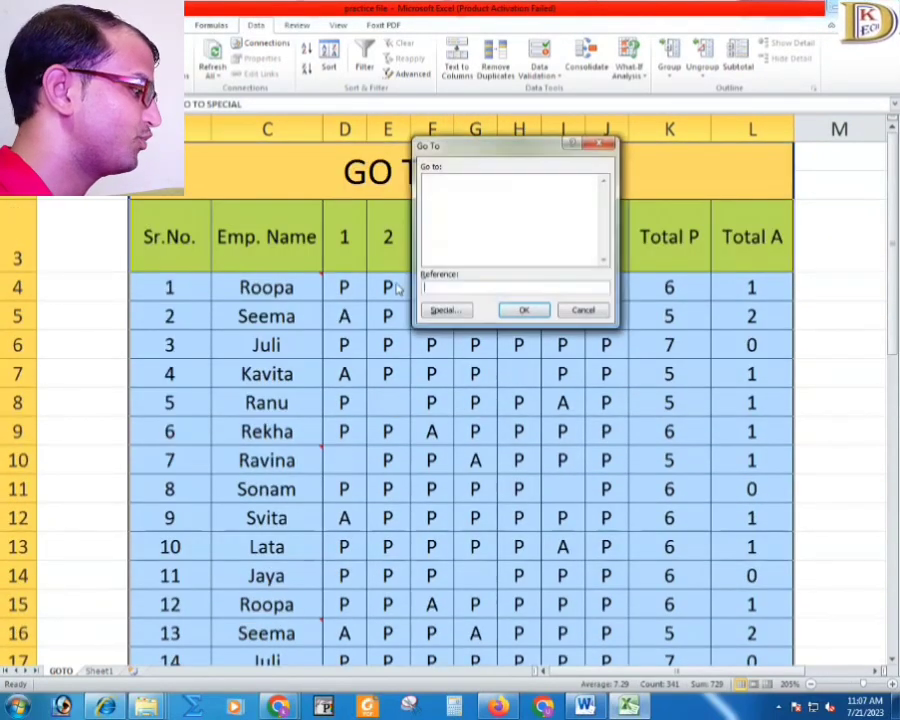
{"action": "left_click", "coordinate": [438, 310]}
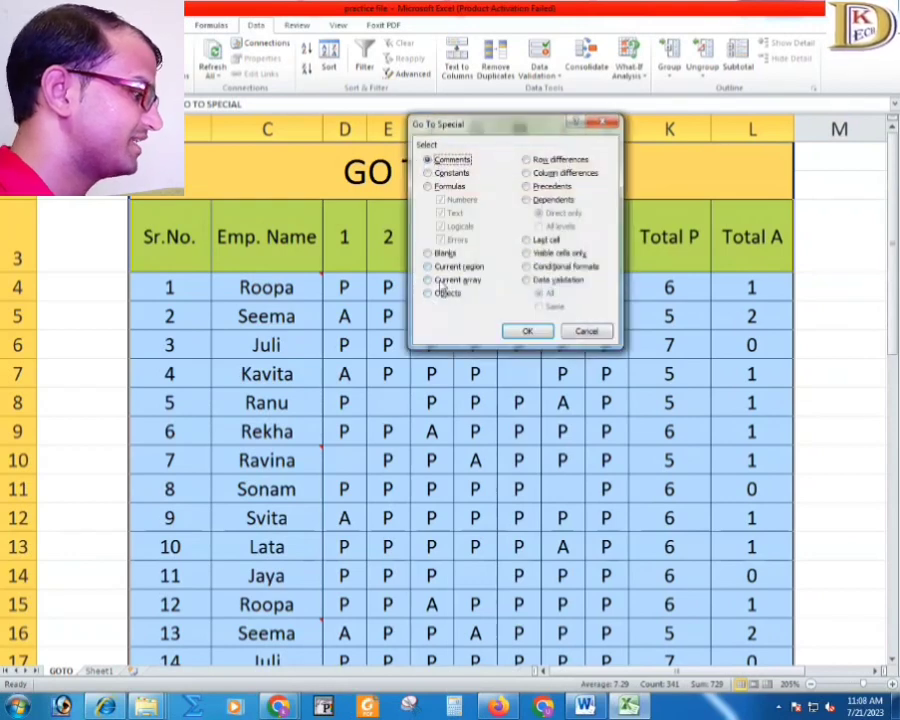
{"action": "left_click", "coordinate": [440, 280]}
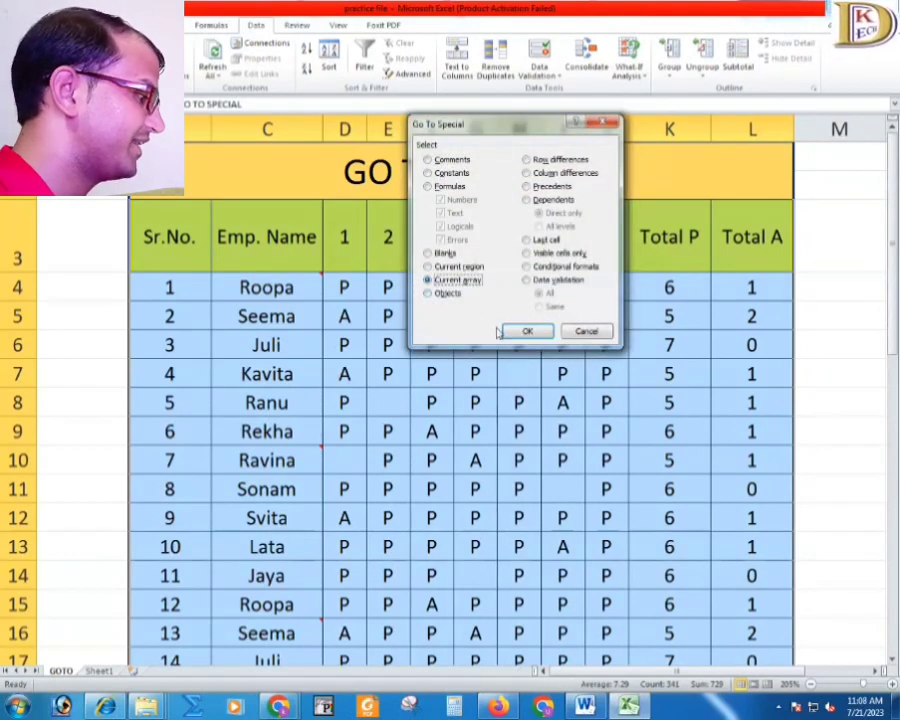
{"action": "left_click", "coordinate": [520, 330]}
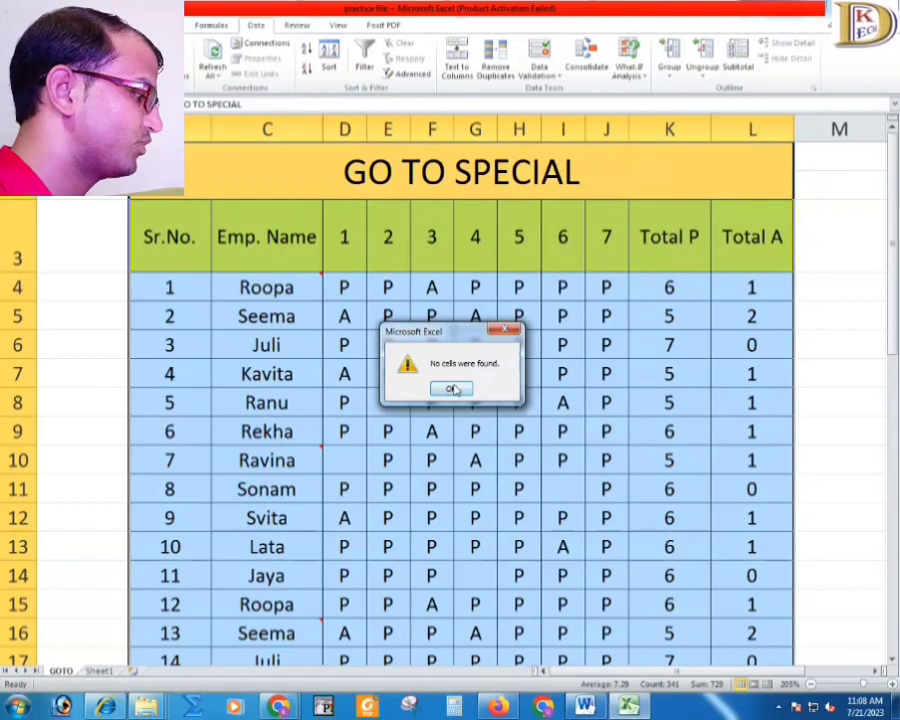
{"action": "left_click", "coordinate": [453, 389]}
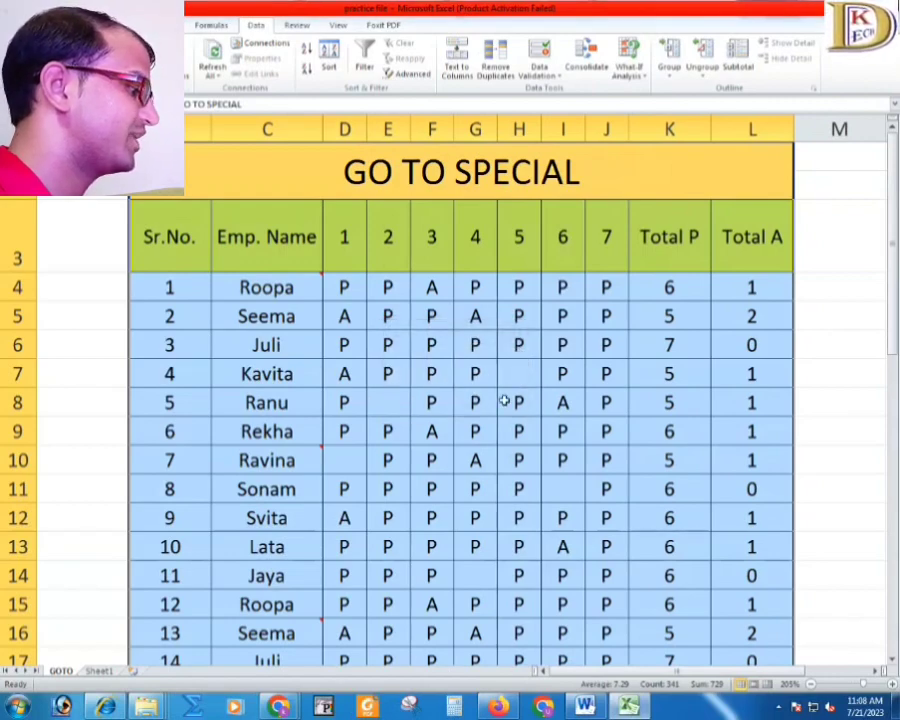
{"action": "scroll", "coordinate": [482, 386], "scroll_direction": "down", "scroll_amount": 5}
{"action": "scroll", "coordinate": [472, 386], "scroll_direction": "up", "scroll_amount": 4}
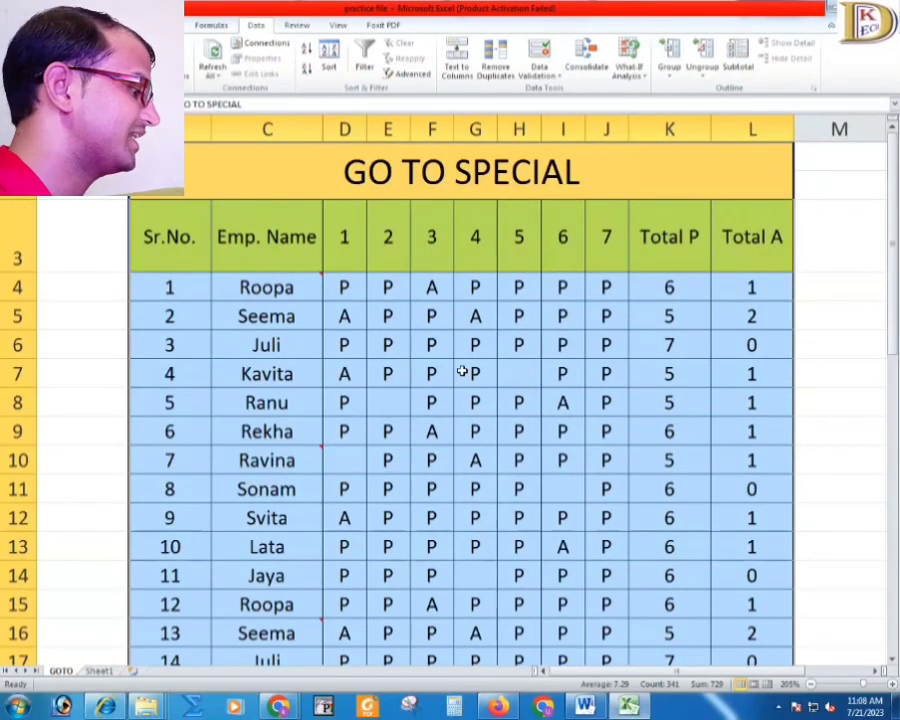
Step: Use Go To Special with Objects to select the picture below the attendance table
{"action": "key", "text": "ctrl+g"}
{"action": "left_click", "coordinate": [438, 308]}
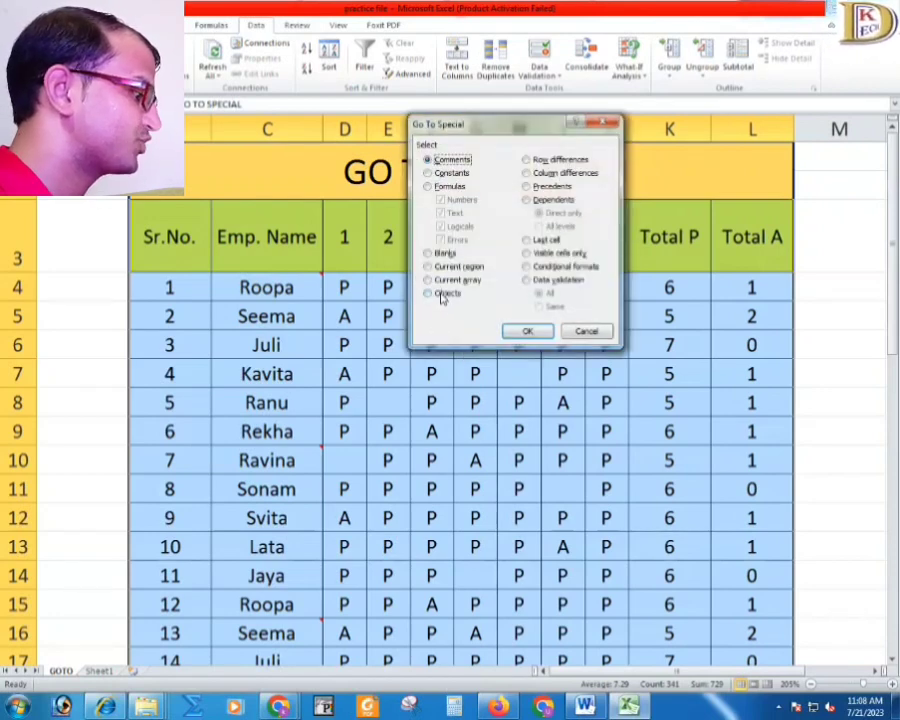
{"action": "left_click", "coordinate": [426, 296]}
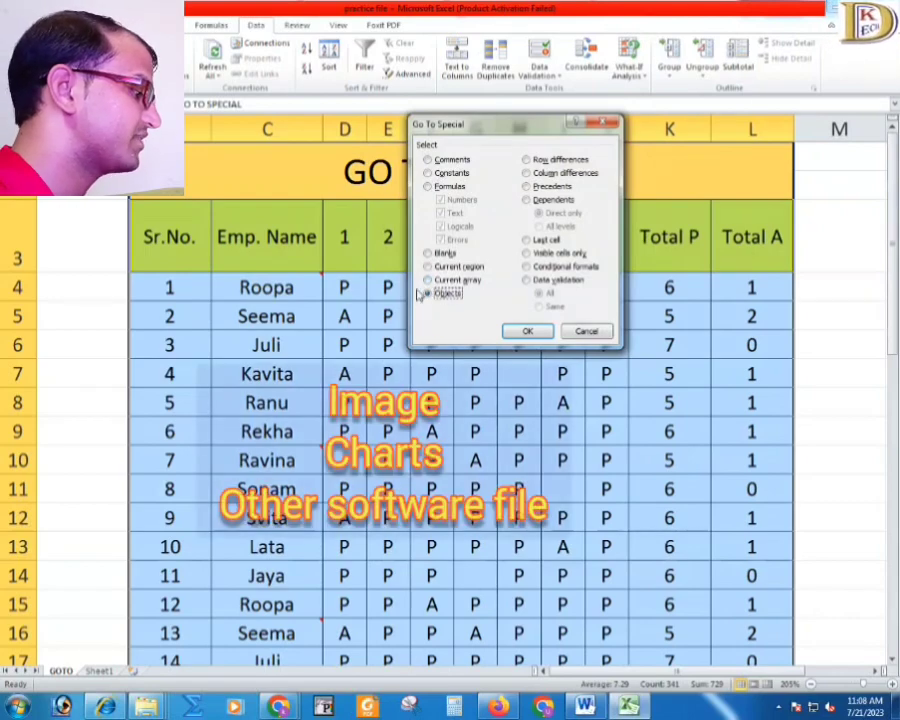
{"action": "left_click", "coordinate": [527, 331]}
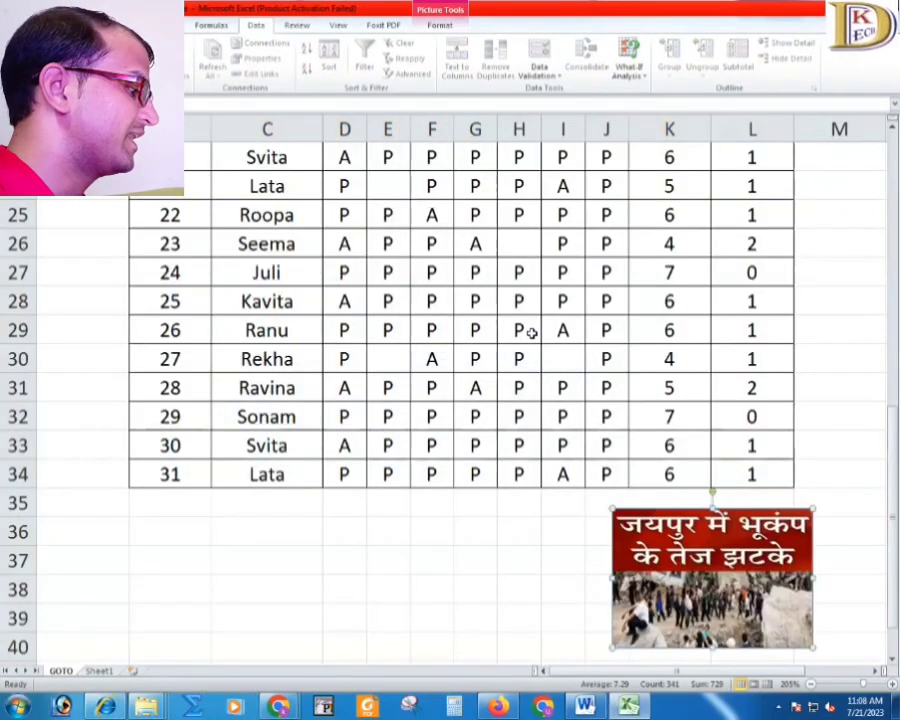
{"action": "scroll", "coordinate": [533, 335], "scroll_direction": "down", "scroll_amount": 2}
{"action": "scroll", "coordinate": [534, 337], "scroll_direction": "down", "scroll_amount": 1}
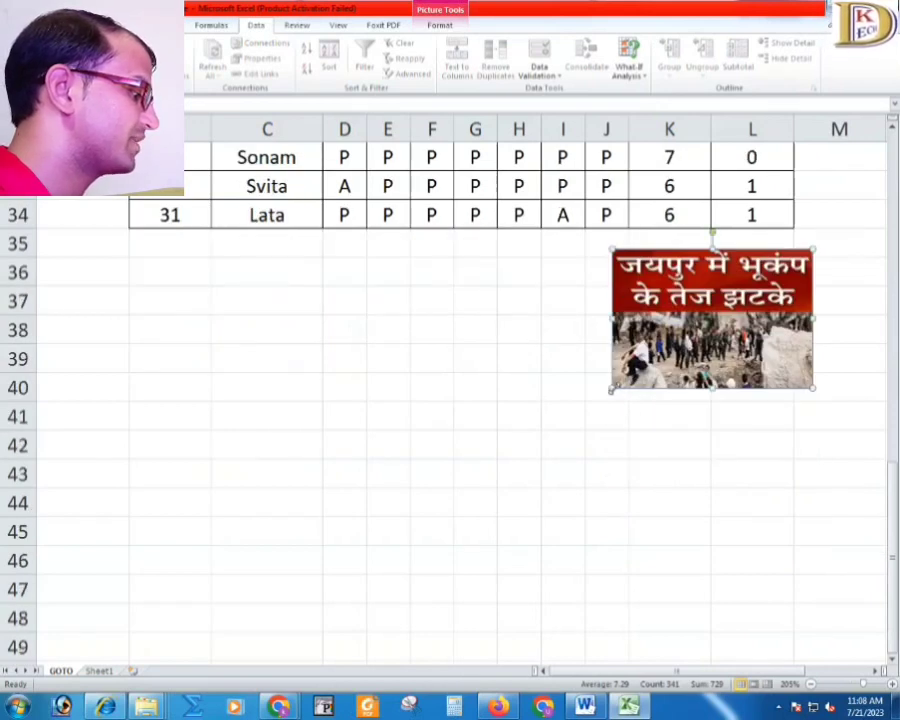
Step: Enlarge the selected picture from its lower-left corner so it extends to the left edge of column H and down to row 43
{"action": "left_click_drag", "start_coordinate": [611, 389], "coordinate": [452, 483]}
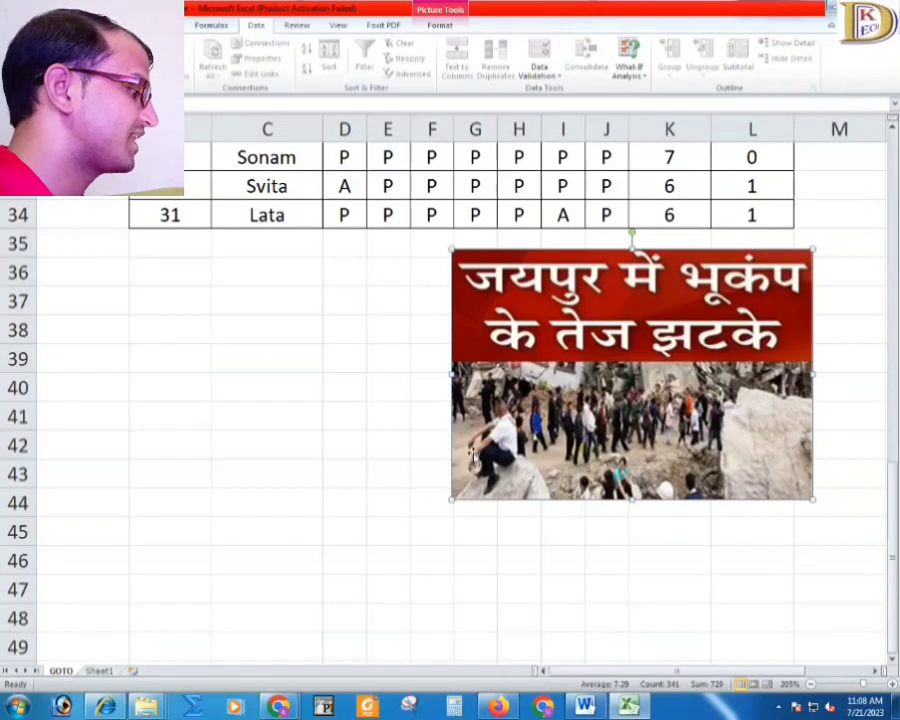
{"action": "left_click_drag", "start_coordinate": [468, 460], "coordinate": [496, 468]}
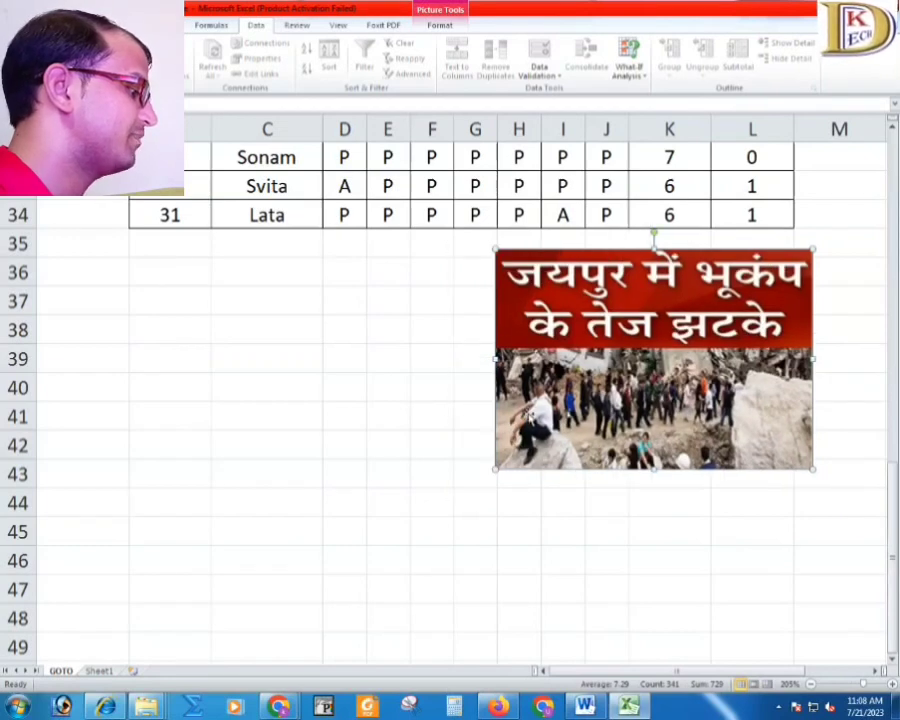
{"action": "scroll", "coordinate": [516, 352], "scroll_direction": "up", "scroll_amount": 10}
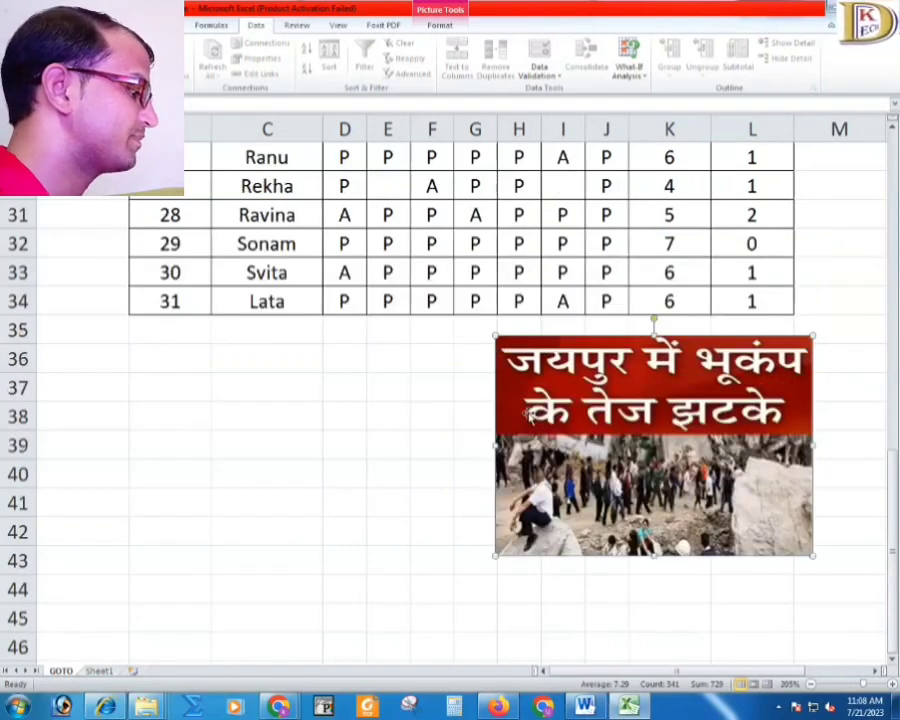
Step: Deselect the picture, select rows 6 and 7 of the attendance table, and apply Go To Special with Row differences
{"action": "key", "text": "Escape"}
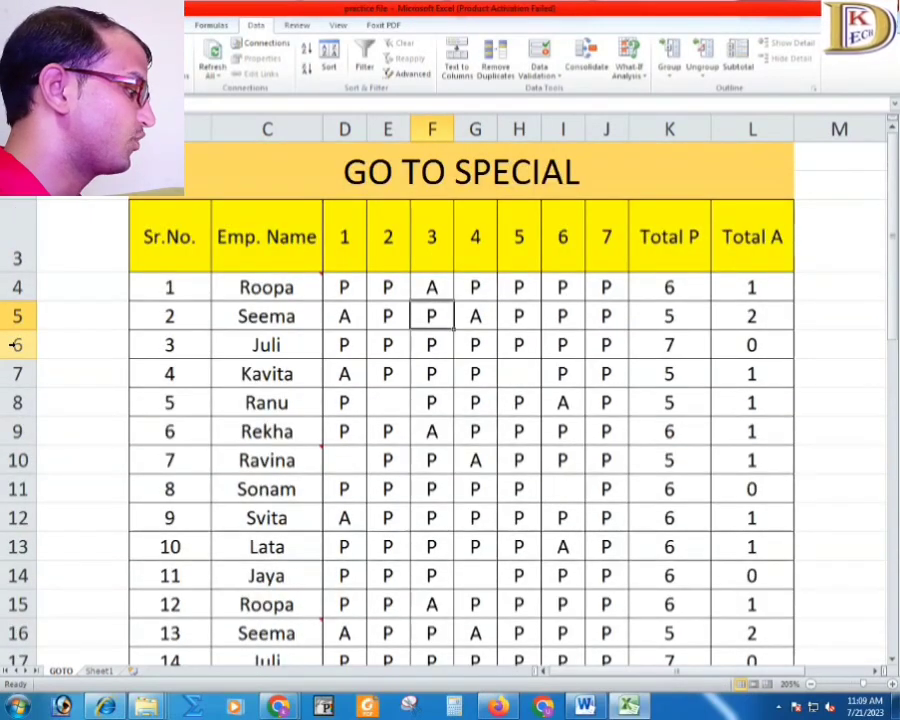
{"action": "left_click", "coordinate": [14, 344]}
{"action": "left_click_drag", "start_coordinate": [12, 344], "coordinate": [14, 368]}
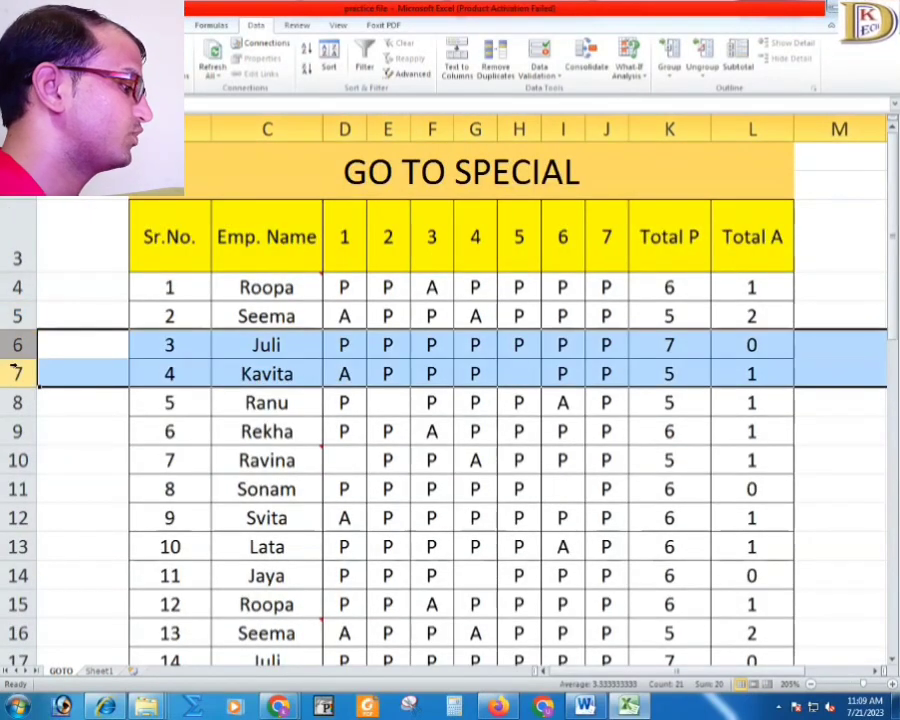
{"action": "key", "text": "F5"}
{"action": "left_click", "coordinate": [444, 311]}
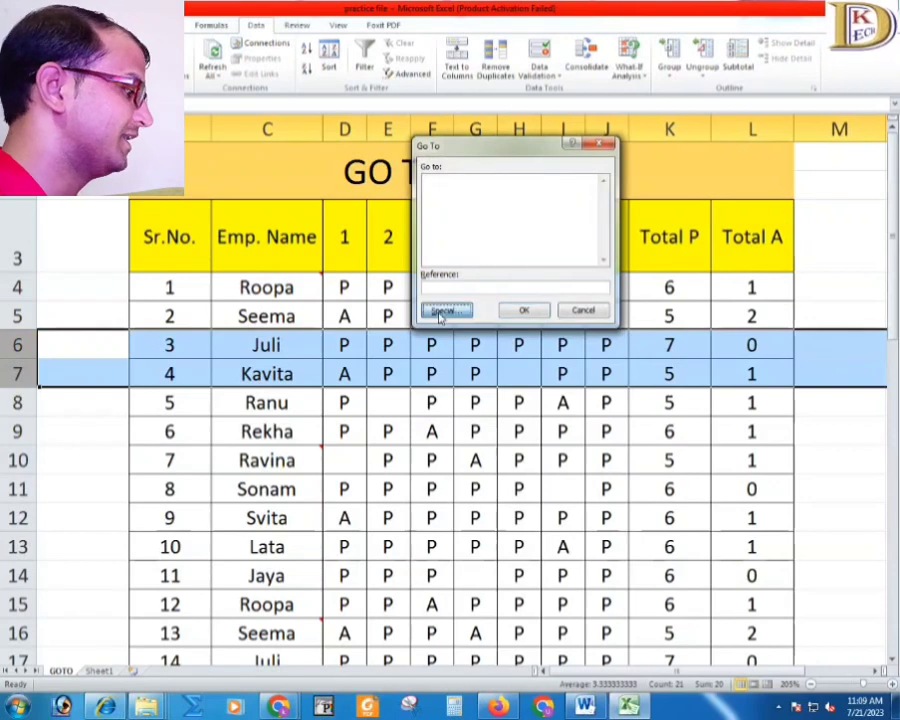
{"action": "left_click", "coordinate": [548, 162]}
{"action": "left_click", "coordinate": [527, 330]}
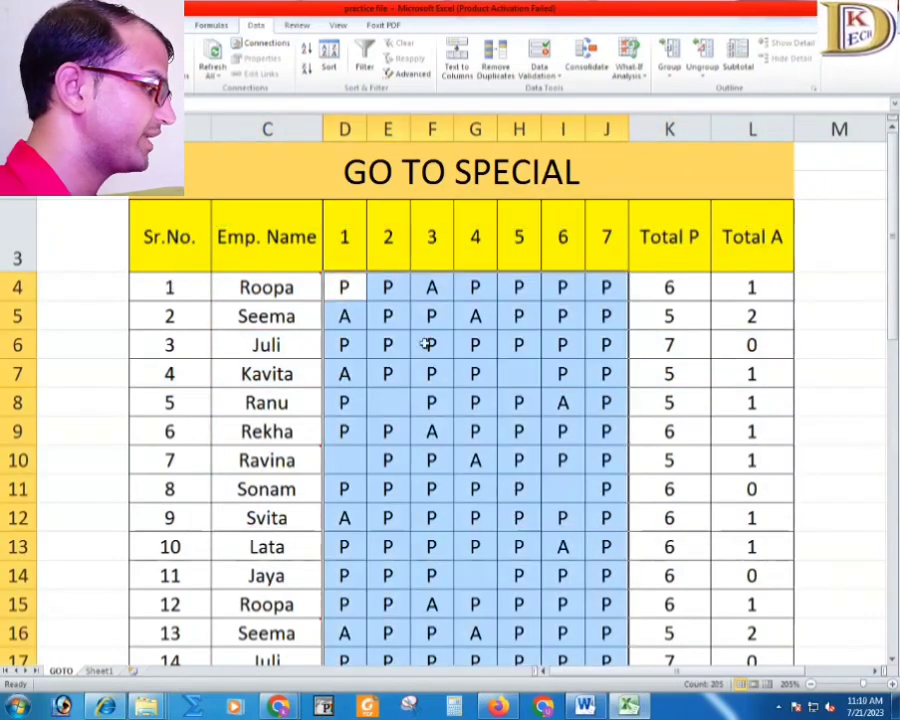
Step: Select the whole attendance table, apply Go To Special with Dependents set to Direct only, and check the extent of the selection
{"action": "left_click", "coordinate": [431, 337]}
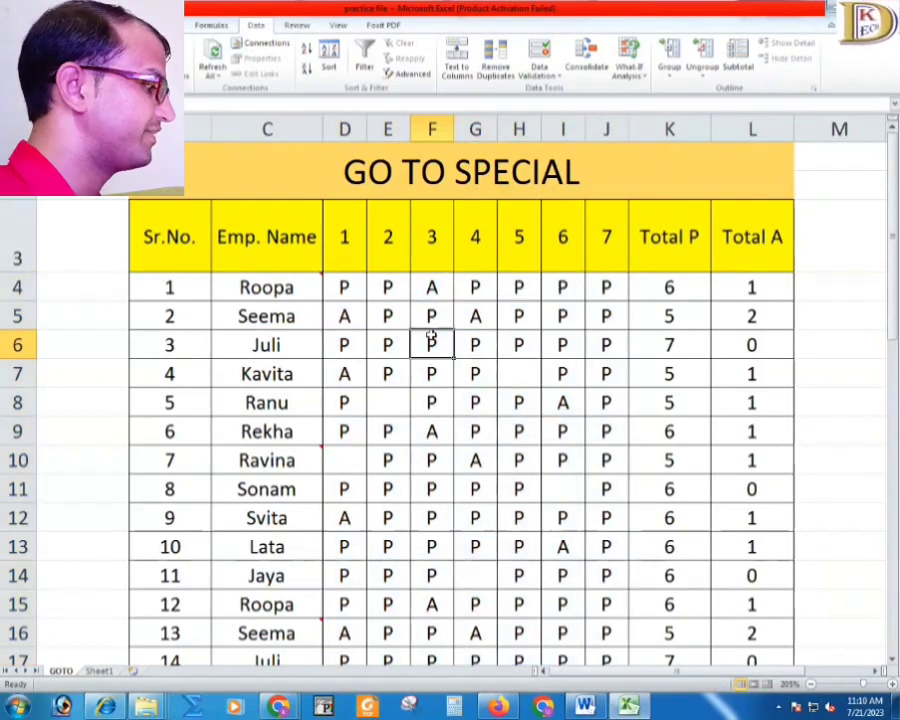
{"action": "key", "text": "ctrl+a"}
{"action": "key", "text": "ctrl+g"}
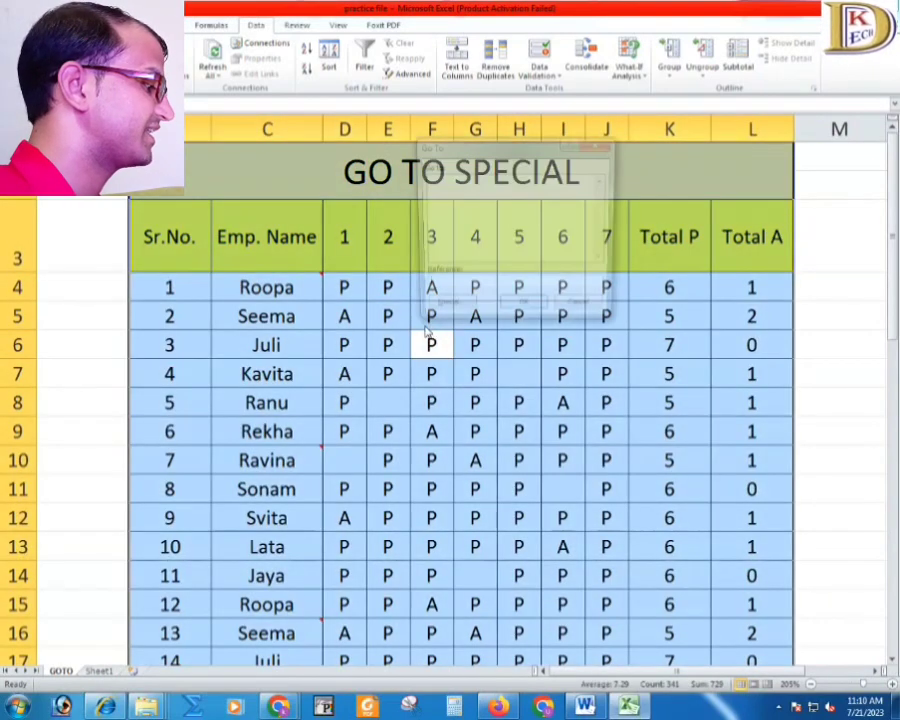
{"action": "left_click", "coordinate": [440, 310]}
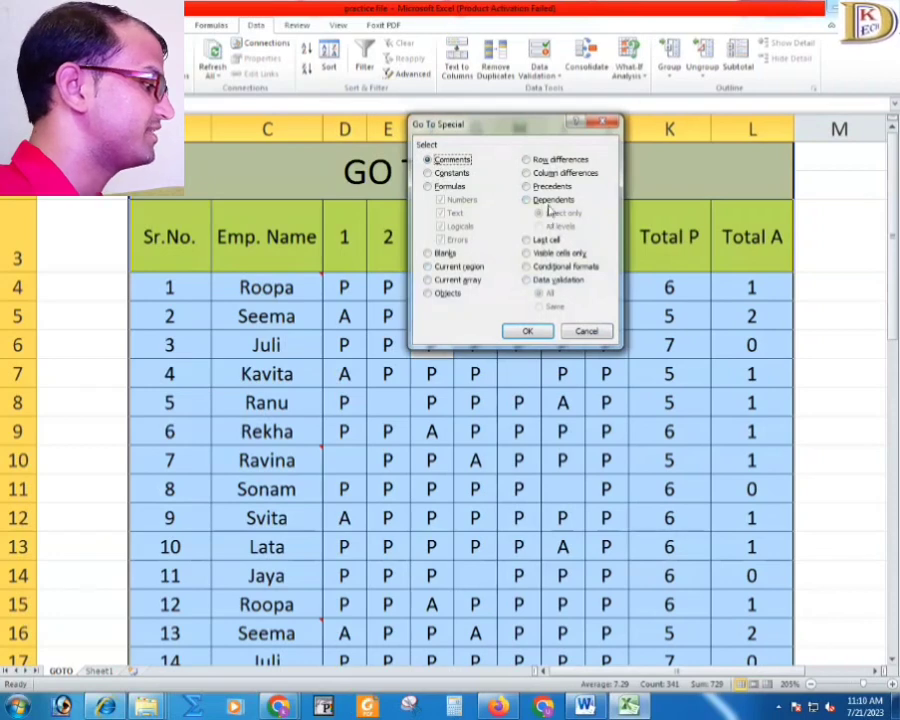
{"action": "left_click", "coordinate": [548, 203]}
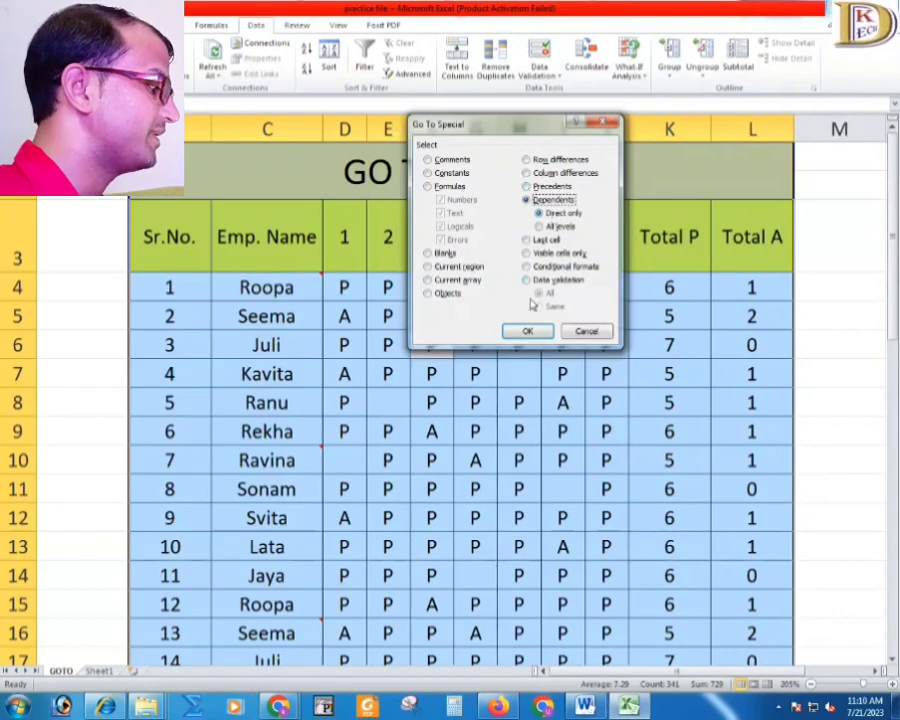
{"action": "left_click", "coordinate": [530, 333]}
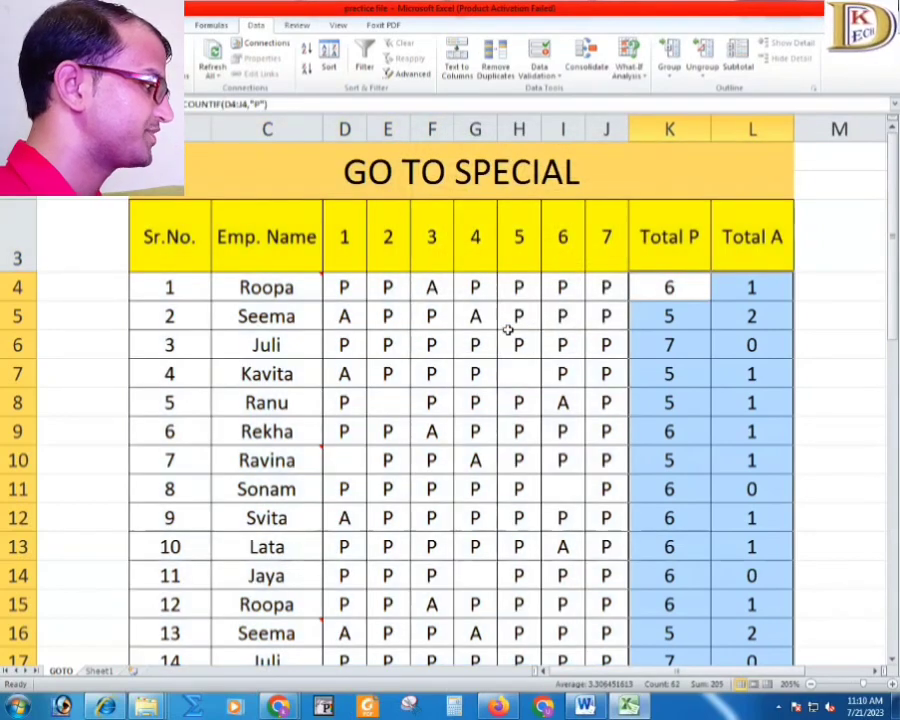
{"action": "scroll", "coordinate": [697, 241], "scroll_direction": "down", "scroll_amount": 5}
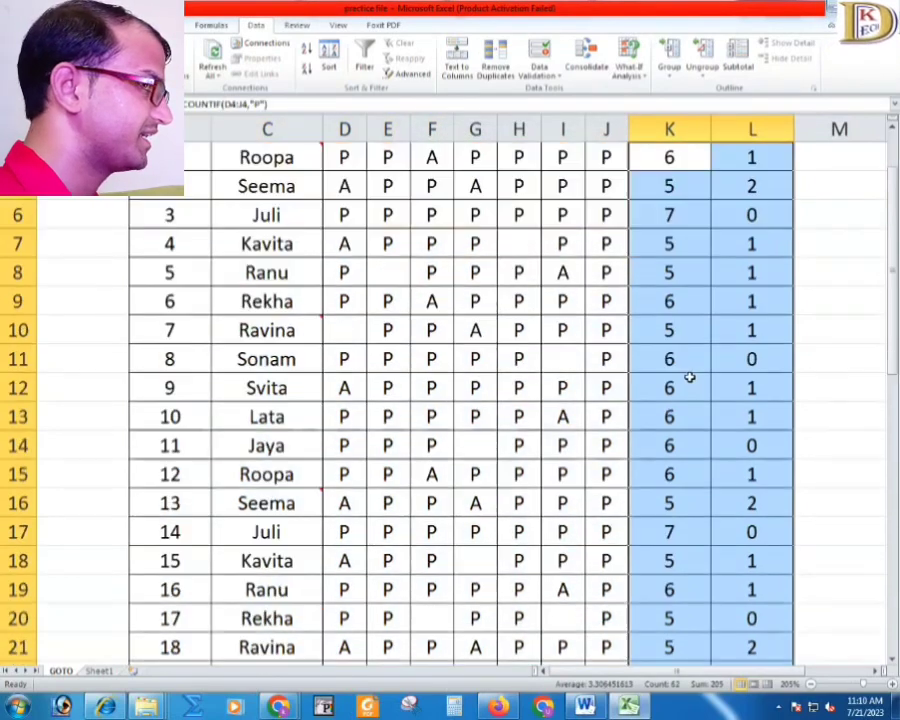
{"action": "scroll", "coordinate": [691, 379], "scroll_direction": "up", "scroll_amount": 5}
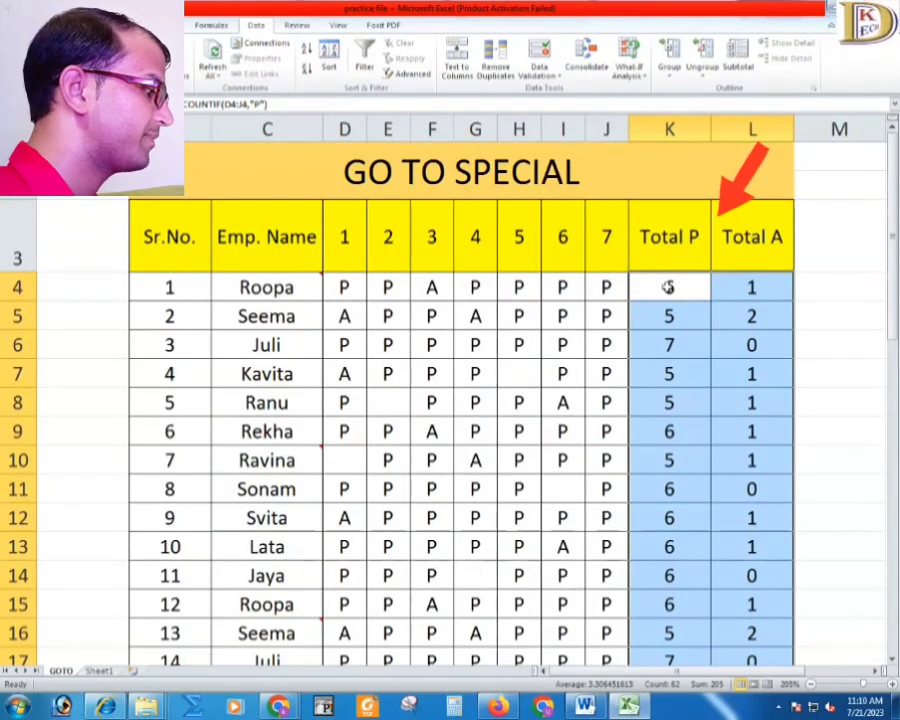
Step: Examine the COUNTIF formula behind the first Total P value in cell K4
{"action": "left_click", "coordinate": [668, 287]}
{"action": "double_click", "coordinate": [668, 287]}
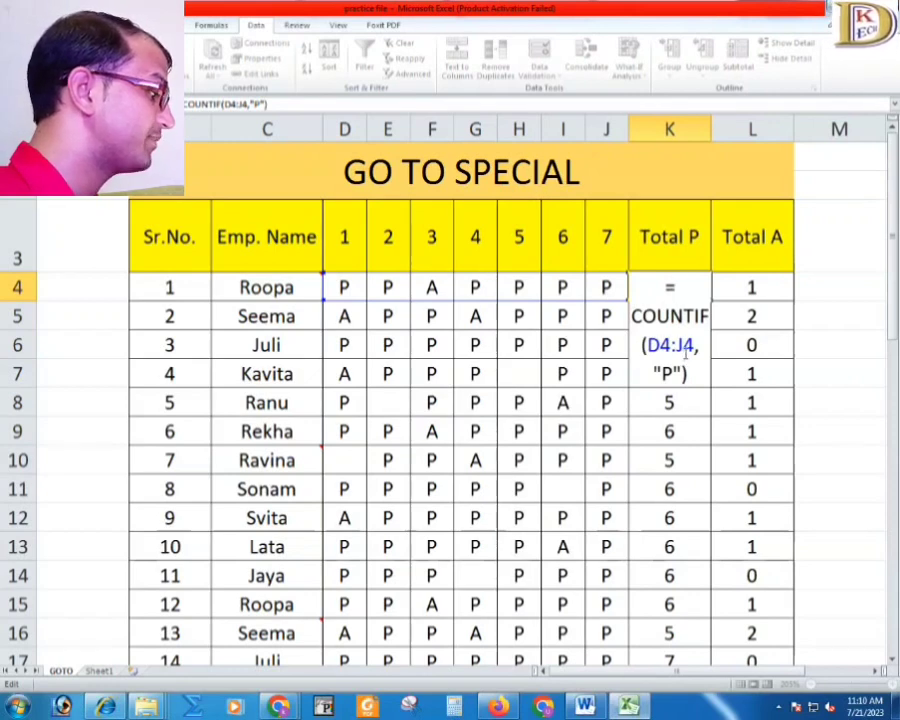
{"action": "key", "text": "Return"}
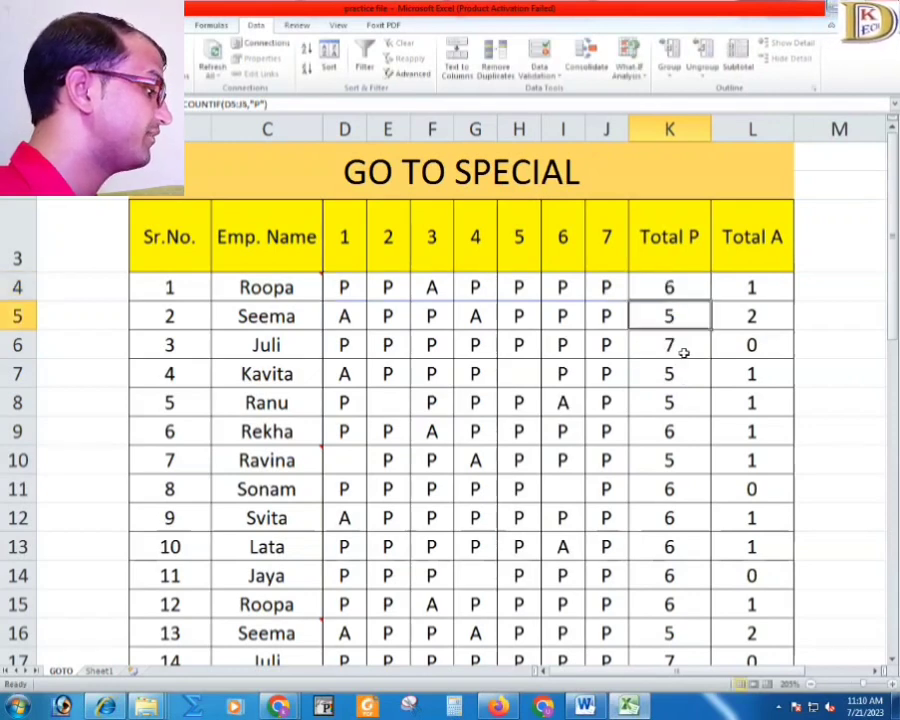
Step: Change the day 4 attendance entry in cell G4 to A and check the Total P cell in the same row
{"action": "left_click", "coordinate": [481, 289]}
{"action": "type", "text": "A"}
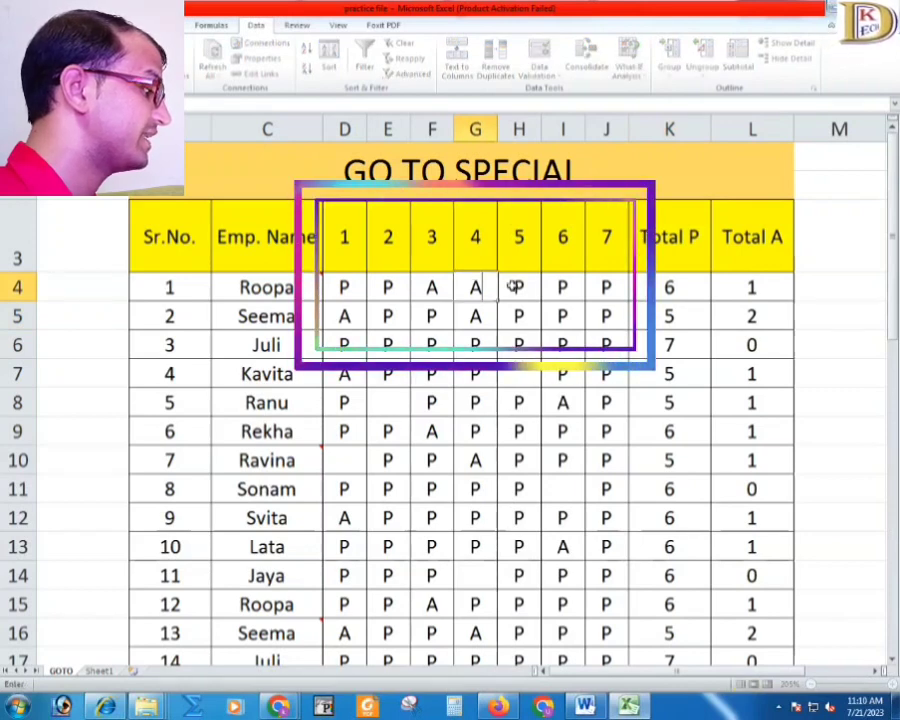
{"action": "key", "text": "Return"}
{"action": "key", "text": "Up"}
{"action": "key", "text": "Right"}
{"action": "key", "text": "Right"}
{"action": "key", "text": "Right"}
{"action": "key", "text": "Right"}
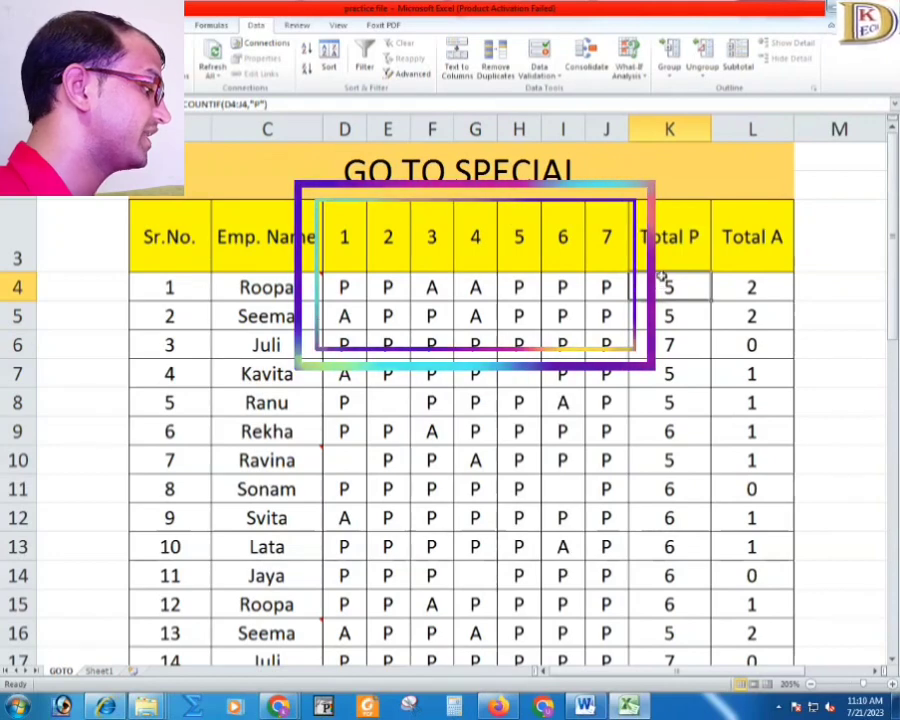
Step: Reselect the whole attendance table and apply Go To Special with direct Dependents again
{"action": "key", "text": "ctrl+a"}
{"action": "key", "text": "F5"}
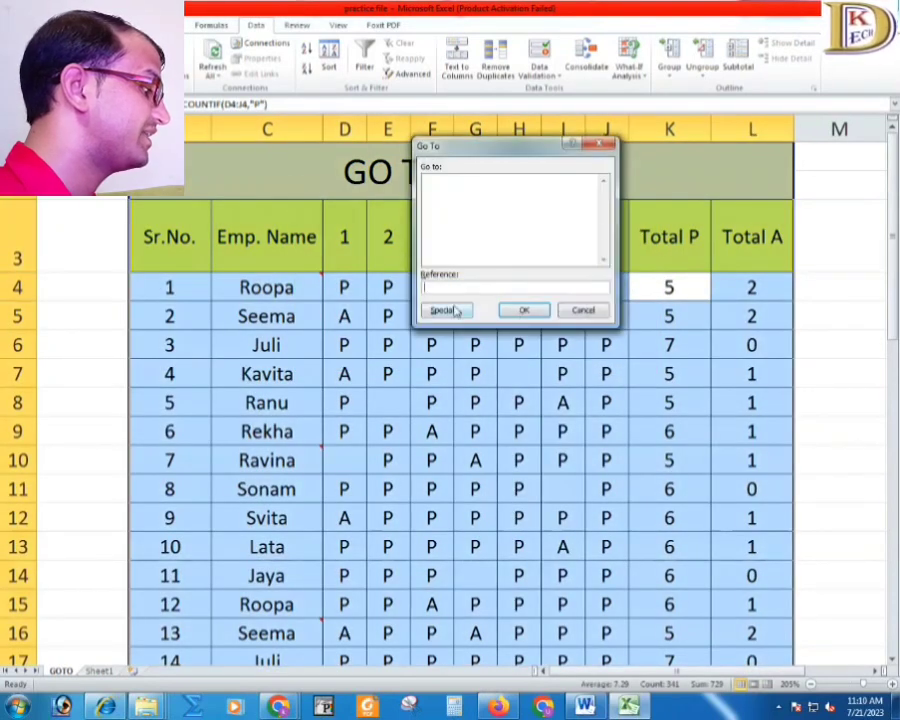
{"action": "left_click", "coordinate": [444, 310]}
{"action": "left_click", "coordinate": [530, 199]}
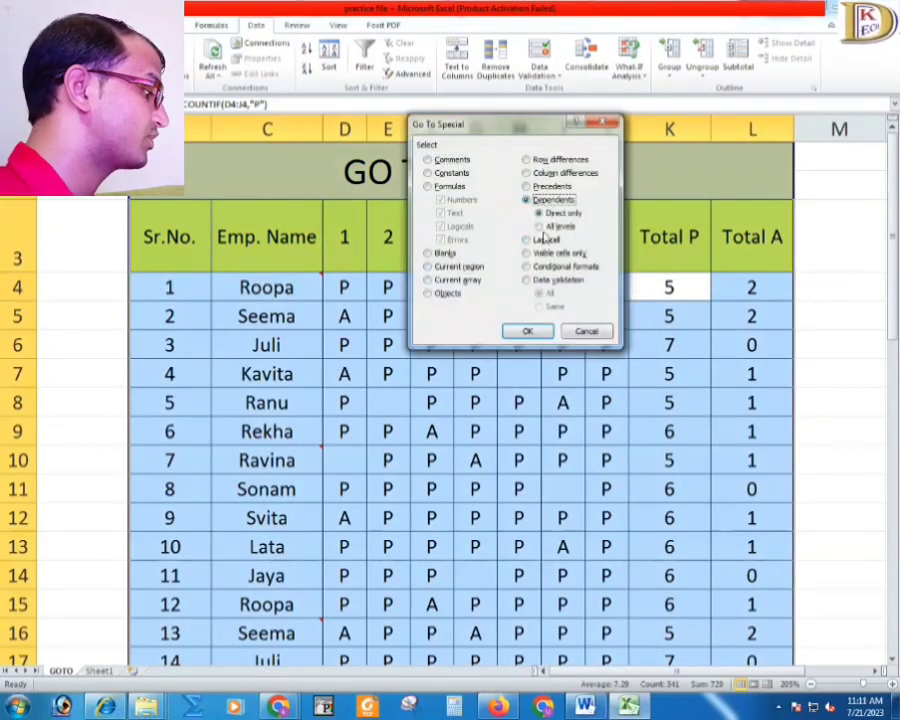
{"action": "left_click", "coordinate": [527, 331]}
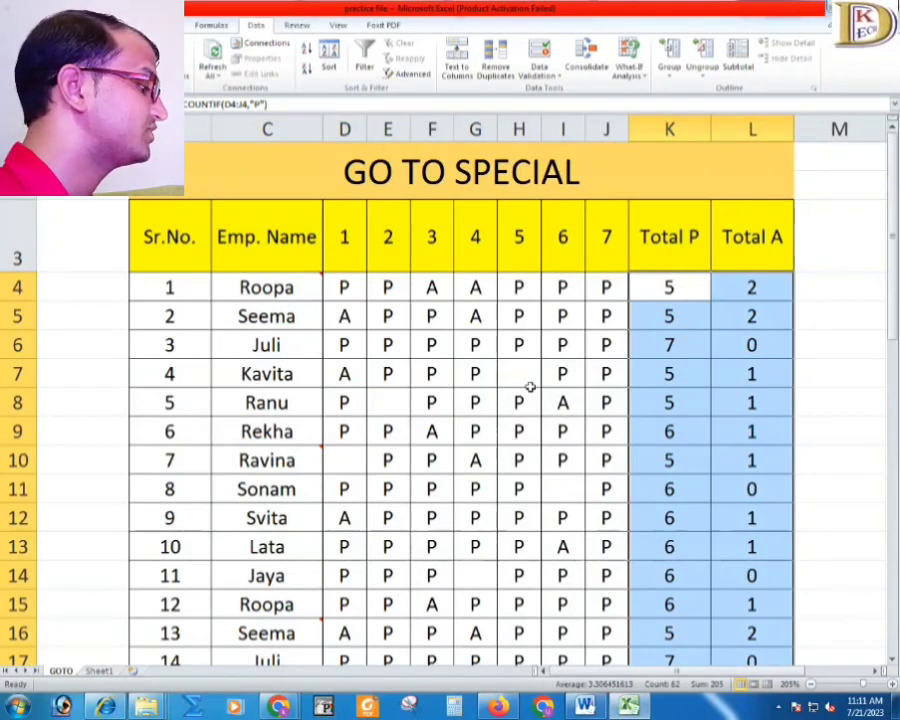
Step: From cell D5, select the whole attendance table, go to its last cell with Go To Special, and check where it lies
{"action": "left_click", "coordinate": [605, 315]}
{"action": "left_click", "coordinate": [341, 305]}
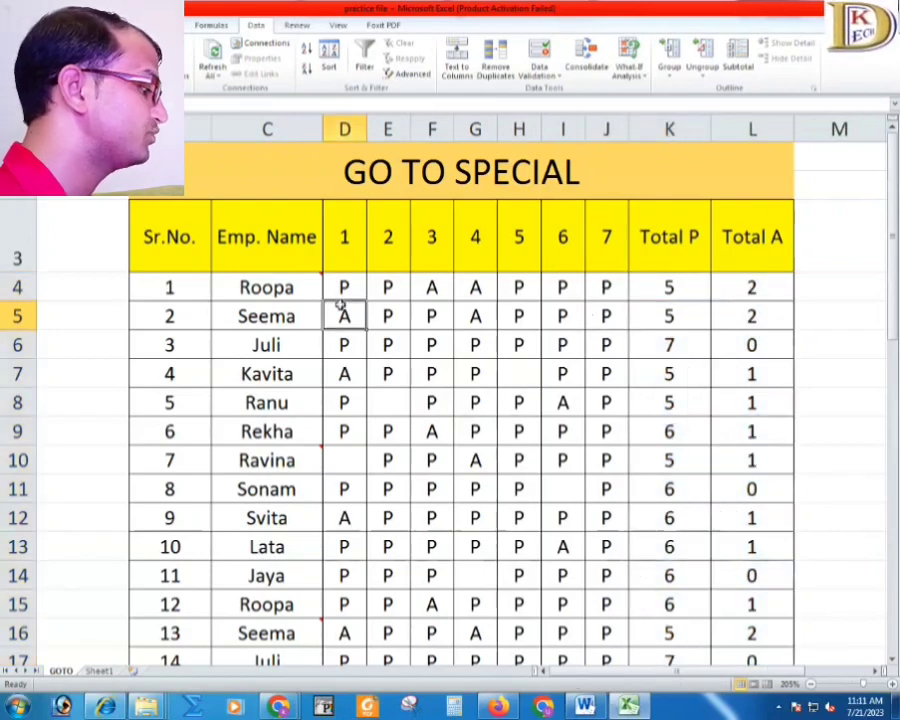
{"action": "key", "text": "ctrl+a"}
{"action": "key", "text": "F5"}
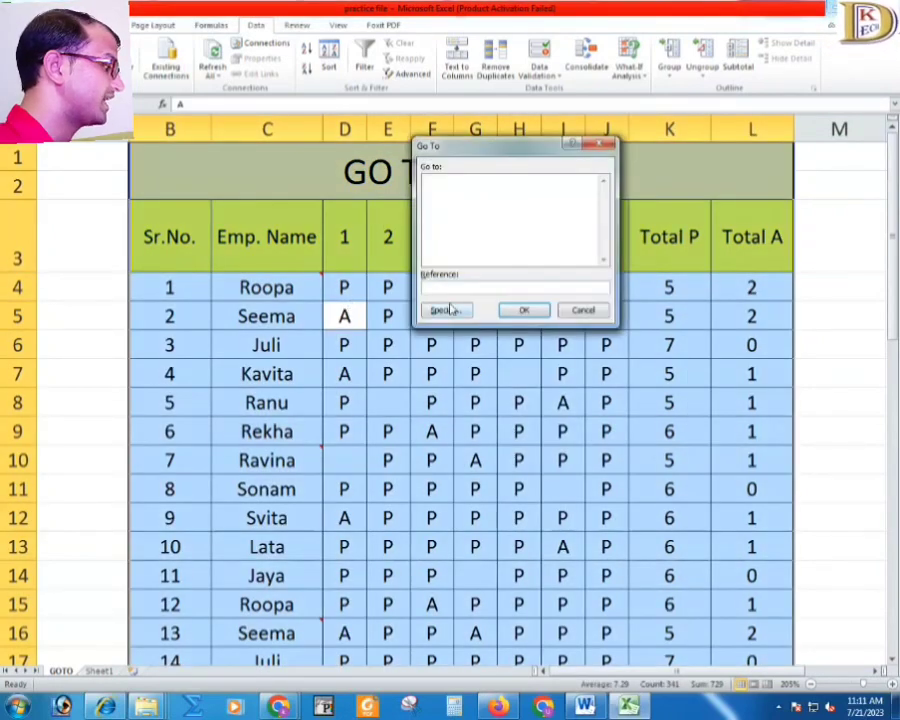
{"action": "left_click", "coordinate": [448, 307]}
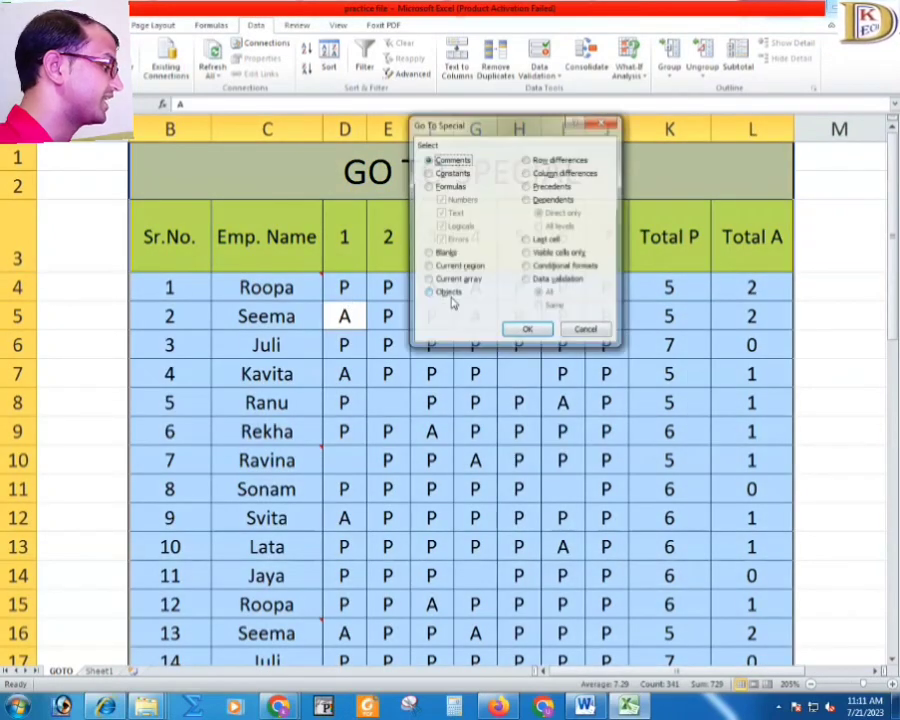
{"action": "left_click", "coordinate": [547, 241]}
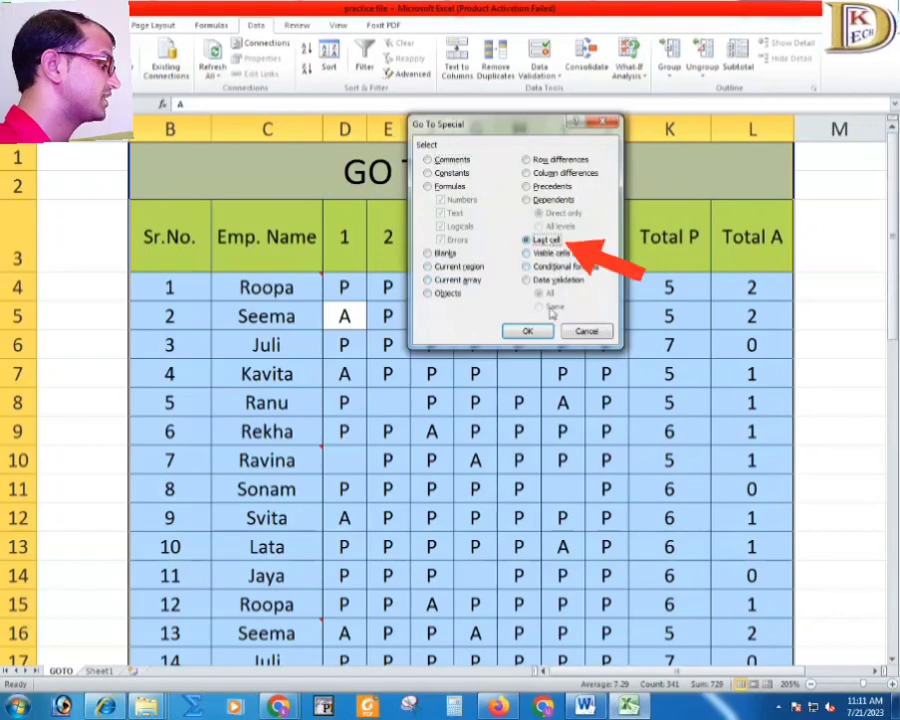
{"action": "left_click", "coordinate": [529, 331]}
{"action": "scroll", "coordinate": [642, 427], "scroll_direction": "down", "scroll_amount": 2}
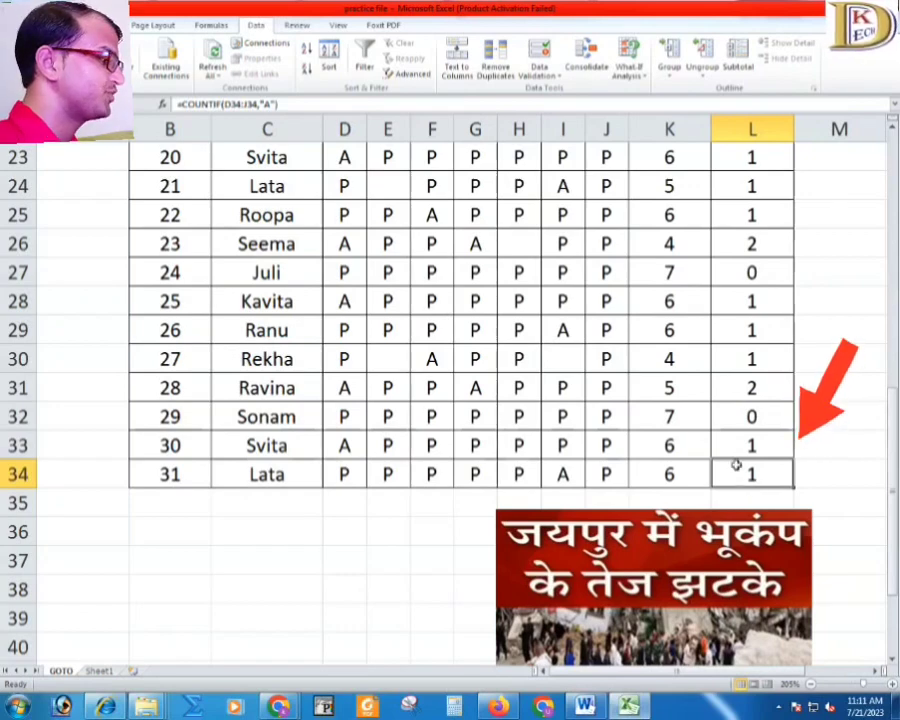
{"action": "scroll", "coordinate": [680, 462], "scroll_direction": "up", "scroll_amount": 7}
Step: Hide rows 6 and 7 of the attendance table
{"action": "left_click", "coordinate": [431, 340]}
{"action": "left_click", "coordinate": [267, 371]}
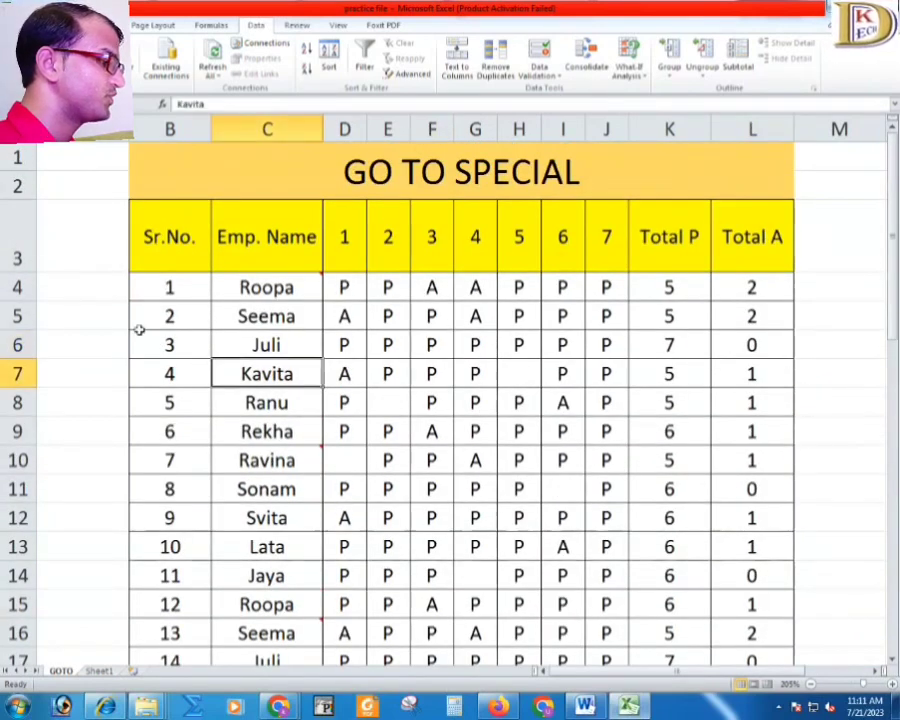
{"action": "left_click_drag", "start_coordinate": [5, 341], "coordinate": [14, 374]}
{"action": "right_click", "coordinate": [12, 370]}
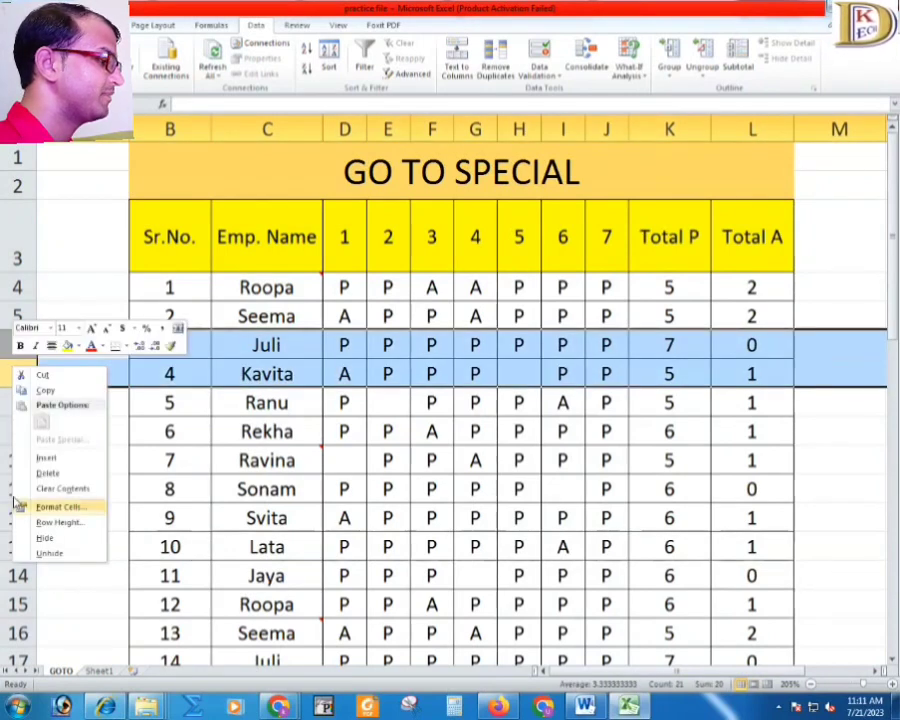
{"action": "left_click", "coordinate": [19, 553]}
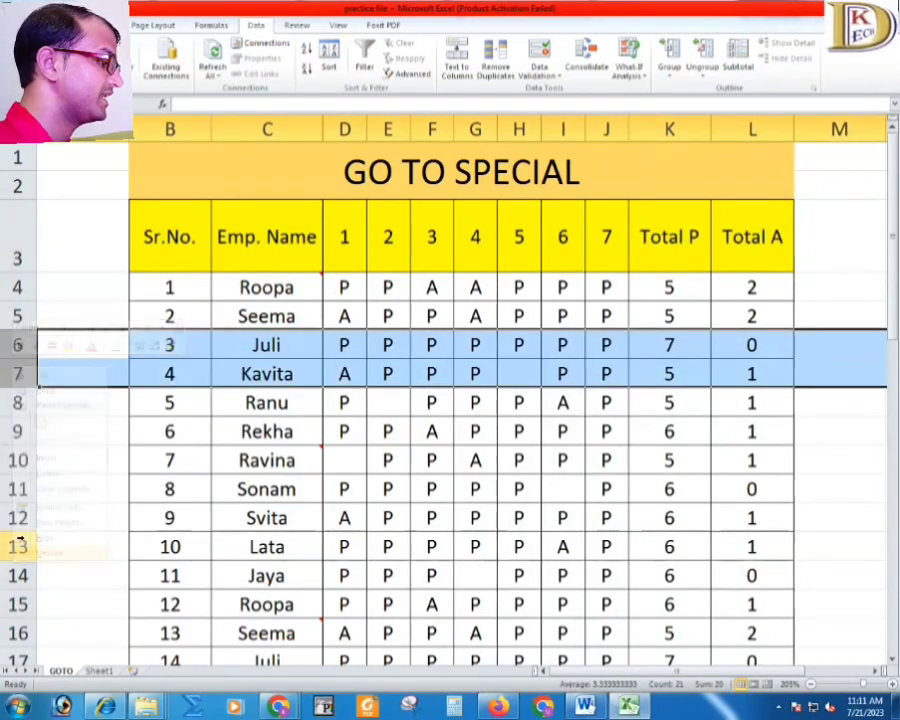
{"action": "right_click", "coordinate": [19, 344]}
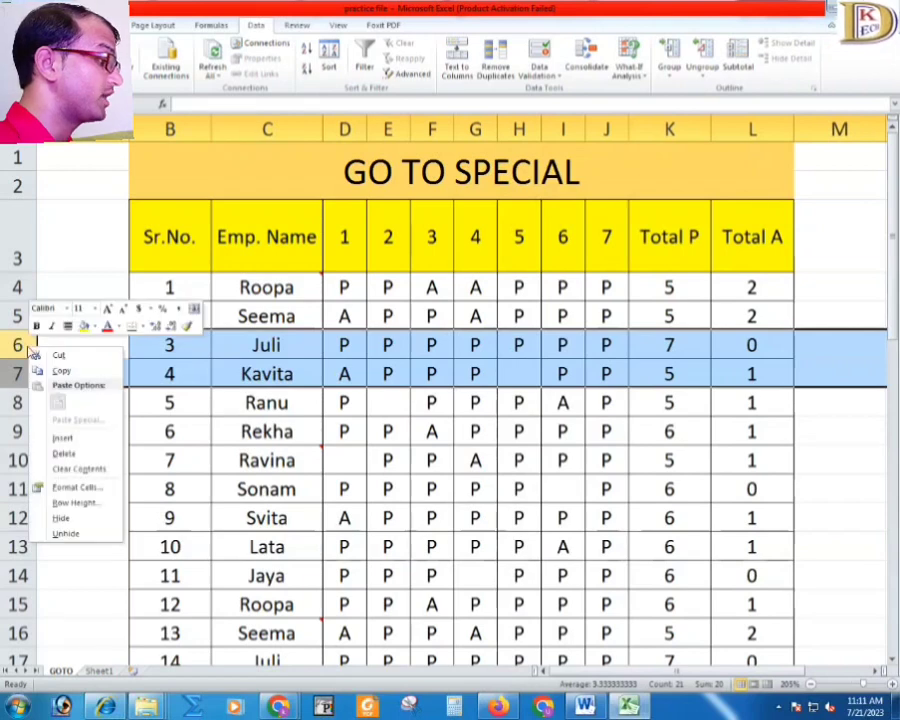
{"action": "left_click", "coordinate": [46, 517]}
{"action": "left_click", "coordinate": [268, 346]}
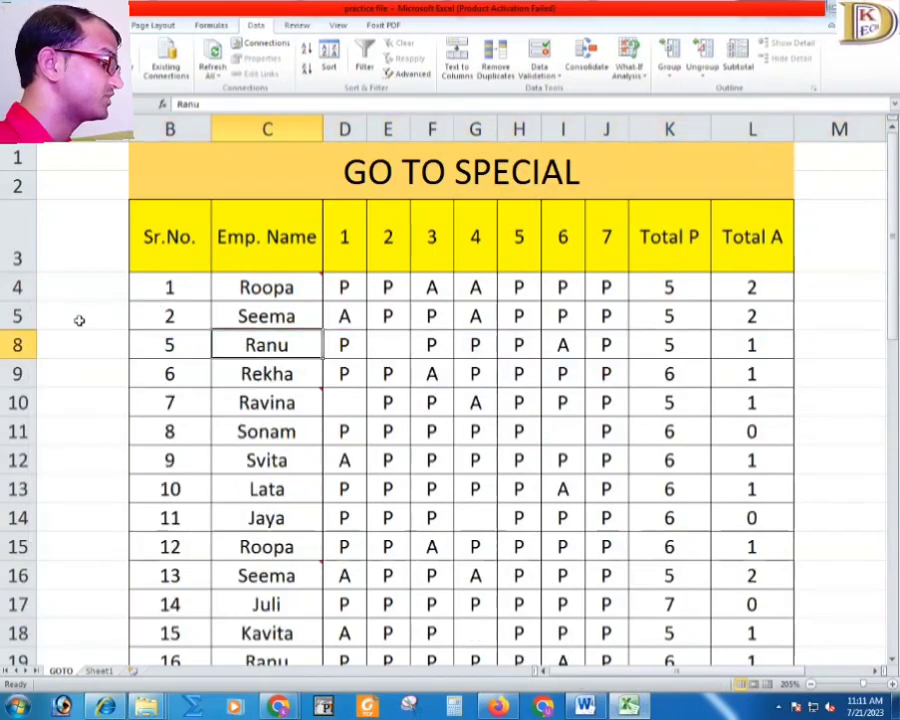
Step: Select rows 5 through 8 across the hidden rows and apply Go To Special with Visible cells only
{"action": "left_click_drag", "start_coordinate": [20, 316], "coordinate": [22, 344]}
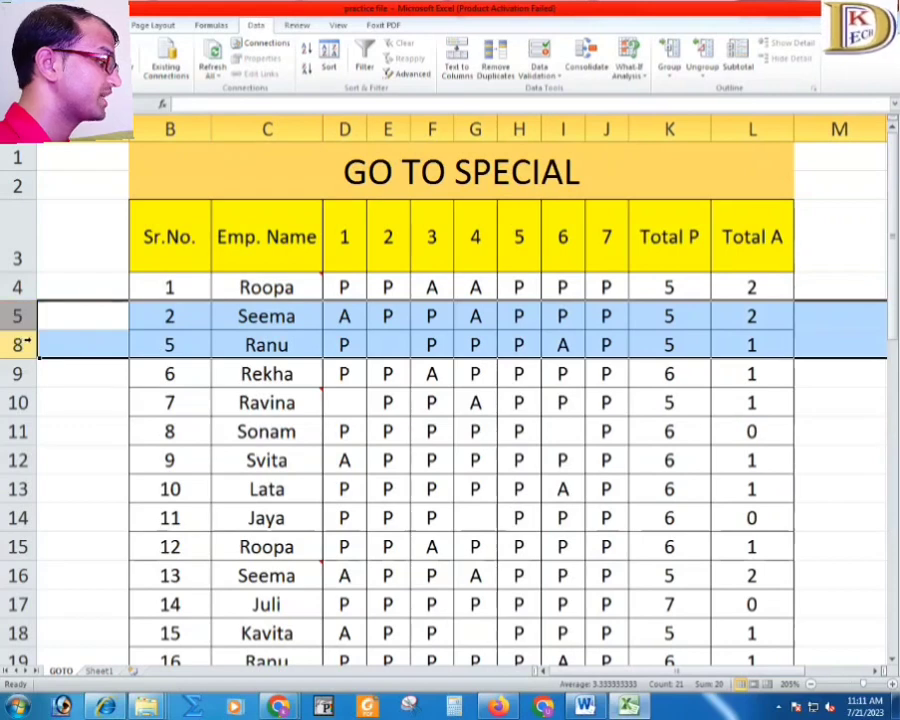
{"action": "key", "text": "ctrl+g"}
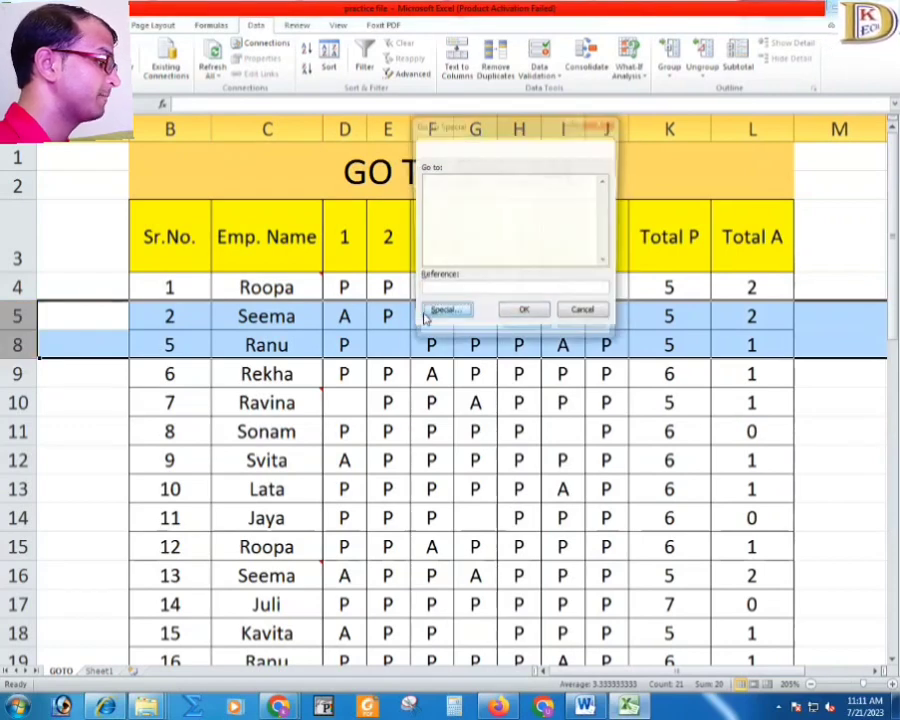
{"action": "left_click", "coordinate": [430, 311]}
{"action": "left_click", "coordinate": [554, 256]}
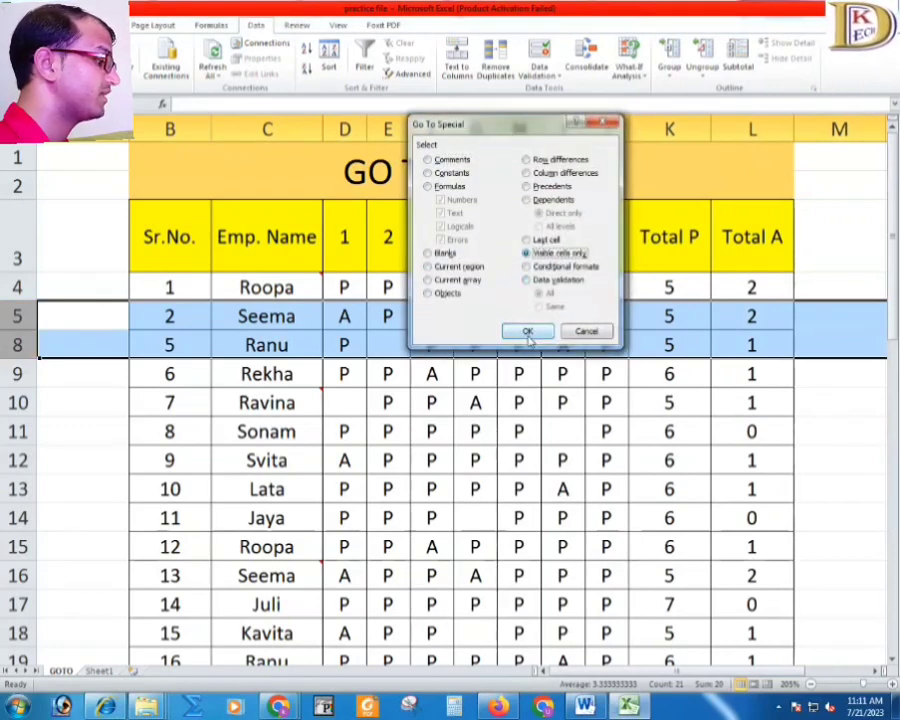
{"action": "left_click", "coordinate": [527, 330]}
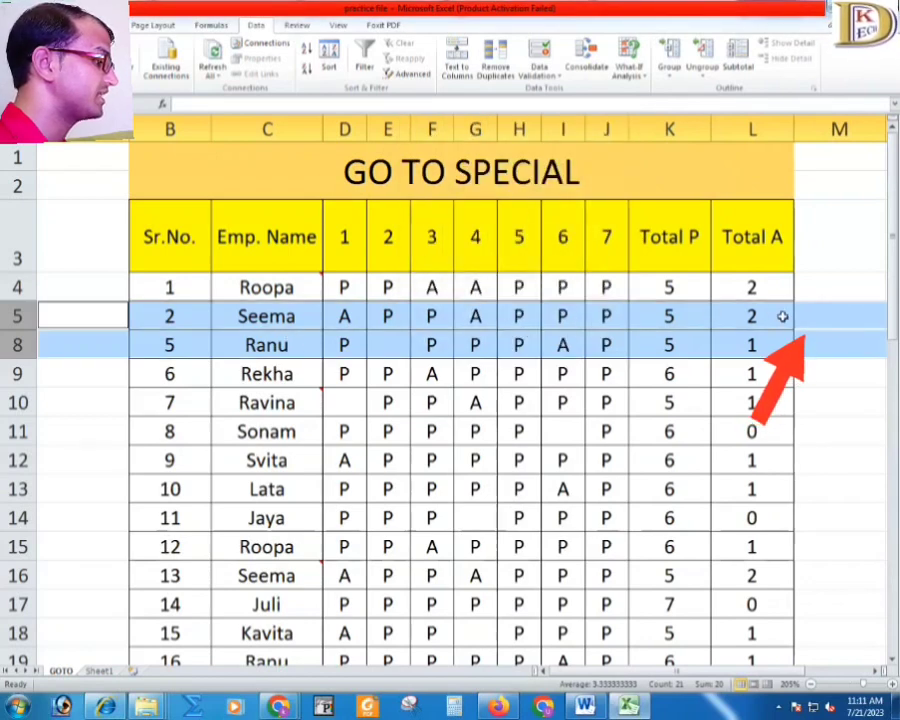
Step: Select rows 5 through 9 and unhide the hidden rows 6 and 7 of the attendance table
{"action": "right_click", "coordinate": [20, 345]}
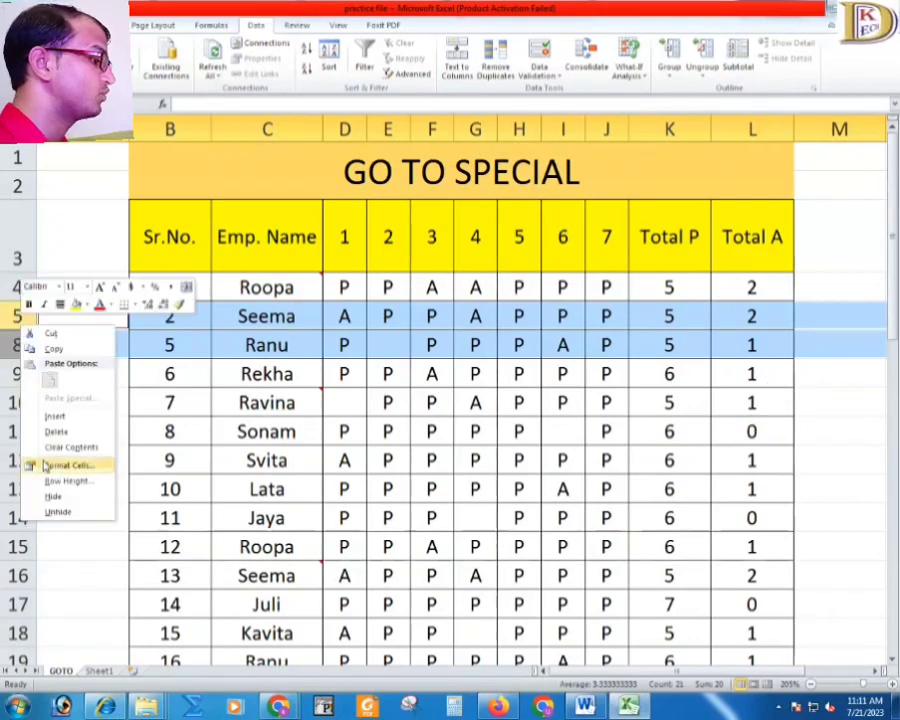
{"action": "key", "text": "Escape"}
{"action": "left_click_drag", "start_coordinate": [15, 392], "coordinate": [18, 428]}
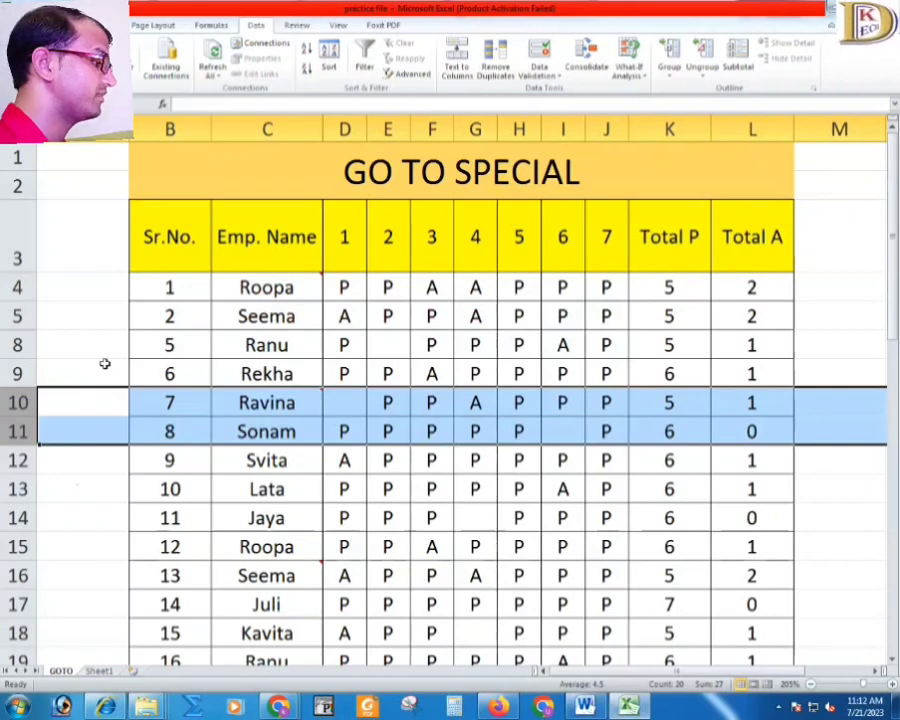
{"action": "left_click_drag", "start_coordinate": [17, 316], "coordinate": [14, 380]}
{"action": "key", "text": "ctrl+shift+9"}
{"action": "left_click", "coordinate": [263, 343]}
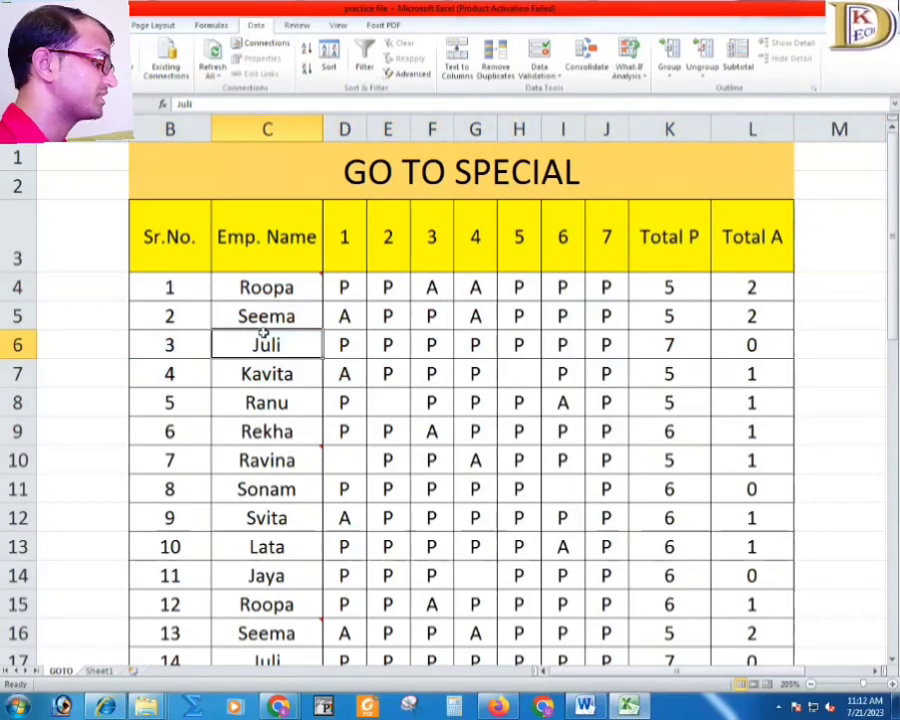
Step: Select the whole attendance table and search it with Go To Special for cells with Conditional formats
{"action": "key", "text": "ctrl+a"}
{"action": "key", "text": "ctrl+g"}
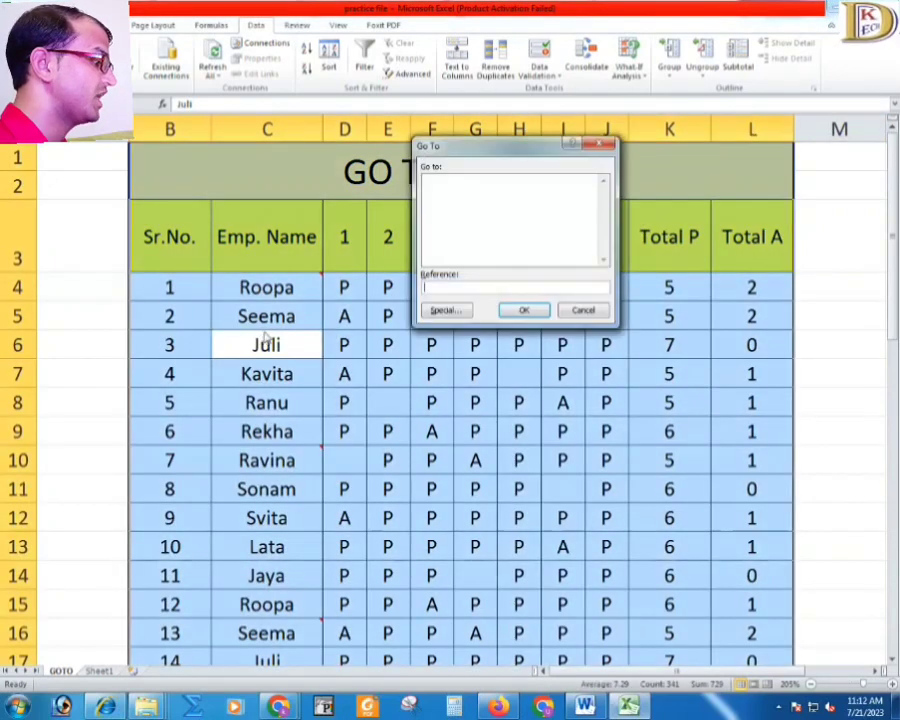
{"action": "left_click", "coordinate": [447, 311]}
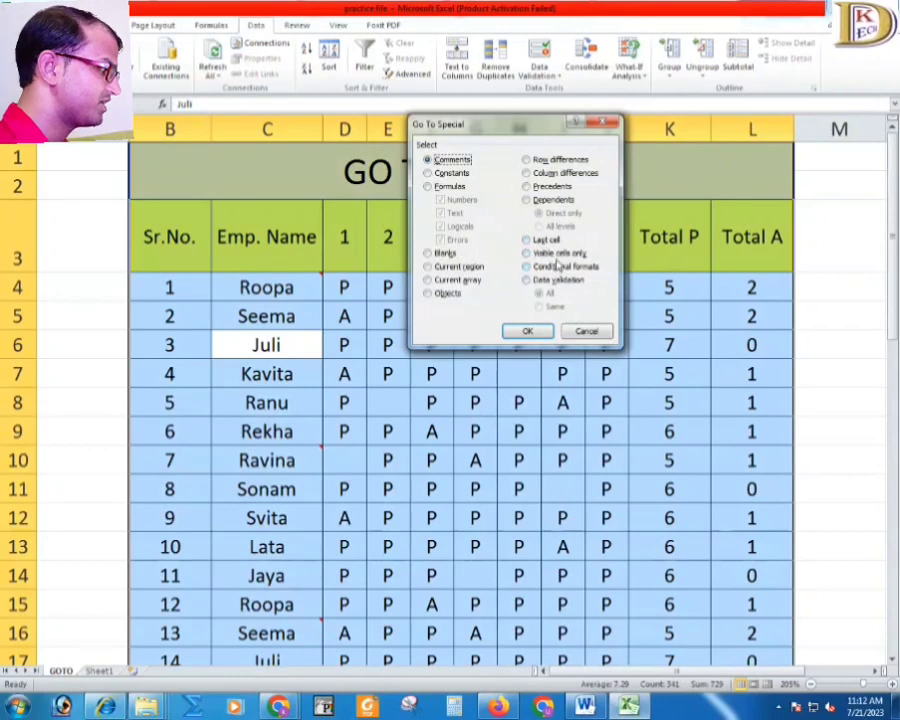
{"action": "left_click", "coordinate": [556, 267]}
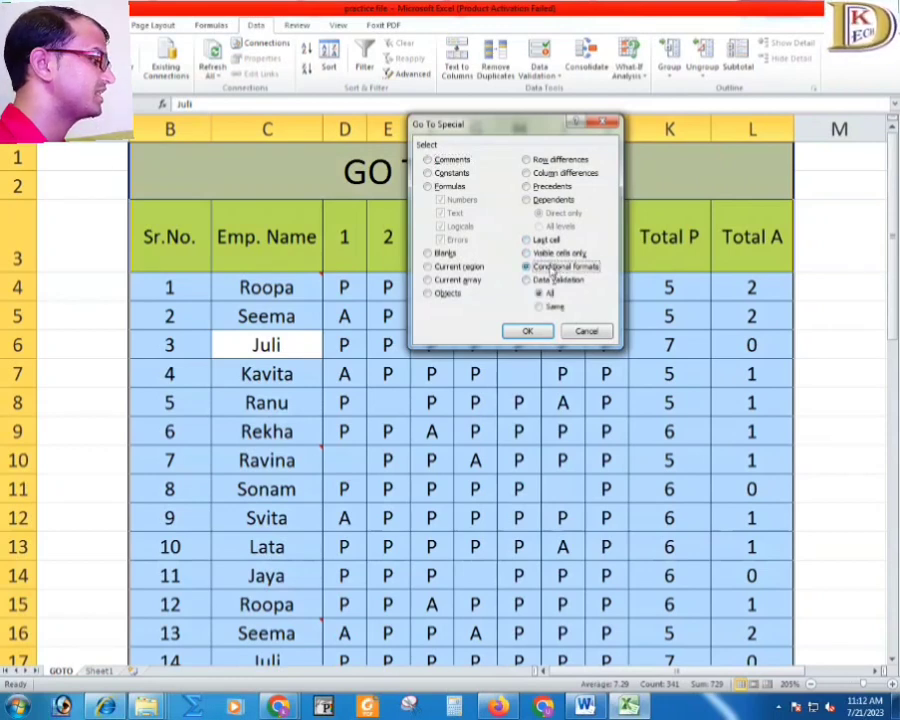
{"action": "left_click", "coordinate": [526, 331]}
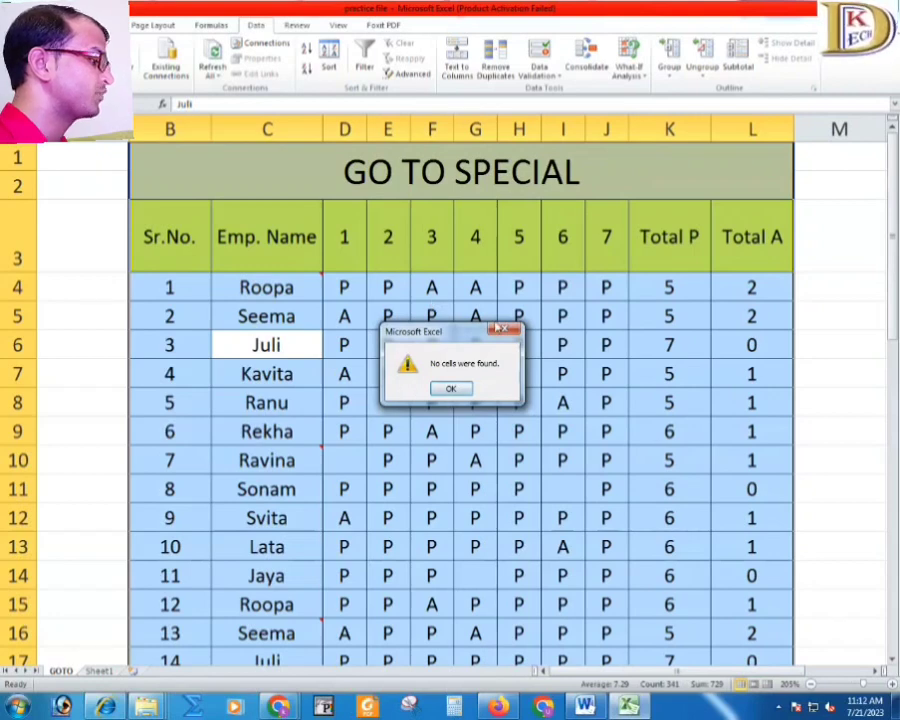
{"action": "left_click", "coordinate": [449, 390]}
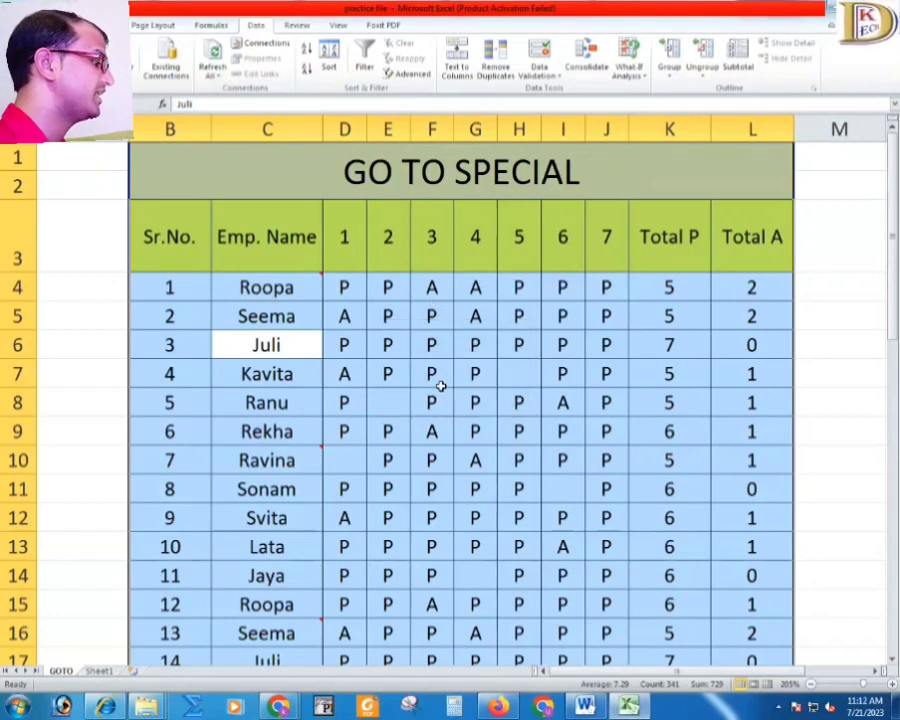
Step: Search the selected attendance table with Go To Special for cells with Data validation, using the All option
{"action": "key", "text": "ctrl+g"}
{"action": "left_click", "coordinate": [441, 308]}
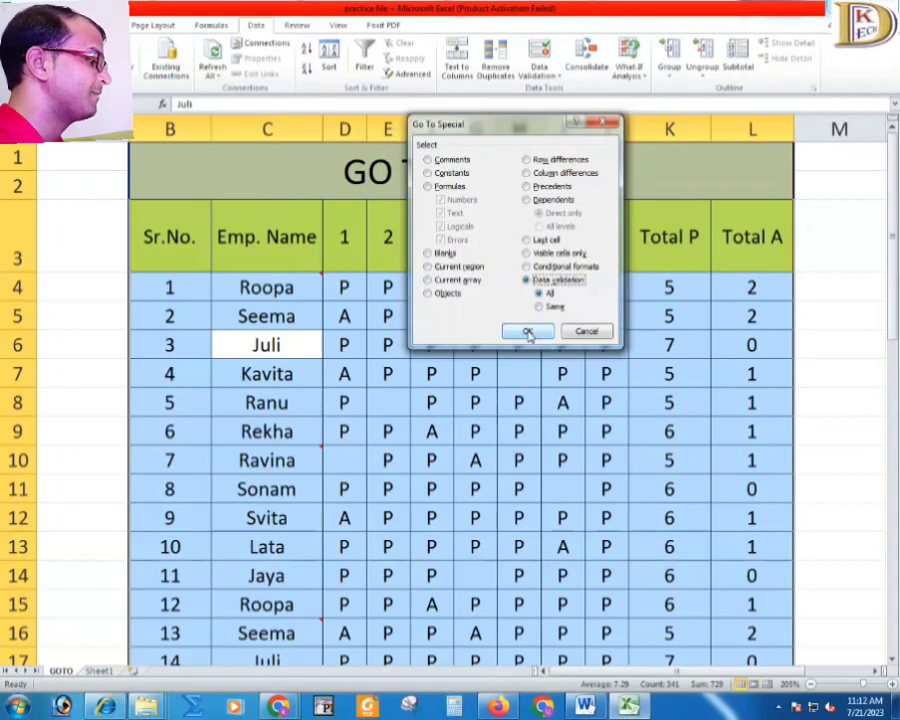
{"action": "left_click", "coordinate": [528, 333]}
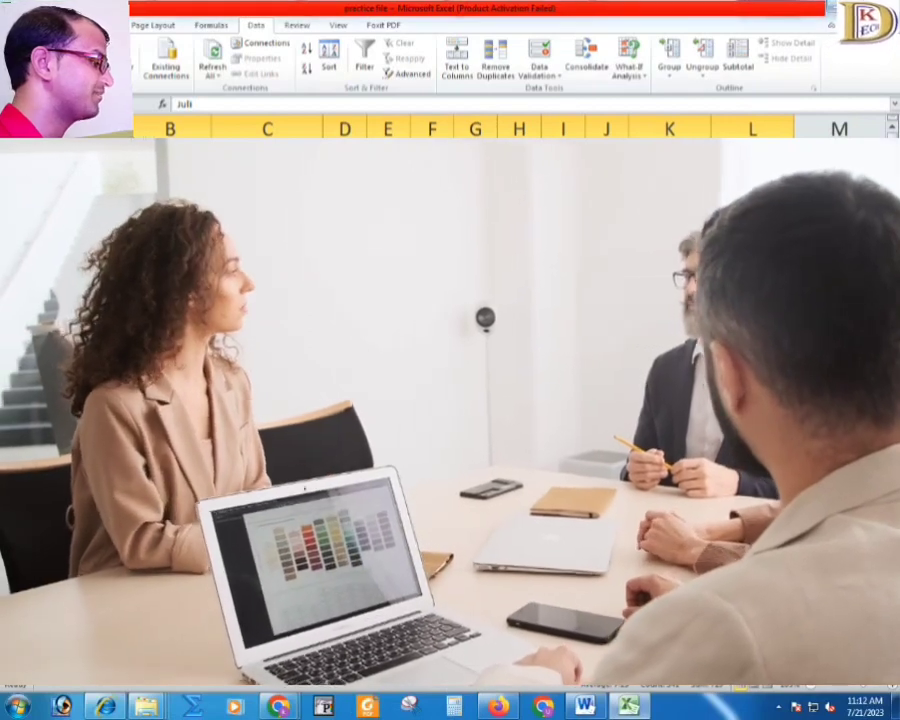
Step: From blank cell H7, select the whole attendance table and bring up the Go To Special options
{"action": "left_click", "coordinate": [170, 350]}
{"action": "left_click", "coordinate": [432, 350]}
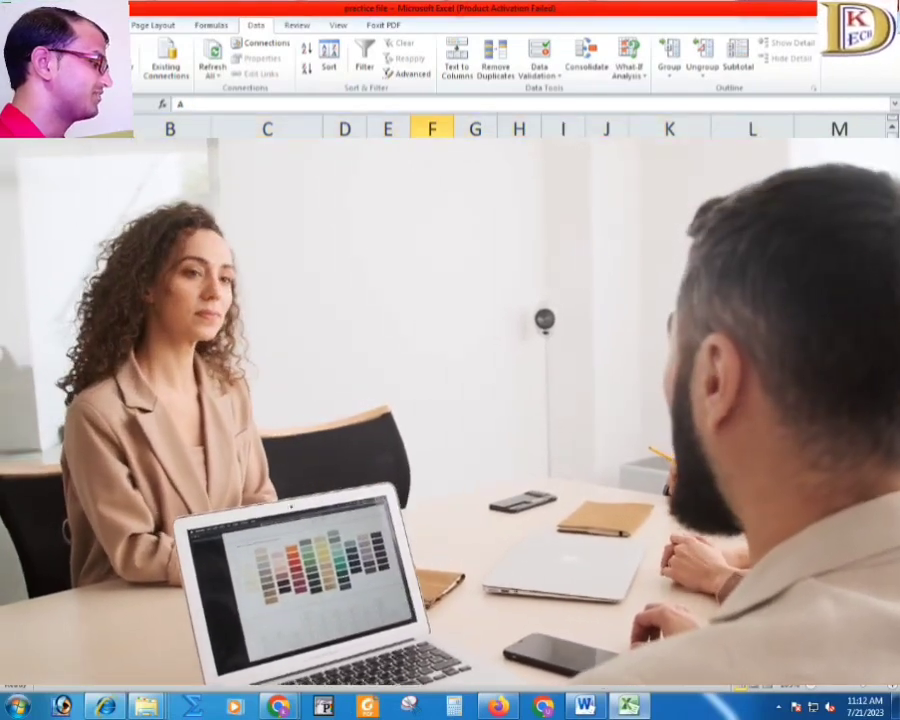
{"action": "left_click", "coordinate": [752, 260]}
{"action": "left_click", "coordinate": [519, 350]}
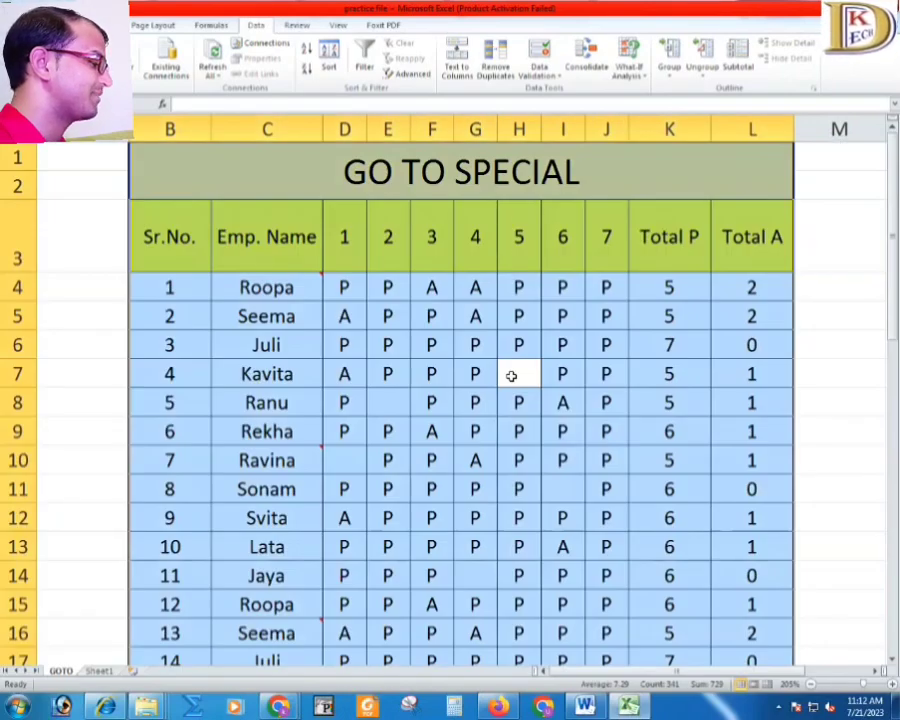
{"action": "key", "text": "F5"}
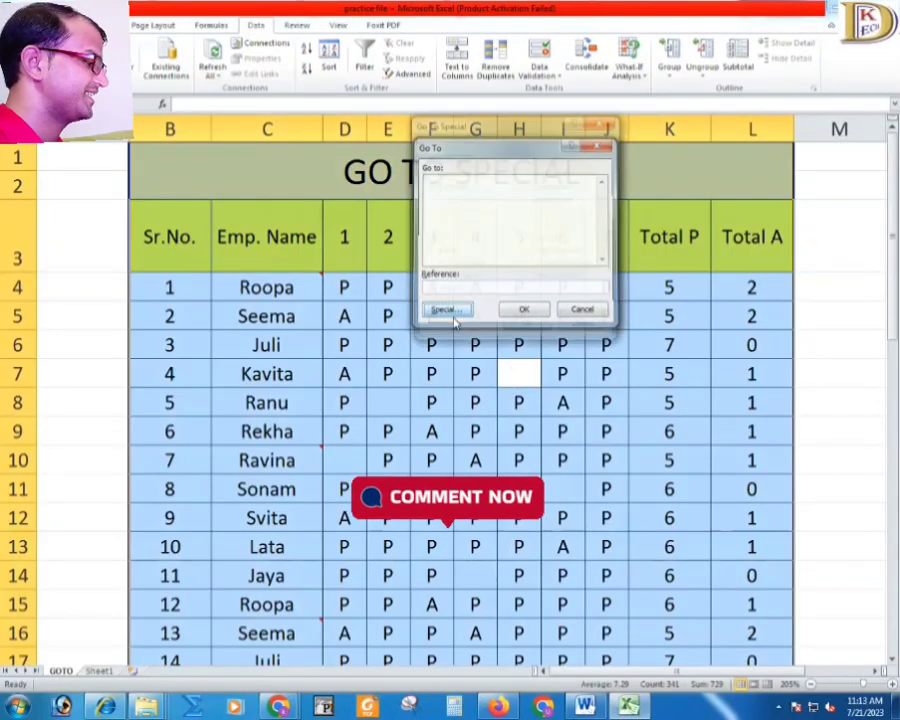
{"action": "left_click", "coordinate": [446, 310]}
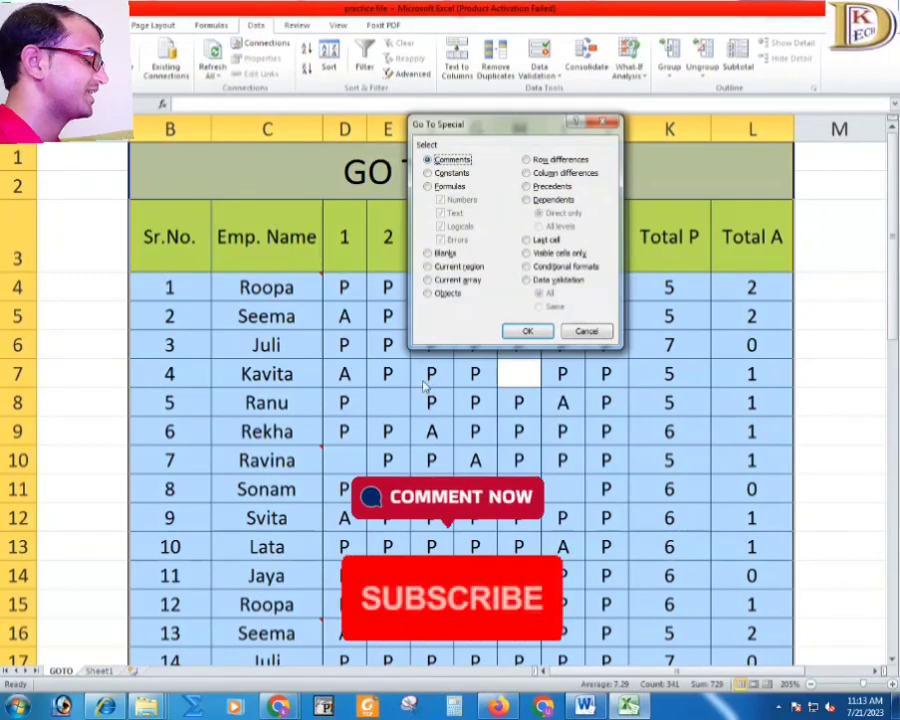